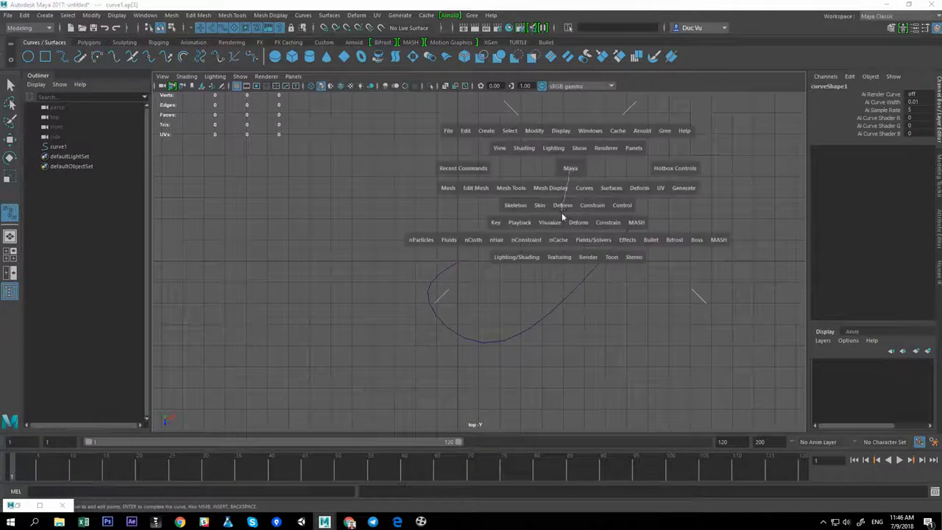
# Continue drawing the EP curve with extra points that sweep up and around to the upper left of the top view
pyautogui.click(571, 168)
pyautogui.scroll(-1, 548, 187)
pyautogui.keyDown('alt'); pyautogui.moveTo(549, 187); pyautogui.dragTo(545, 231, button='middle'); pyautogui.keyUp('alt')
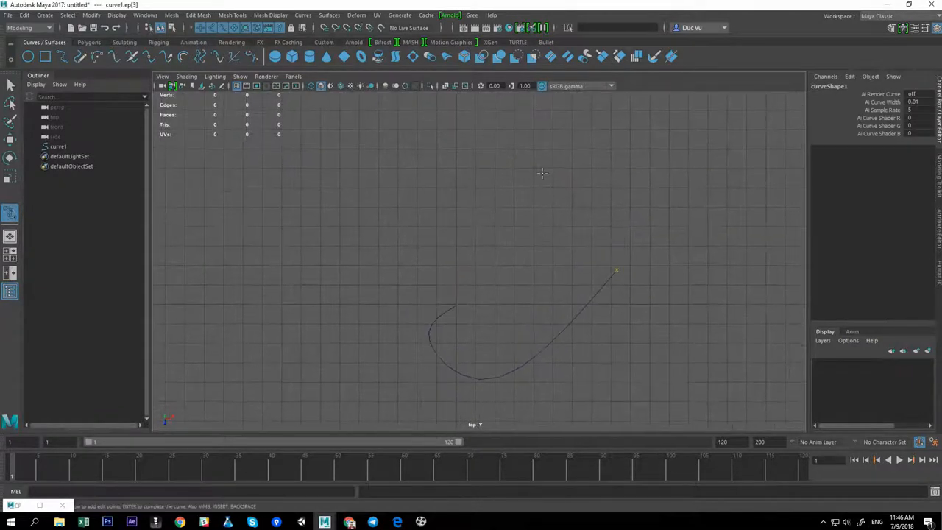
pyautogui.moveTo(536, 151); pyautogui.dragTo(313, 134)
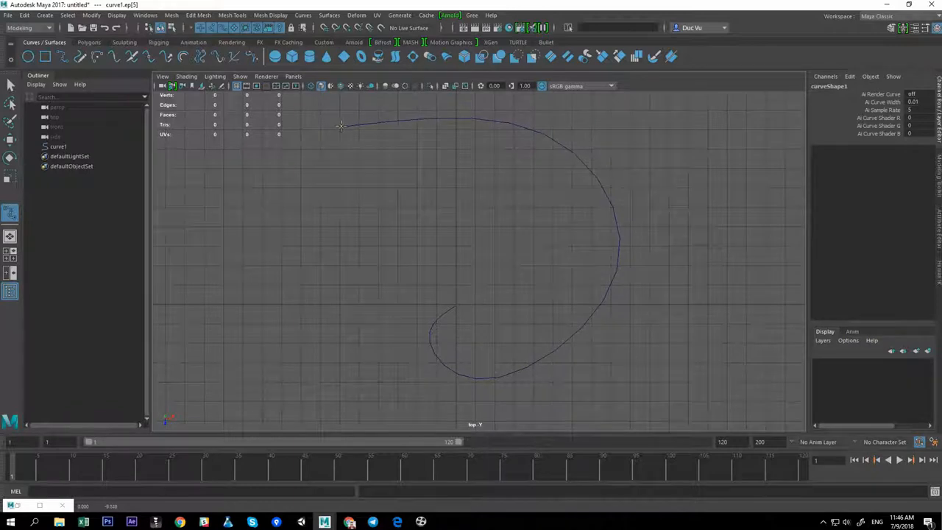
# Finish the curve, switch to its control vertices, and move the CVs at the spiral's inner hook to reshape it
pyautogui.press('w')
pyautogui.rightClick(463, 269)
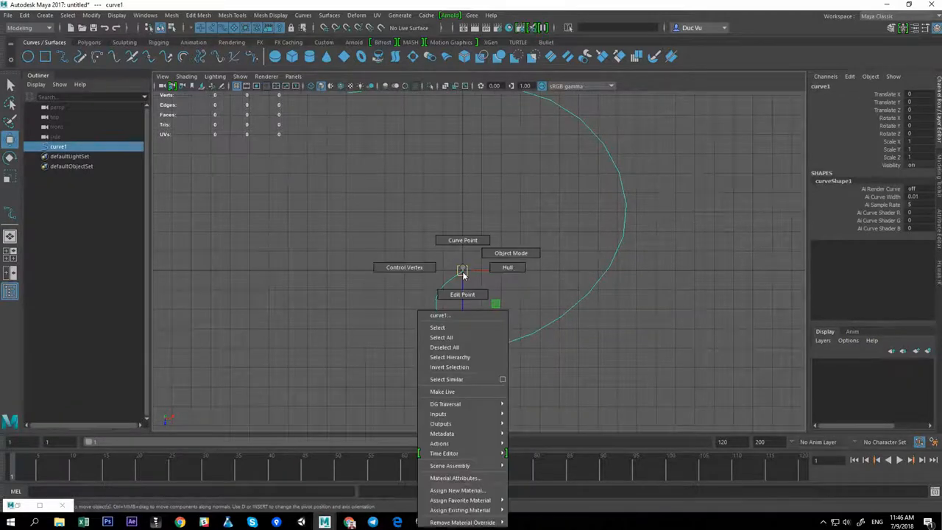
pyautogui.moveTo(462, 275); pyautogui.dragTo(425, 280, button='right')
pyautogui.click(442, 260)
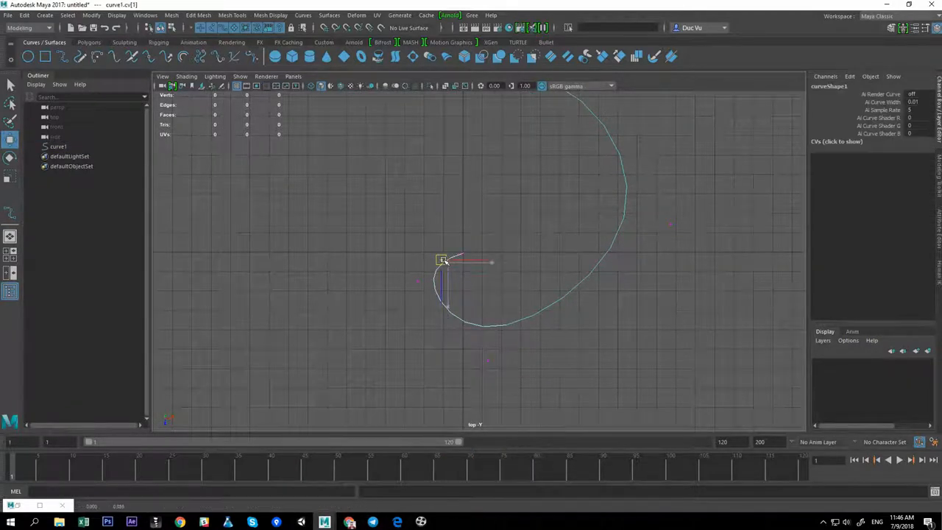
pyautogui.click(414, 279)
pyautogui.moveTo(415, 281); pyautogui.dragTo(414, 309)
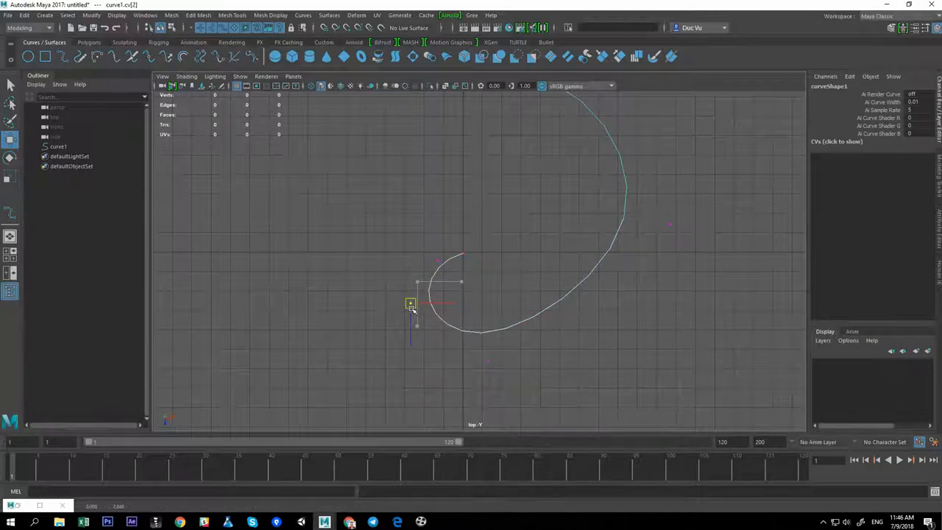
pyautogui.keyDown('alt'); pyautogui.moveTo(538, 325); pyautogui.dragTo(522, 282, button='middle'); pyautogui.keyUp('alt')
pyautogui.click(475, 323)
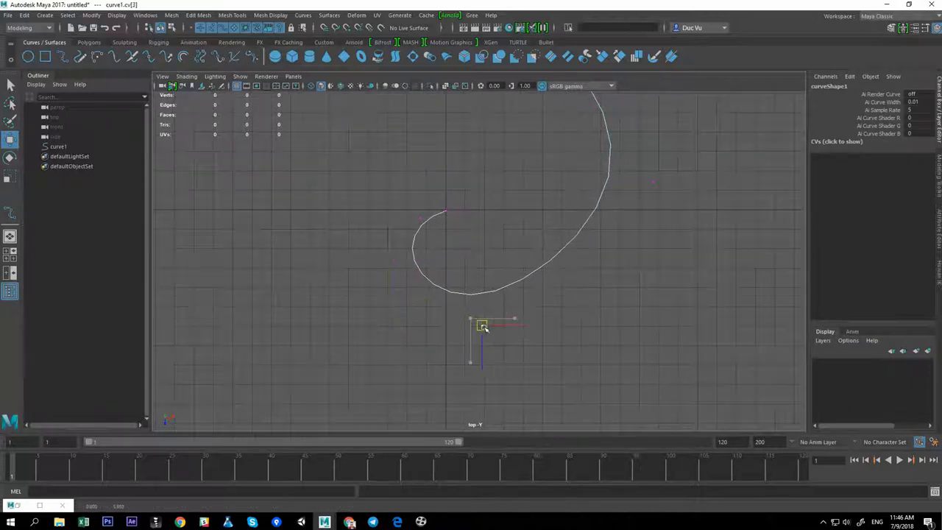
# Move the control vertices along the spiral's right side to smooth its curvature in the top view
pyautogui.keyDown('alt'); pyautogui.moveTo(642, 160); pyautogui.dragTo(619, 204, button='middle'); pyautogui.keyUp('alt')
pyautogui.click(629, 227)
pyautogui.moveTo(634, 228); pyautogui.dragTo(638, 253)
pyautogui.keyDown('alt'); pyautogui.moveTo(633, 207); pyautogui.dragTo(633, 256, button='middle'); pyautogui.keyUp('alt')
pyautogui.keyDown('alt'); pyautogui.moveTo(634, 256); pyautogui.dragTo(556, 232, button='right'); pyautogui.keyUp('alt')
pyautogui.keyDown('alt'); pyautogui.moveTo(616, 240); pyautogui.dragTo(616, 255, button='middle'); pyautogui.keyUp('alt')
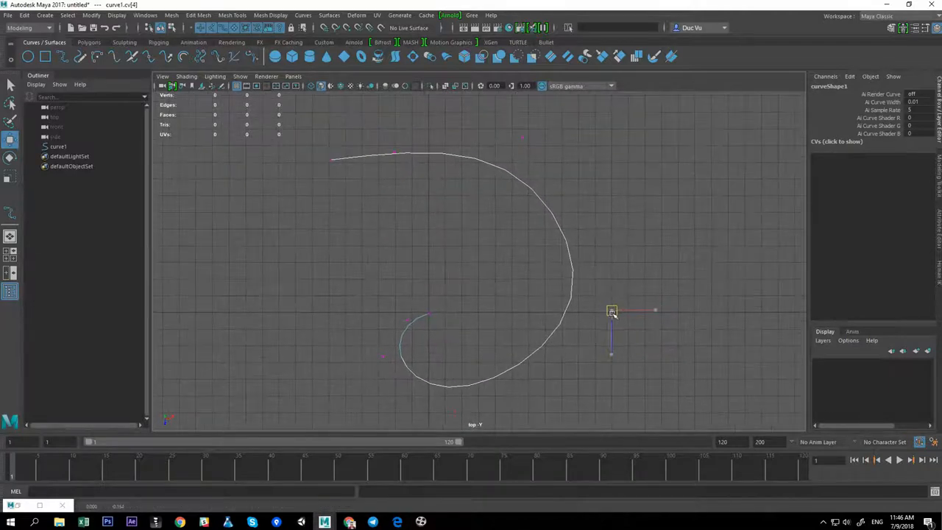
pyautogui.moveTo(614, 312); pyautogui.dragTo(613, 321)
pyautogui.click(522, 138)
pyautogui.moveTo(524, 139); pyautogui.dragTo(557, 139)
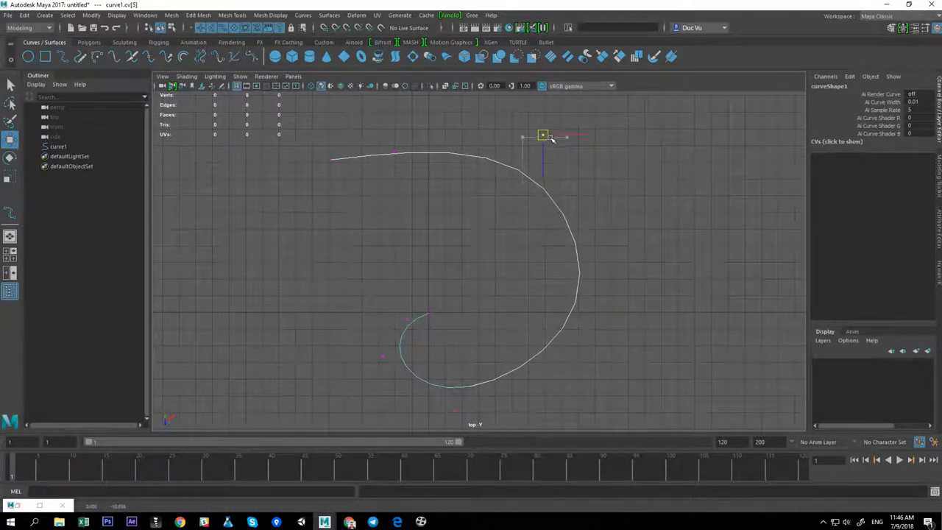
pyautogui.moveTo(656, 290); pyautogui.dragTo(586, 353)
pyautogui.moveTo(617, 321); pyautogui.dragTo(618, 333)
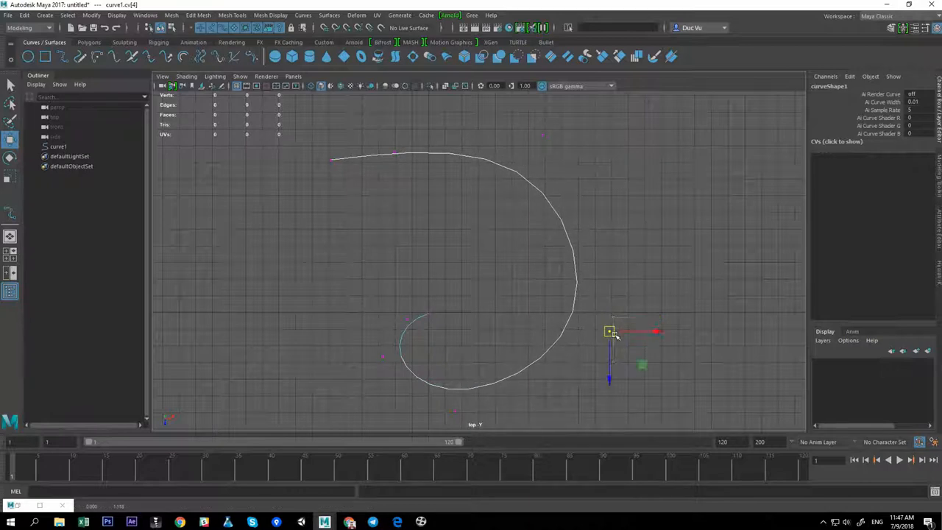
# Adjust the control vertices along the spiral's upper arc and open end to round out the shape
pyautogui.keyDown('alt'); pyautogui.moveTo(547, 154); pyautogui.dragTo(547, 170, button='middle'); pyautogui.keyUp('alt')
pyautogui.keyDown('alt'); pyautogui.moveTo(323, 146); pyautogui.dragTo(351, 192, button='middle'); pyautogui.keyUp('alt')
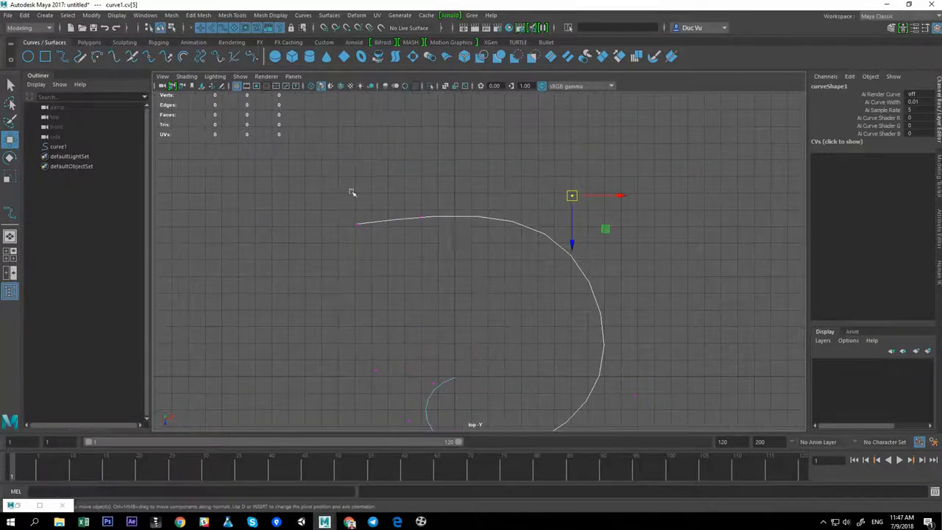
pyautogui.moveTo(389, 222); pyautogui.dragTo(391, 211)
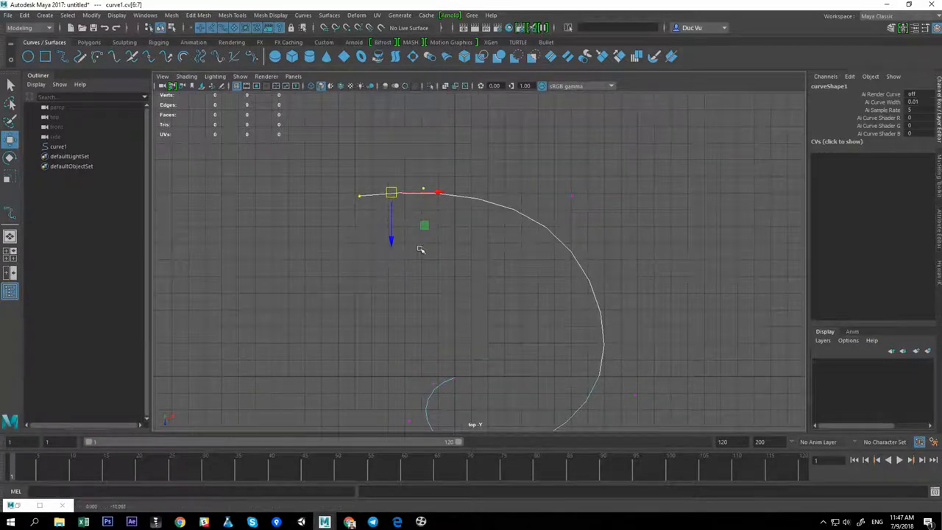
pyautogui.click(424, 189)
pyautogui.keyDown('alt'); pyautogui.moveTo(475, 263); pyautogui.dragTo(464, 204, button='middle'); pyautogui.keyUp('alt')
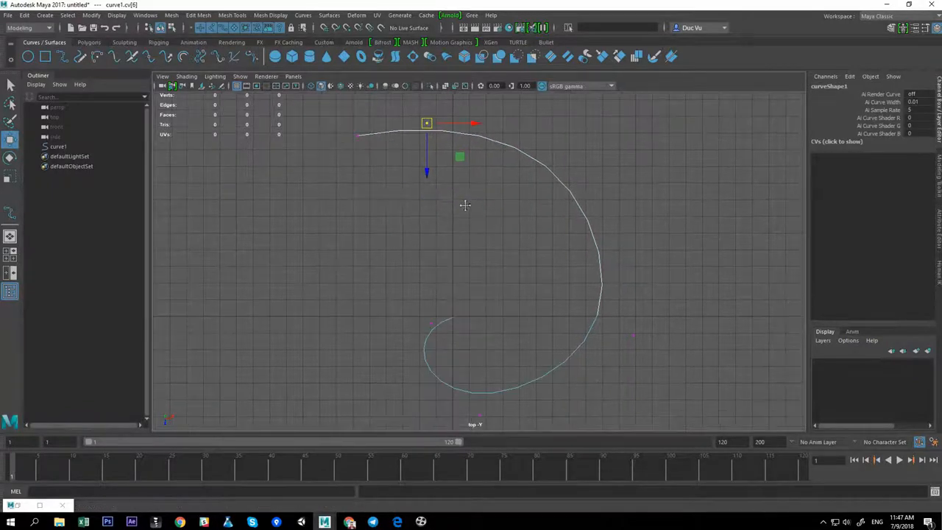
pyautogui.keyDown('alt'); pyautogui.moveTo(515, 409); pyautogui.dragTo(505, 344, button='middle'); pyautogui.keyUp('alt')
pyautogui.moveTo(462, 355); pyautogui.dragTo(454, 360)
pyautogui.moveTo(610, 246); pyautogui.dragTo(631, 302)
pyautogui.keyDown('alt'); pyautogui.moveTo(646, 260); pyautogui.dragTo(623, 298, button='middle'); pyautogui.keyUp('alt')
pyautogui.moveTo(591, 310); pyautogui.dragTo(714, 259)
# In the perspective view, select the curve's control vertices and raise them to lift the spiral above the grid
pyautogui.press('space')
pyautogui.moveTo(288, 166); pyautogui.dragTo(632, 316)
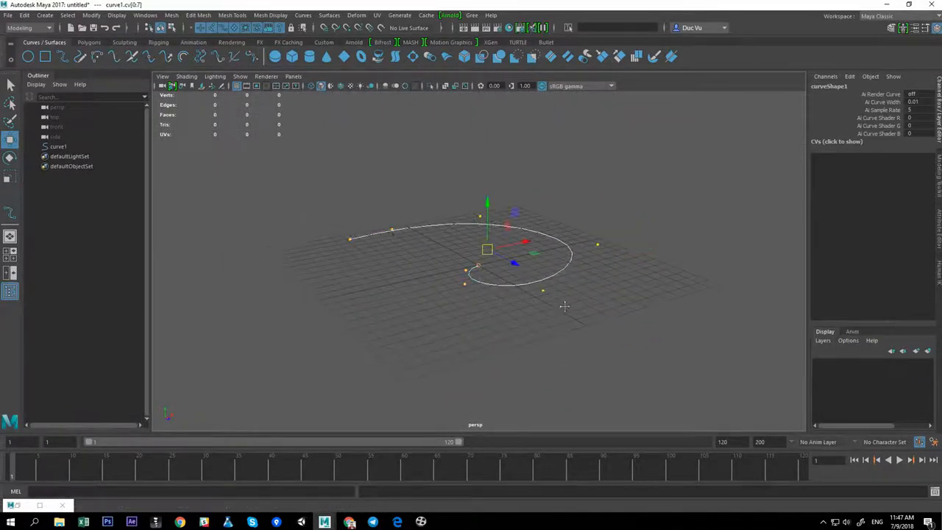
pyautogui.keyDown('alt'); pyautogui.moveTo(564, 305); pyautogui.dragTo(524, 340); pyautogui.keyUp('alt')
pyautogui.moveTo(511, 221); pyautogui.dragTo(507, 203)
pyautogui.moveTo(440, 240); pyautogui.dragTo(471, 262)
pyautogui.keyDown('alt'); pyautogui.moveTo(493, 226); pyautogui.dragTo(471, 213); pyautogui.keyUp('alt')
pyautogui.keyDown('alt'); pyautogui.moveTo(612, 212); pyautogui.dragTo(617, 221); pyautogui.keyUp('alt')
pyautogui.keyDown('ctrl'); pyautogui.moveTo(618, 207); pyautogui.dragTo(569, 249); pyautogui.keyUp('ctrl')
pyautogui.keyDown('alt'); pyautogui.moveTo(569, 252); pyautogui.dragTo(575, 242); pyautogui.keyUp('alt')
pyautogui.moveTo(434, 190); pyautogui.dragTo(440, 169)
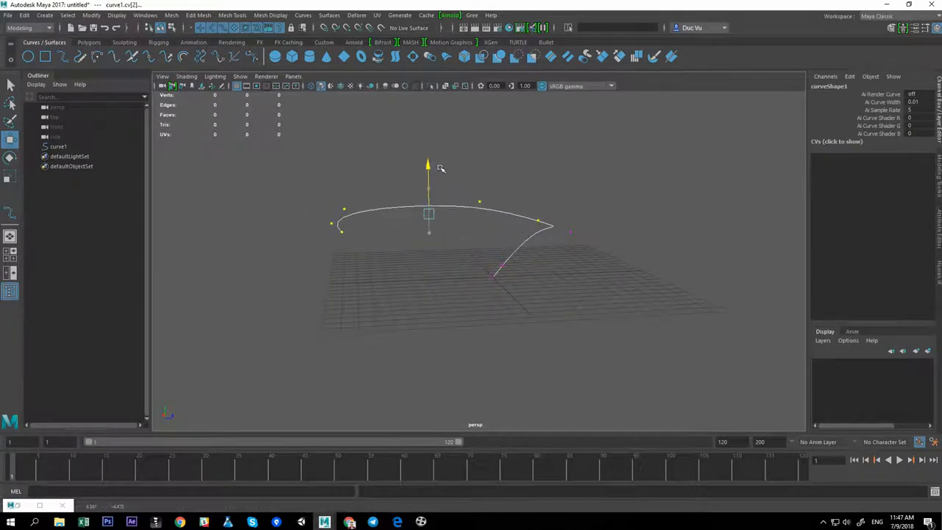
pyautogui.keyDown('alt'); pyautogui.moveTo(596, 251); pyautogui.dragTo(557, 275); pyautogui.keyUp('alt')
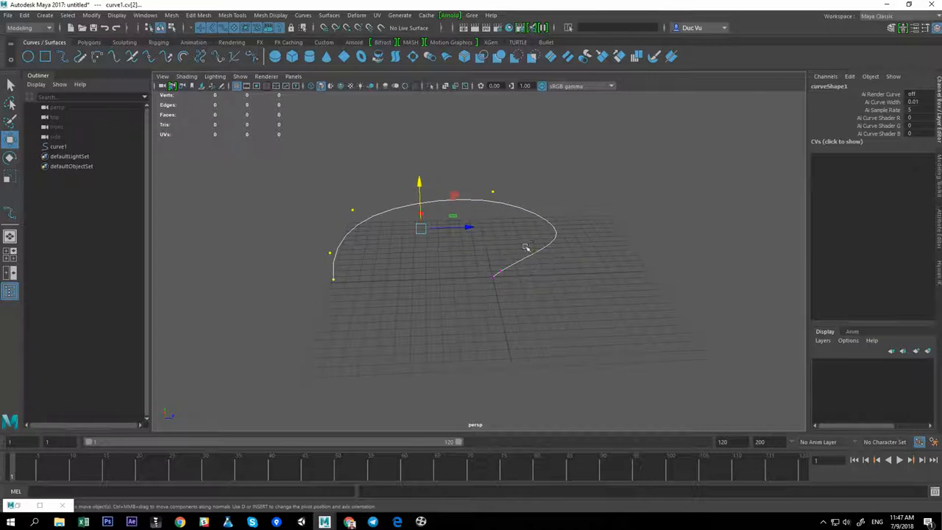
pyautogui.keyDown('alt'); pyautogui.moveTo(526, 246); pyautogui.dragTo(581, 248); pyautogui.keyUp('alt')
pyautogui.moveTo(455, 174); pyautogui.dragTo(454, 168)
pyautogui.moveTo(599, 187); pyautogui.dragTo(564, 221)
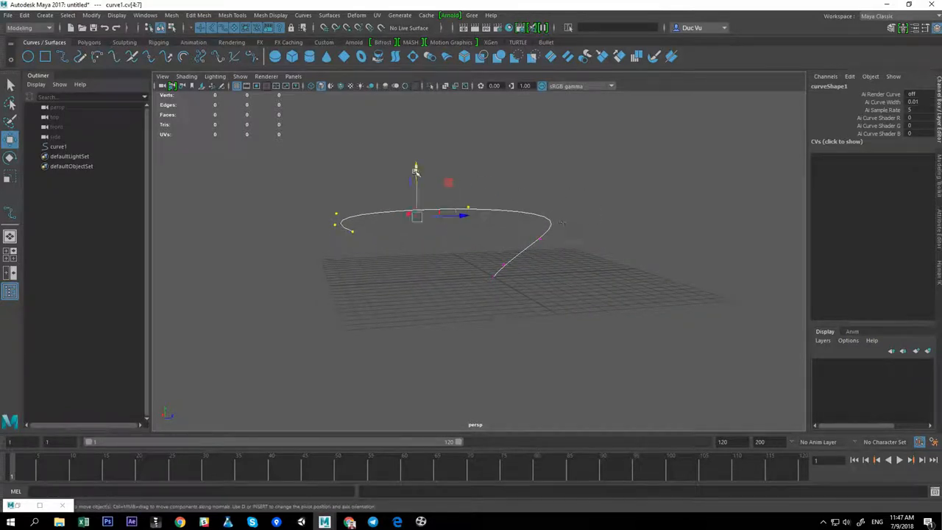
pyautogui.moveTo(416, 171); pyautogui.dragTo(431, 114)
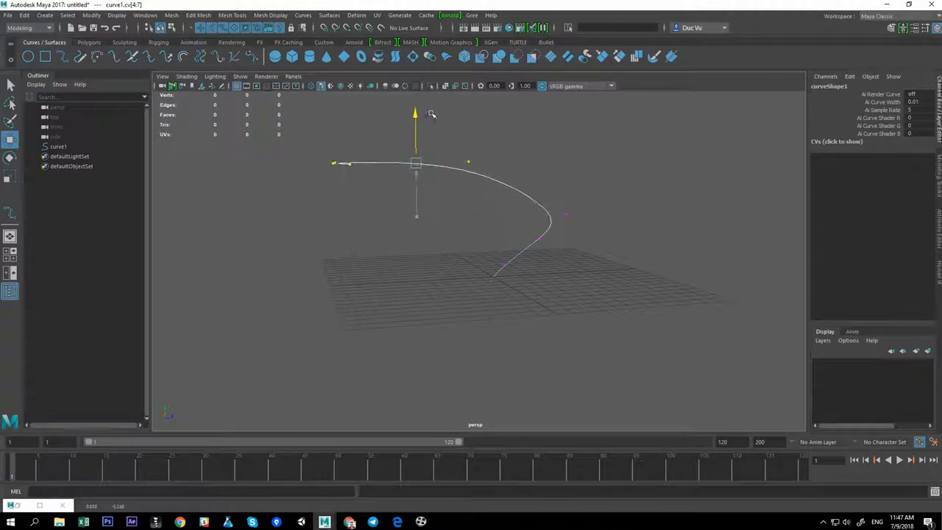
# Raise and reposition the CVs at the curve's open end so it climbs higher in perspective
pyautogui.keyDown('alt'); pyautogui.moveTo(525, 157); pyautogui.dragTo(522, 181, button='middle'); pyautogui.keyUp('alt')
pyautogui.keyDown('shift'); pyautogui.moveTo(506, 161); pyautogui.dragTo(448, 207); pyautogui.keyUp('shift')
pyautogui.keyDown('alt'); pyautogui.moveTo(446, 208); pyautogui.dragTo(414, 231); pyautogui.keyUp('alt')
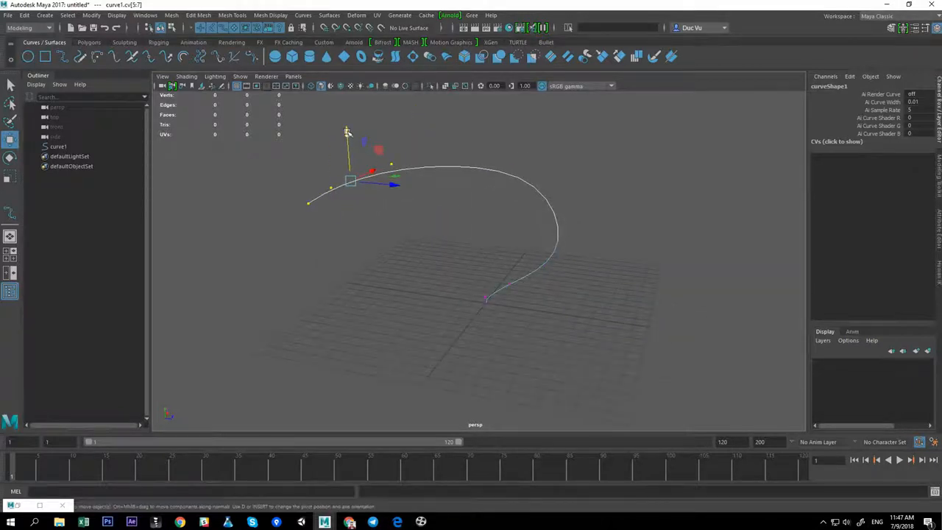
pyautogui.moveTo(350, 132); pyautogui.dragTo(414, 255)
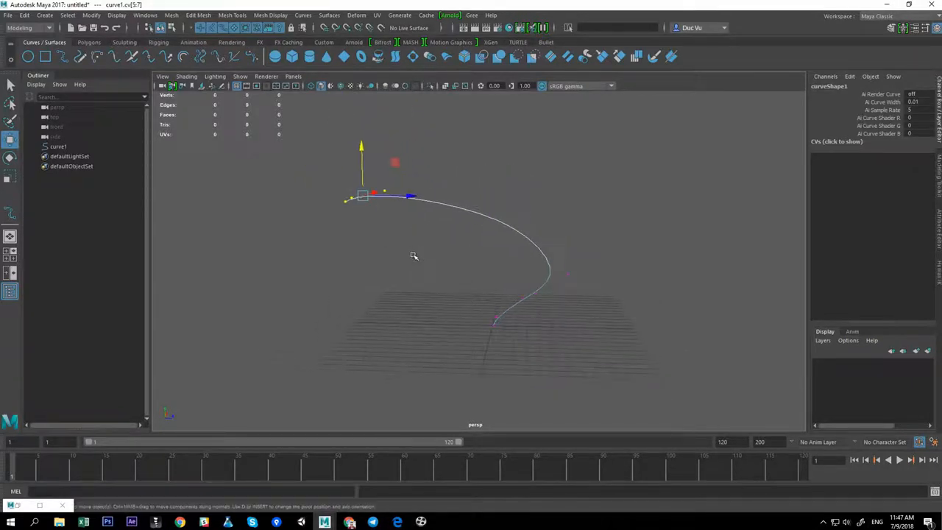
pyautogui.moveTo(366, 158); pyautogui.dragTo(453, 161)
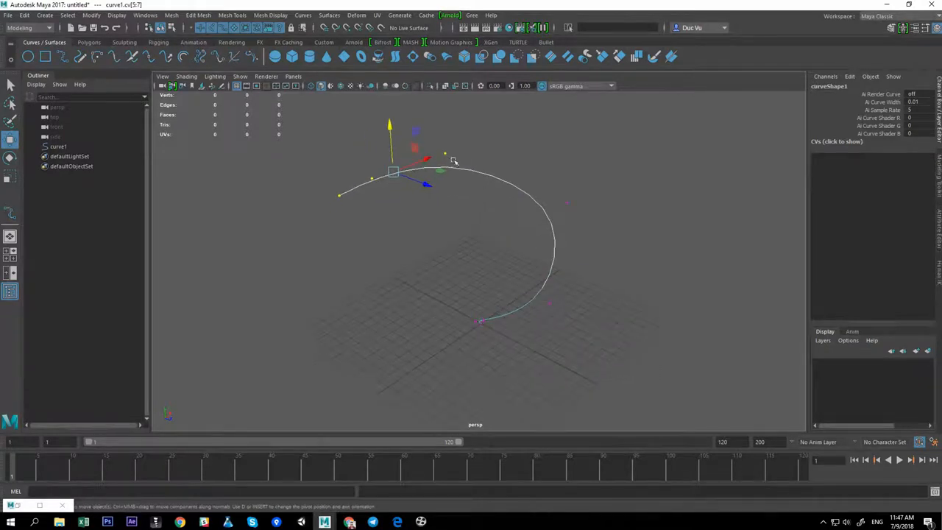
pyautogui.moveTo(349, 146); pyautogui.dragTo(350, 125)
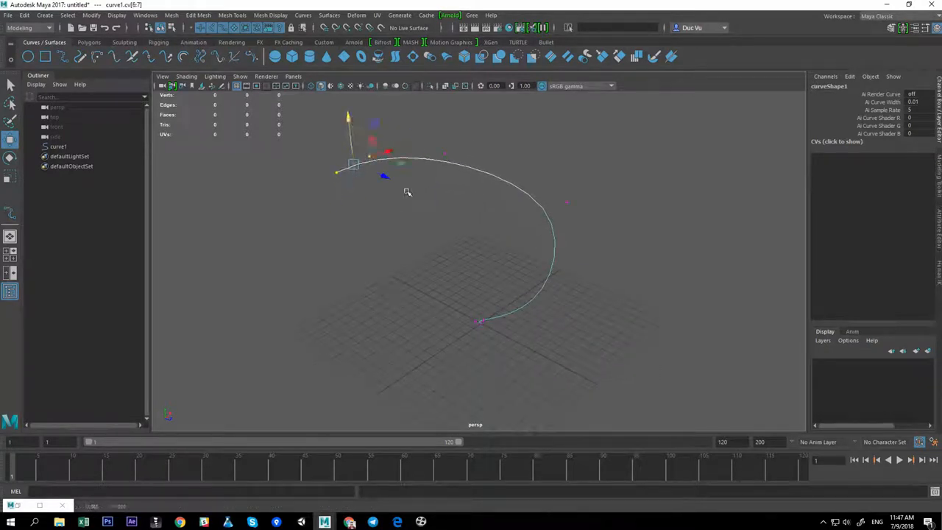
pyautogui.keyDown('alt'); pyautogui.moveTo(407, 192); pyautogui.dragTo(410, 144); pyautogui.keyUp('alt')
pyautogui.moveTo(334, 123); pyautogui.dragTo(337, 114)
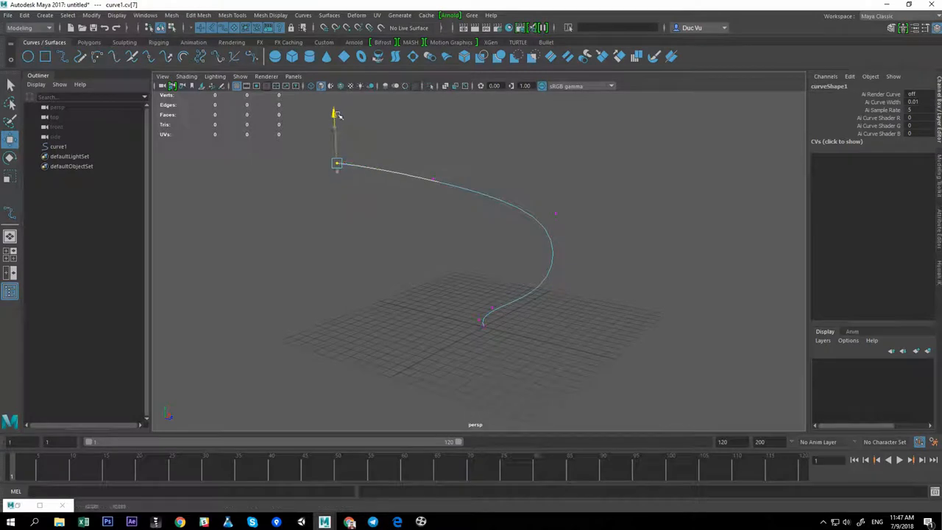
pyautogui.keyDown('alt'); pyautogui.moveTo(413, 177); pyautogui.dragTo(472, 190); pyautogui.keyUp('alt')
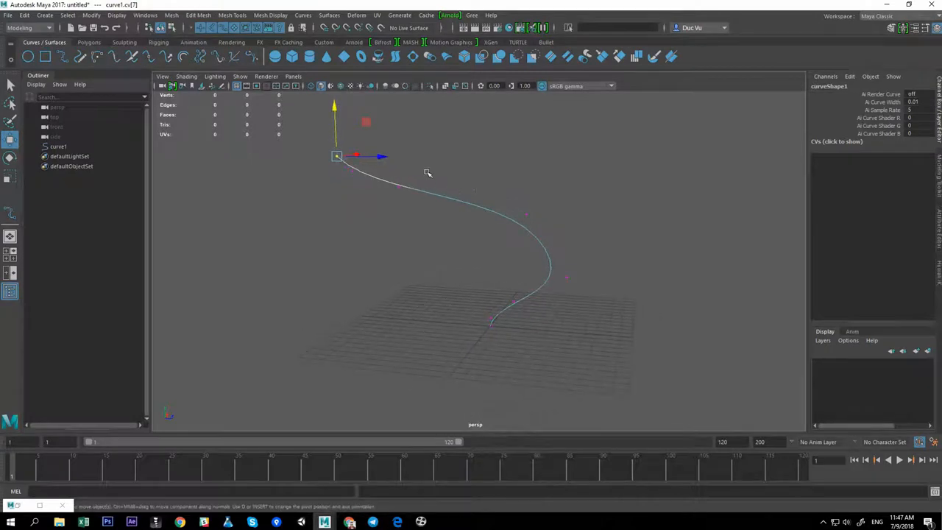
pyautogui.moveTo(398, 140); pyautogui.dragTo(457, 227)
# Refine the spiral's control vertex positions in the top view
pyautogui.press('space')
pyautogui.keyDown('alt'); pyautogui.moveTo(506, 355); pyautogui.dragTo(508, 324, button='middle'); pyautogui.keyUp('alt')
pyautogui.keyDown('alt'); pyautogui.moveTo(507, 324); pyautogui.dragTo(444, 321, button='right'); pyautogui.keyUp('alt')
pyautogui.keyDown('alt'); pyautogui.moveTo(541, 324); pyautogui.dragTo(526, 323, button='middle'); pyautogui.keyUp('alt')
pyautogui.moveTo(389, 371); pyautogui.dragTo(426, 342)
pyautogui.moveTo(411, 349); pyautogui.dragTo(435, 353)
pyautogui.moveTo(553, 299); pyautogui.dragTo(536, 279)
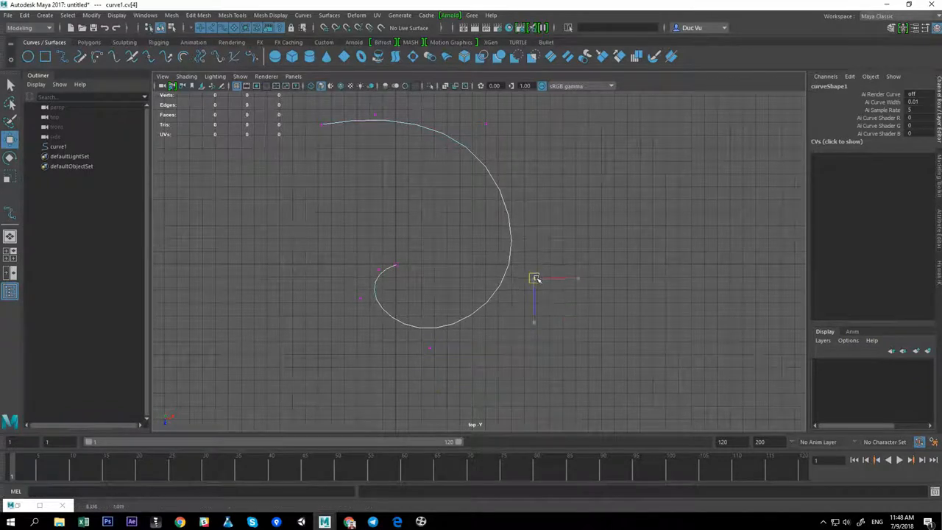
pyautogui.moveTo(361, 299); pyautogui.dragTo(351, 311)
pyautogui.moveTo(379, 271); pyautogui.dragTo(369, 269)
# Return to perspective, nudge the curve's CVs, and reselect a control vertex at the middle of the curve
pyautogui.press('space')
pyautogui.moveTo(452, 289); pyautogui.dragTo(454, 266)
pyautogui.keyDown('alt'); pyautogui.moveTo(479, 275); pyautogui.dragTo(541, 283); pyautogui.keyUp('alt')
pyautogui.click(640, 286)
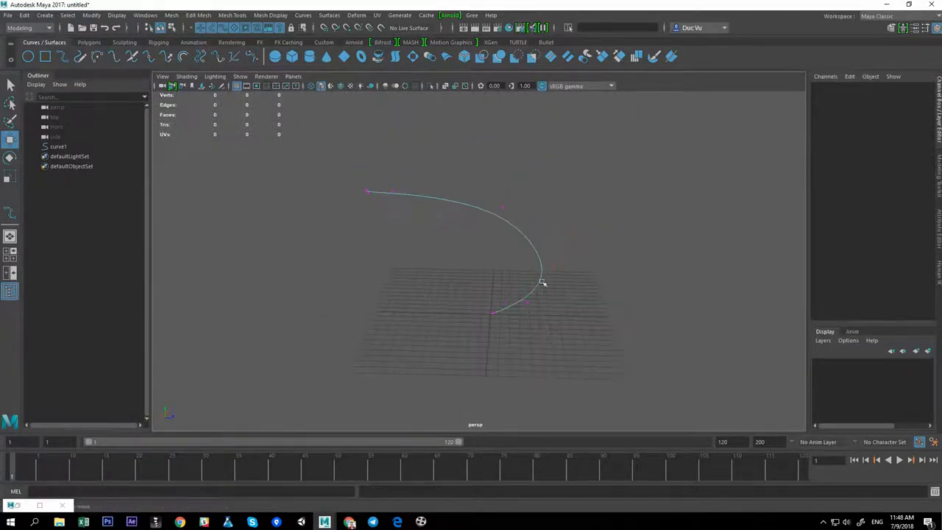
pyautogui.moveTo(555, 269); pyautogui.dragTo(599, 248, button='right')
pyautogui.keyDown('alt'); pyautogui.moveTo(597, 263); pyautogui.dragTo(532, 282); pyautogui.keyUp('alt')
pyautogui.moveTo(535, 318); pyautogui.dragTo(535, 317)
pyautogui.keyDown('alt'); pyautogui.moveTo(536, 317); pyautogui.dragTo(532, 297); pyautogui.keyUp('alt')
pyautogui.rightClick(531, 289)
pyautogui.click(464, 268)
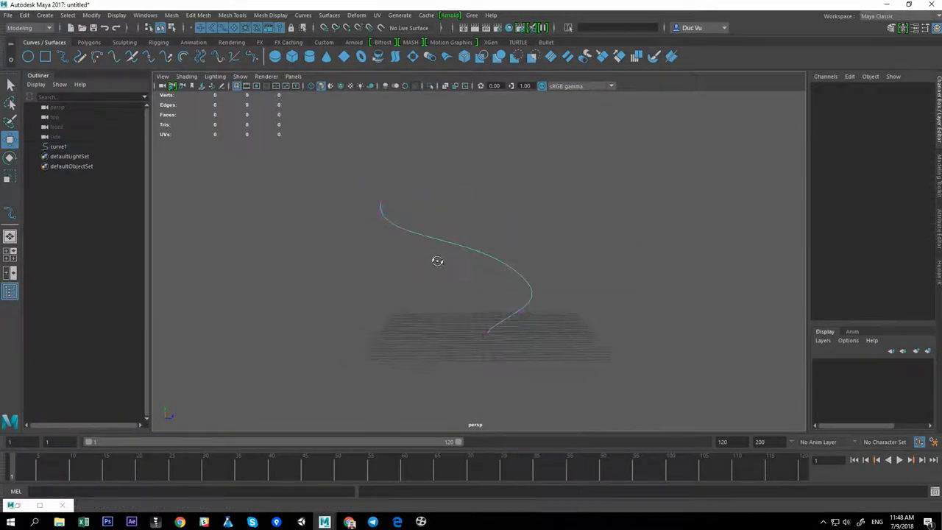
pyautogui.moveTo(507, 266); pyautogui.dragTo(521, 307)
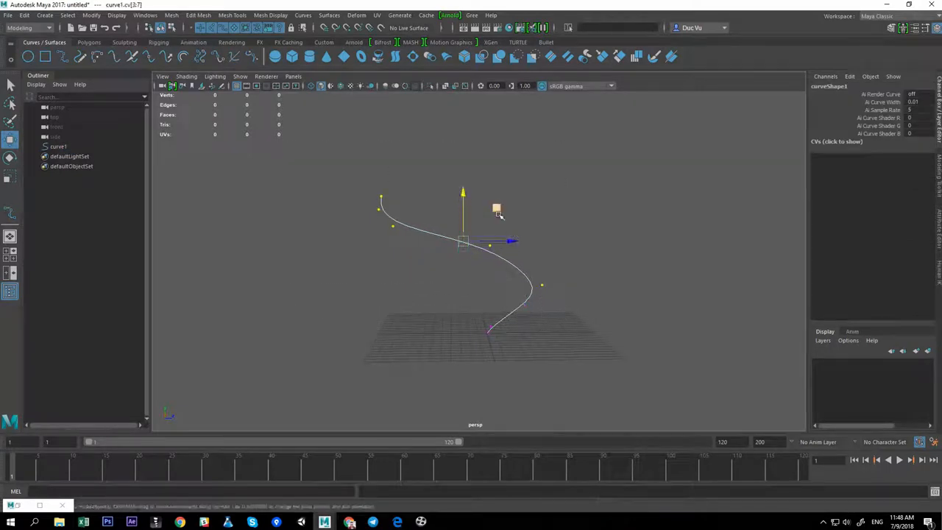
# Move the middle and upper control vertices to shape the curve into a rising S-bend
pyautogui.moveTo(463, 192); pyautogui.dragTo(465, 192)
pyautogui.keyDown('alt'); pyautogui.moveTo(570, 217); pyautogui.dragTo(570, 231, button='middle'); pyautogui.keyUp('alt')
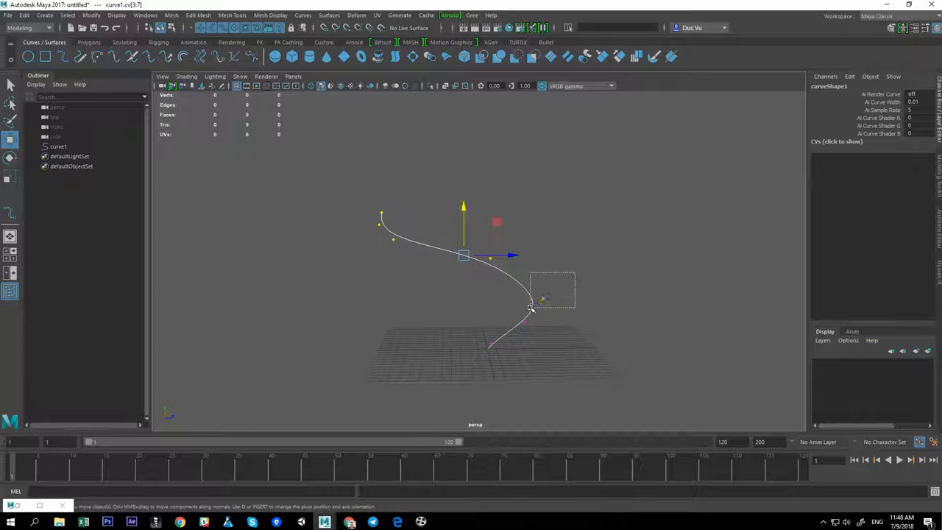
pyautogui.moveTo(446, 210); pyautogui.dragTo(446, 203)
pyautogui.moveTo(523, 213); pyautogui.dragTo(493, 269)
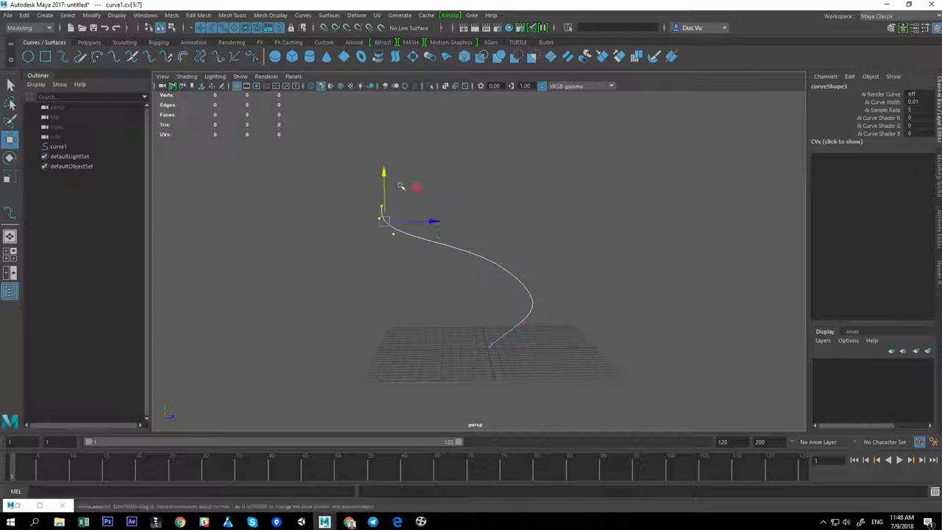
pyautogui.moveTo(384, 173); pyautogui.dragTo(389, 162)
pyautogui.keyDown('alt'); pyautogui.moveTo(500, 213); pyautogui.dragTo(412, 251); pyautogui.keyUp('alt')
pyautogui.keyDown('alt'); pyautogui.moveTo(471, 229); pyautogui.dragTo(464, 250, button='middle'); pyautogui.keyUp('alt')
pyautogui.moveTo(404, 162); pyautogui.dragTo(404, 155)
pyautogui.moveTo(374, 159); pyautogui.dragTo(393, 212)
pyautogui.moveTo(387, 153); pyautogui.dragTo(388, 147)
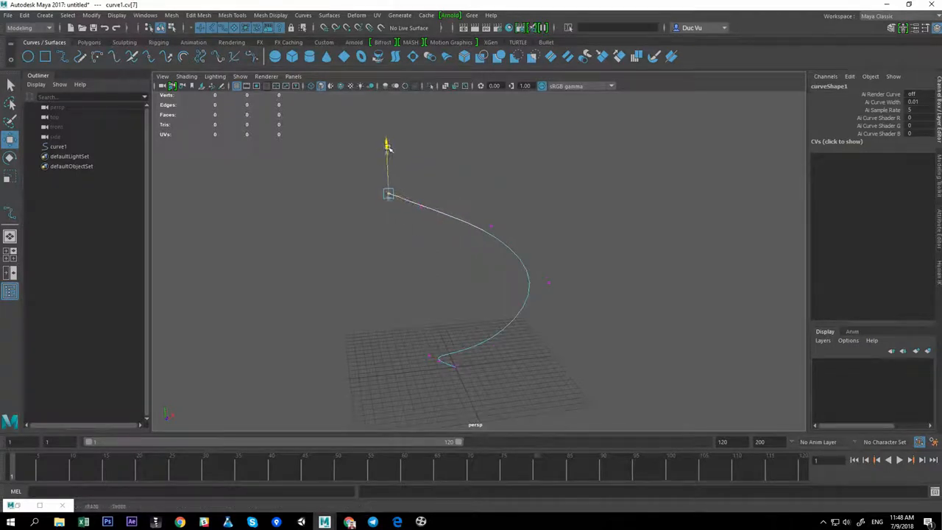
pyautogui.keyDown('alt'); pyautogui.moveTo(450, 229); pyautogui.dragTo(488, 226); pyautogui.keyUp('alt')
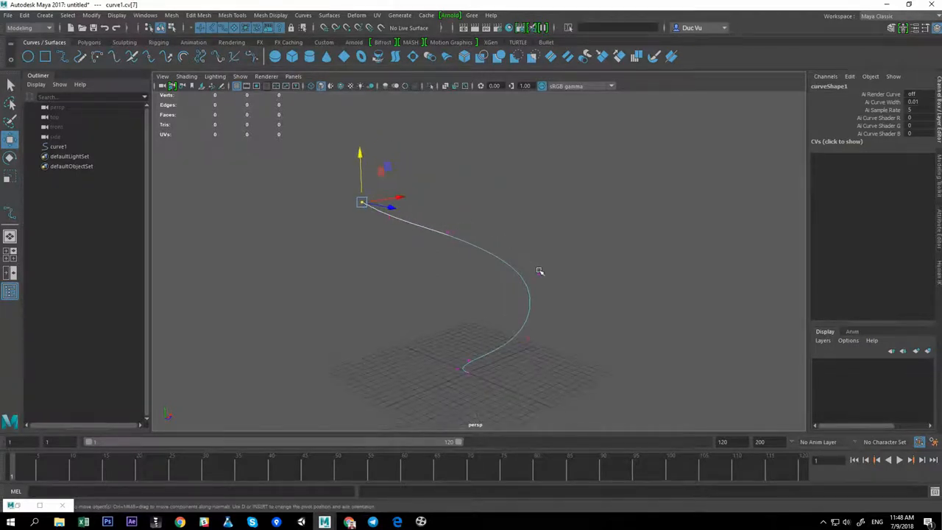
pyautogui.moveTo(539, 272); pyautogui.dragTo(577, 258, button='right')
pyautogui.click(579, 302)
pyautogui.keyDown('alt'); pyautogui.moveTo(579, 302); pyautogui.dragTo(598, 305); pyautogui.keyUp('alt')
# Create a polygon plane from the Polygons shelf
pyautogui.click(89, 42)
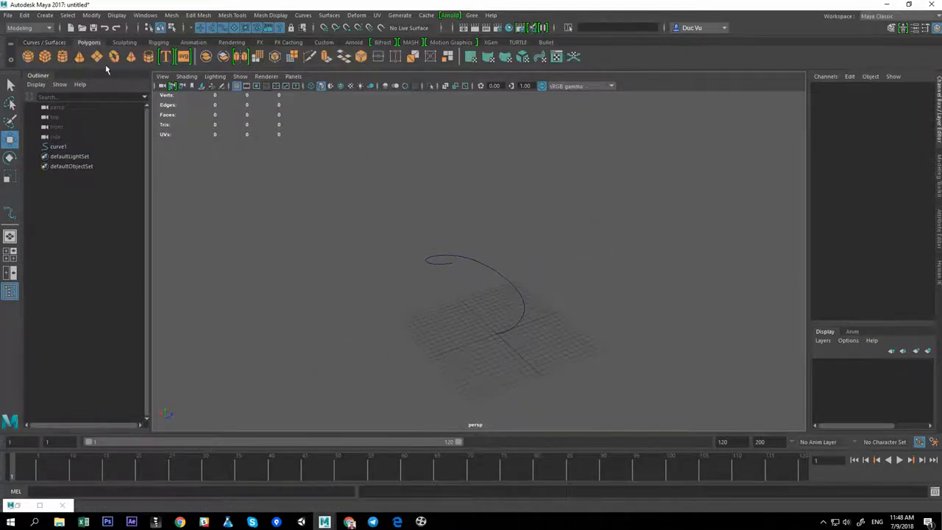
pyautogui.keyDown('alt'); pyautogui.moveTo(538, 302); pyautogui.dragTo(727, 357, button='right'); pyautogui.keyUp('alt')
pyautogui.keyDown('alt'); pyautogui.moveTo(728, 357); pyautogui.dragTo(602, 348, button='middle'); pyautogui.keyUp('alt')
pyautogui.keyDown('alt'); pyautogui.moveTo(602, 349); pyautogui.dragTo(641, 353, button='right'); pyautogui.keyUp('alt')
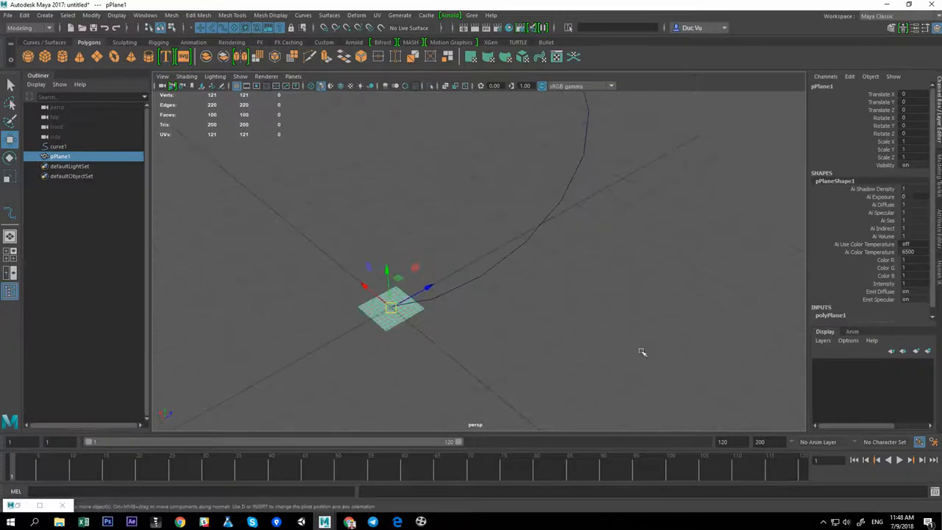
# Set the plane's subdivisions width and height to 1
pyautogui.scroll(-1, 864, 290)
pyautogui.scroll(-2, 884, 290)
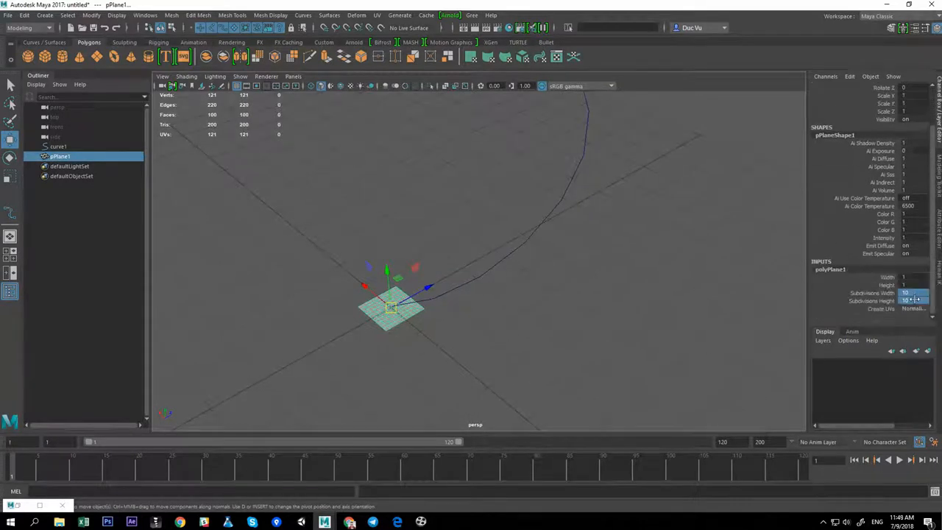
pyautogui.keyDown('alt'); pyautogui.moveTo(370, 329); pyautogui.dragTo(400, 268); pyautogui.keyUp('alt')
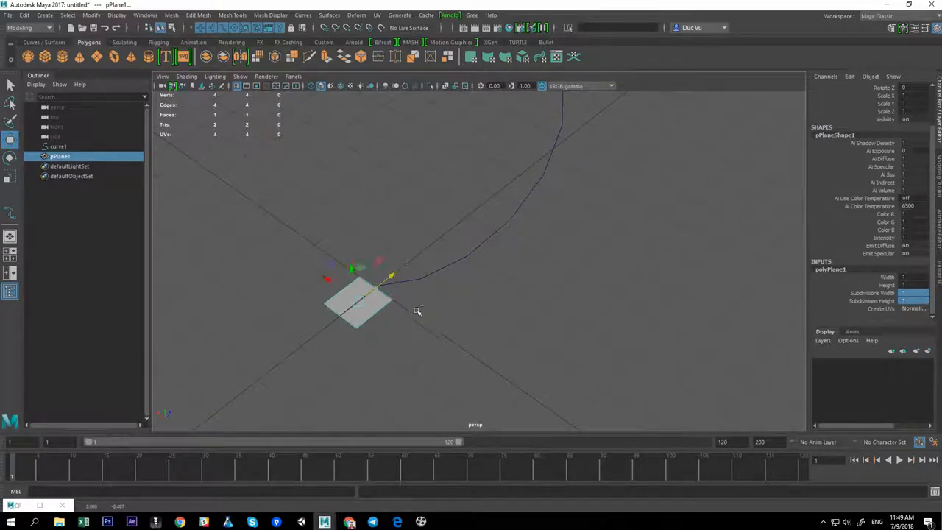
# Frame the new plane and scale it wider along its width
pyautogui.keyDown('alt'); pyautogui.moveTo(417, 311); pyautogui.dragTo(510, 280); pyautogui.keyUp('alt')
pyautogui.moveTo(389, 367); pyautogui.dragTo(379, 368)
pyautogui.keyDown('alt'); pyautogui.moveTo(450, 351); pyautogui.dragTo(513, 345); pyautogui.keyUp('alt')
pyautogui.press('f')
pyautogui.moveTo(427, 278); pyautogui.dragTo(530, 265)
pyautogui.scroll(-5, 464, 268)
pyautogui.keyDown('alt'); pyautogui.moveTo(529, 264); pyautogui.dragTo(518, 305, button='middle'); pyautogui.keyUp('alt')
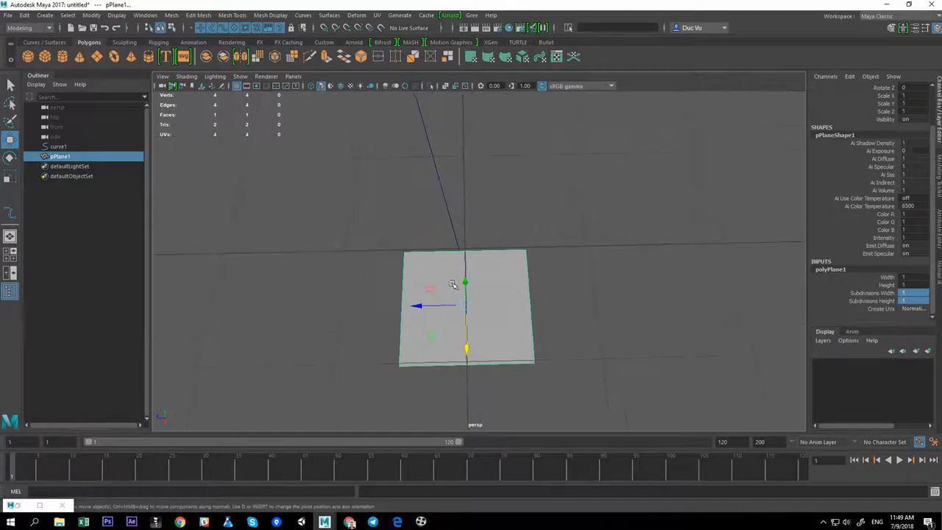
pyautogui.press('r')
pyautogui.moveTo(421, 305); pyautogui.dragTo(366, 300)
# Try to extrude one of the plane's edges along the curve, then undo the extrusion
pyautogui.keyDown('alt'); pyautogui.moveTo(425, 282); pyautogui.dragTo(427, 298, button='middle'); pyautogui.keyUp('alt')
pyautogui.moveTo(411, 282); pyautogui.dragTo(409, 270, button='right')
pyautogui.click(408, 269)
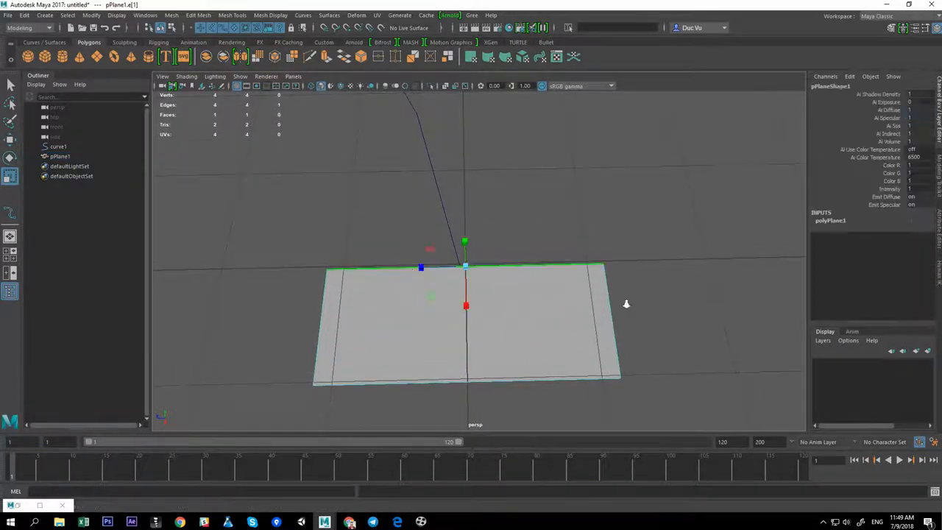
pyautogui.scroll(-5, 627, 302)
pyautogui.keyDown('alt'); pyautogui.moveTo(626, 303); pyautogui.dragTo(557, 267); pyautogui.keyUp('alt')
pyautogui.press('w')
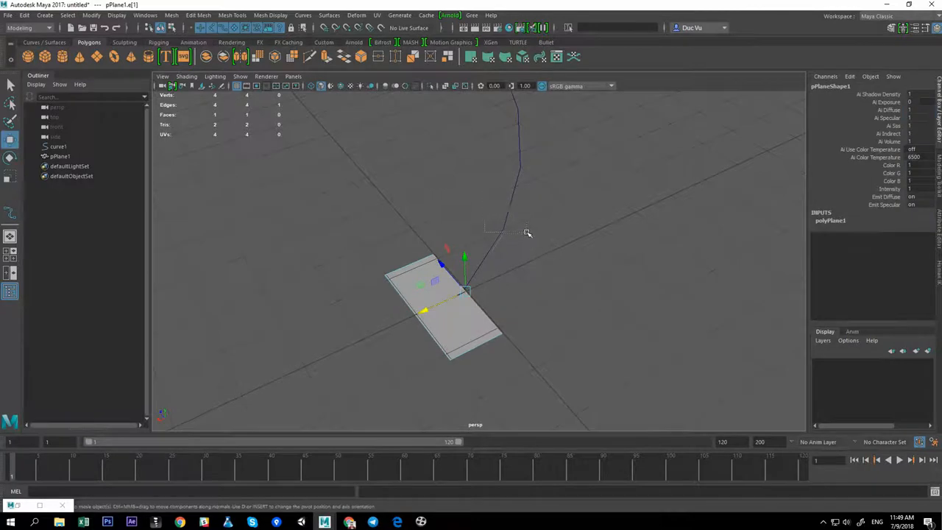
pyautogui.keyDown('shift'); pyautogui.moveTo(527, 233); pyautogui.dragTo(542, 235); pyautogui.keyUp('shift')
pyautogui.hotkey('ctrl', 'e')
pyautogui.keyDown('alt'); pyautogui.moveTo(611, 254); pyautogui.dragTo(346, 200, button='right'); pyautogui.keyUp('alt')
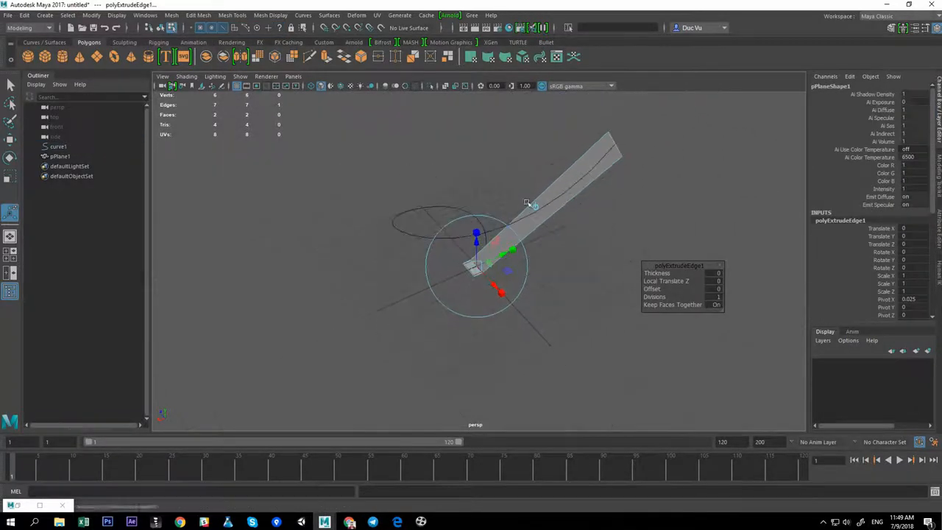
pyautogui.keyDown('alt'); pyautogui.moveTo(527, 203); pyautogui.dragTo(679, 232); pyautogui.keyUp('alt')
pyautogui.moveTo(658, 297); pyautogui.dragTo(744, 286)
pyautogui.keyDown('alt'); pyautogui.moveTo(690, 227); pyautogui.dragTo(584, 225); pyautogui.keyUp('alt')
pyautogui.hotkey('ctrl', 'z')
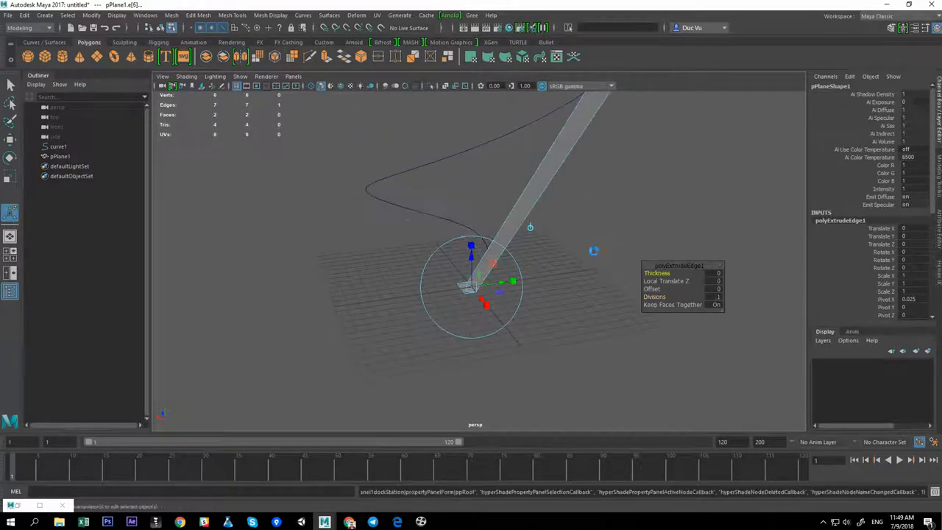
pyautogui.hotkey('ctrl', 'z')
# Move the plane along X so its edge sits at the start of the curve
pyautogui.keyDown('alt'); pyautogui.moveTo(441, 285); pyautogui.dragTo(442, 252, button='middle'); pyautogui.keyUp('alt')
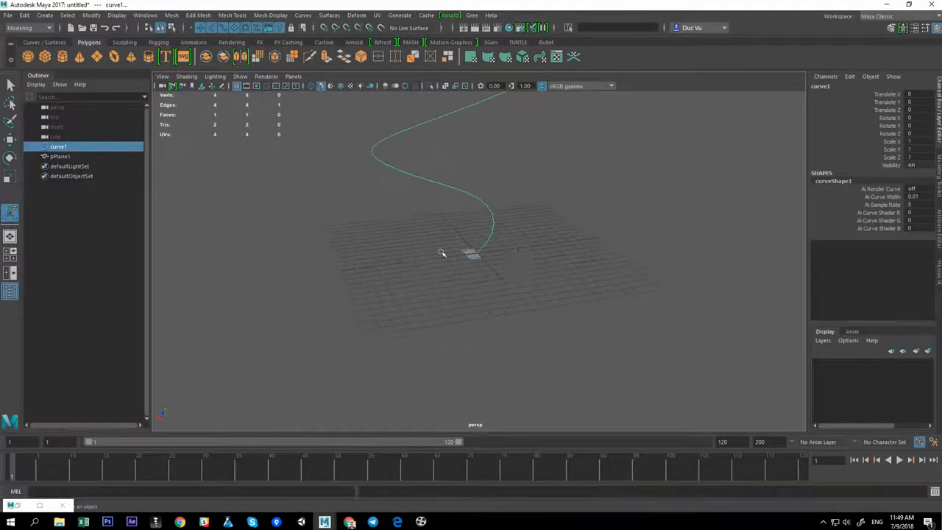
pyautogui.keyDown('alt'); pyautogui.moveTo(441, 253); pyautogui.dragTo(549, 254, button='right'); pyautogui.keyUp('alt')
pyautogui.keyDown('alt'); pyautogui.moveTo(548, 254); pyautogui.dragTo(508, 223); pyautogui.keyUp('alt')
pyautogui.click(627, 252)
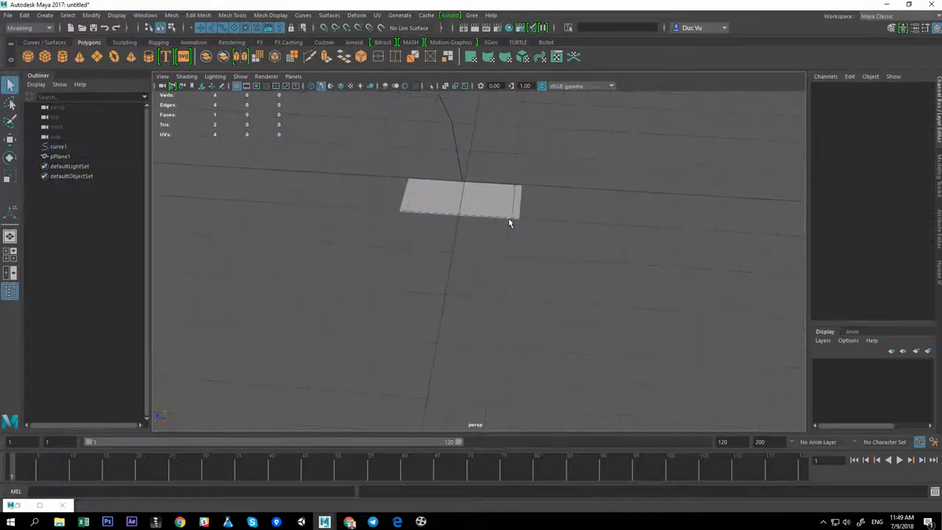
pyautogui.click(510, 208)
pyautogui.press('w')
pyautogui.moveTo(426, 199); pyautogui.dragTo(392, 192)
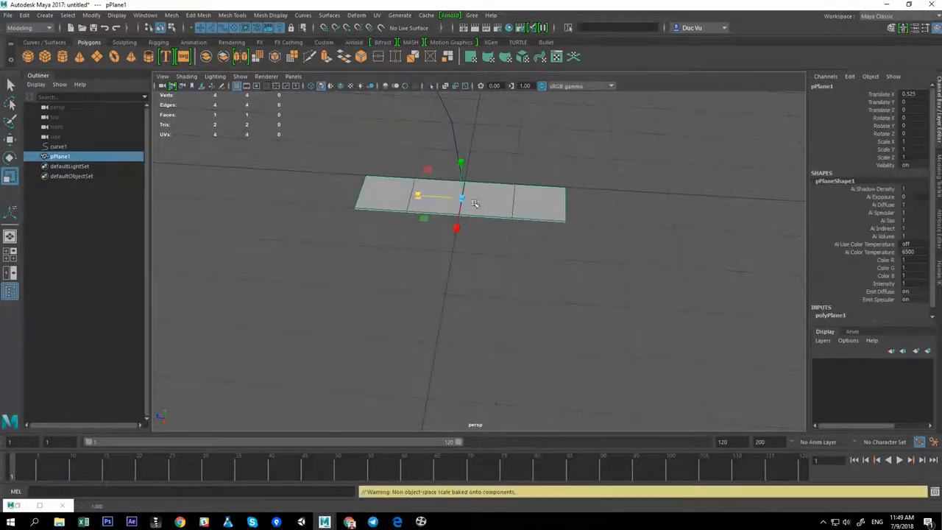
# Extrude the plane's end edge along the curve and increase the extrusion's divisions to form a spiral strip
pyautogui.keyDown('alt'); pyautogui.moveTo(586, 220); pyautogui.dragTo(497, 205); pyautogui.keyUp('alt')
pyautogui.keyDown('alt'); pyautogui.moveTo(501, 195); pyautogui.dragTo(492, 231, button='middle'); pyautogui.keyUp('alt')
pyautogui.click(477, 219)
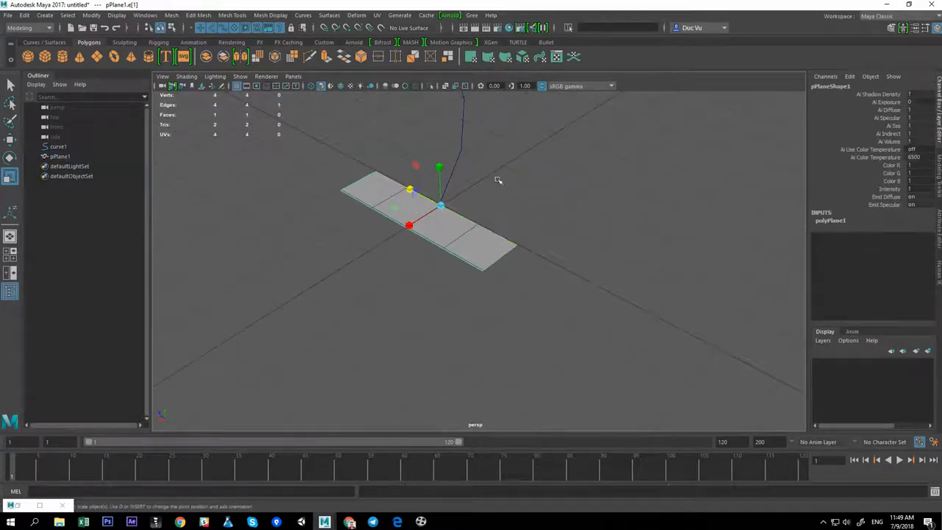
pyautogui.keyDown('shift'); pyautogui.click(463, 145); pyautogui.keyUp('shift')
pyautogui.keyDown('alt'); pyautogui.moveTo(464, 155); pyautogui.dragTo(404, 203, button='right'); pyautogui.keyUp('alt')
pyautogui.keyDown('alt'); pyautogui.moveTo(523, 214); pyautogui.dragTo(489, 258, button='middle'); pyautogui.keyUp('alt')
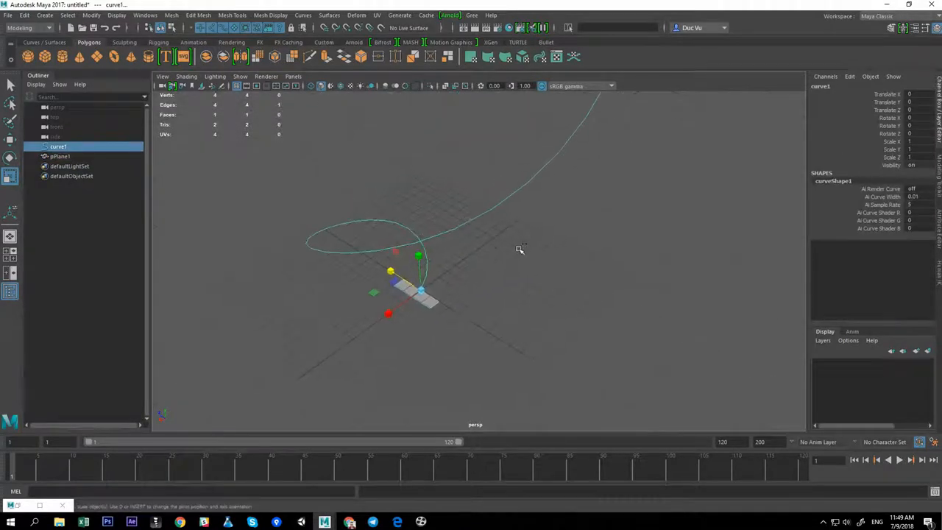
pyautogui.hotkey('ctrl', 'e')
pyautogui.moveTo(655, 296); pyautogui.dragTo(741, 292)
pyautogui.keyDown('alt'); pyautogui.moveTo(523, 255); pyautogui.dragTo(488, 275, button='right'); pyautogui.keyUp('alt')
pyautogui.keyDown('alt'); pyautogui.moveTo(488, 275); pyautogui.dragTo(428, 285); pyautogui.keyUp('alt')
pyautogui.press('w')
pyautogui.keyDown('alt'); pyautogui.moveTo(465, 267); pyautogui.dragTo(427, 298, button='middle'); pyautogui.keyUp('alt')
pyautogui.keyDown('alt'); pyautogui.moveTo(427, 298); pyautogui.dragTo(483, 275, button='right'); pyautogui.keyUp('alt')
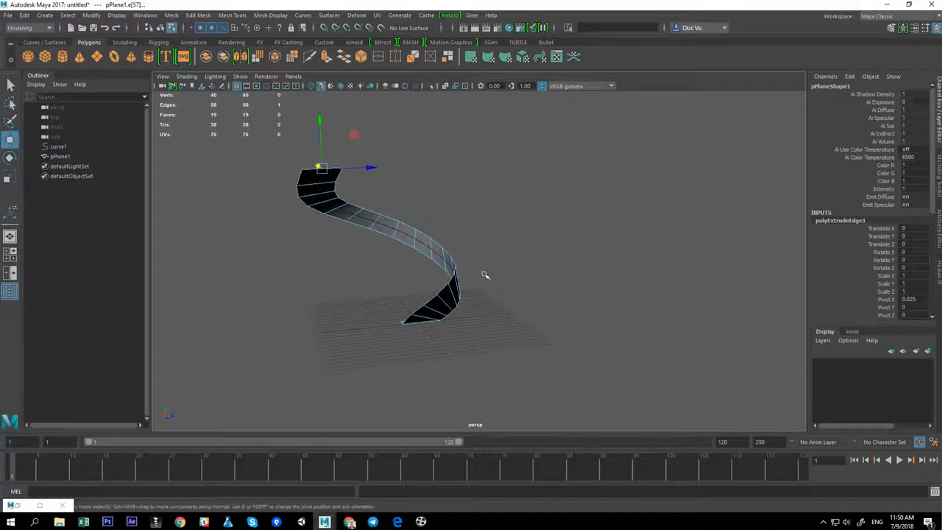
# Delete the first face at the base of the extruded strip
pyautogui.keyDown('alt'); pyautogui.moveTo(483, 275); pyautogui.dragTo(623, 270); pyautogui.keyUp('alt')
pyautogui.keyDown('alt'); pyautogui.moveTo(463, 317); pyautogui.dragTo(479, 234, button='middle'); pyautogui.keyUp('alt')
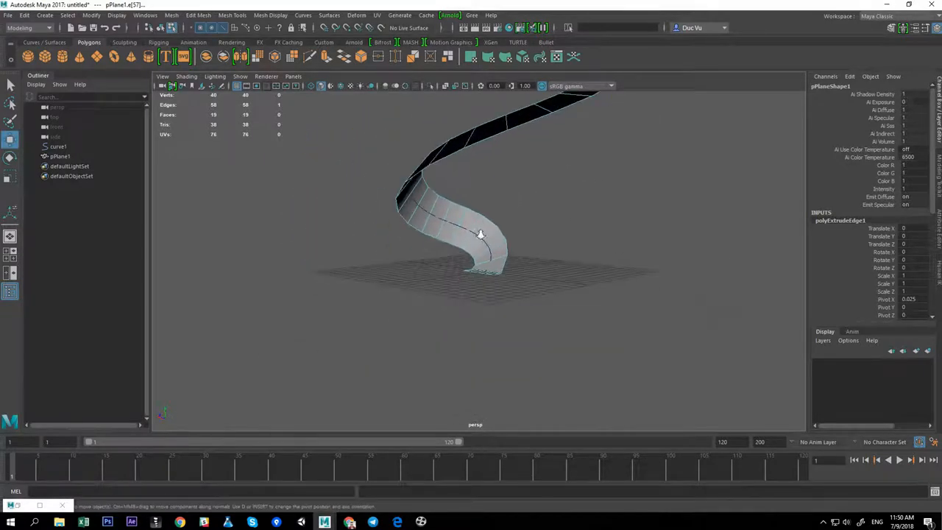
pyautogui.keyDown('alt'); pyautogui.moveTo(479, 234); pyautogui.dragTo(516, 237, button='right'); pyautogui.keyUp('alt')
pyautogui.keyDown('alt'); pyautogui.moveTo(515, 237); pyautogui.dragTo(509, 257); pyautogui.keyUp('alt')
pyautogui.moveTo(509, 256); pyautogui.dragTo(534, 231, button='right')
pyautogui.click(558, 272)
pyautogui.keyDown('alt'); pyautogui.moveTo(557, 271); pyautogui.dragTo(564, 210, button='middle'); pyautogui.keyUp('alt')
pyautogui.click(522, 237)
pyautogui.moveTo(522, 236); pyautogui.dragTo(518, 283, button='right')
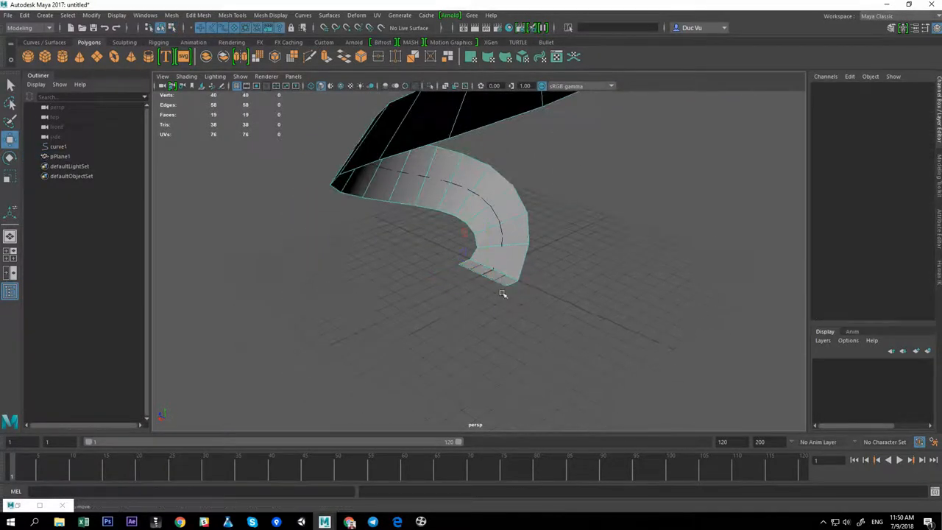
pyautogui.click(505, 282)
pyautogui.press('Delete')
# Delete the remaining original plane face at the strip's base
pyautogui.moveTo(523, 251); pyautogui.dragTo(544, 229, button='right')
pyautogui.moveTo(544, 229)
pyautogui.keyDown('alt'); pyautogui.mouseDown()
pyautogui.moveTo(503, 263)
pyautogui.moveTo(545, 238)
pyautogui.mouseUp(); pyautogui.keyUp('alt')
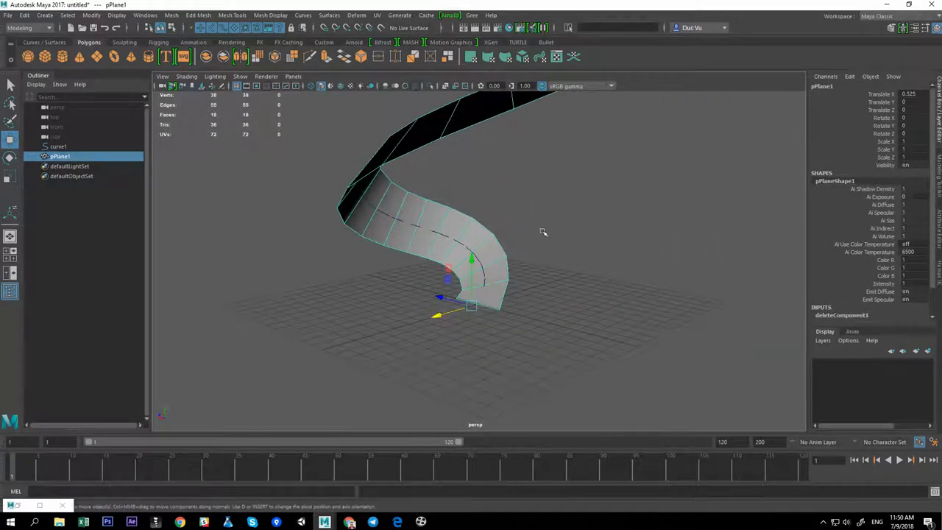
pyautogui.moveTo(484, 340); pyautogui.dragTo(484, 339, button='right')
pyautogui.click(491, 303)
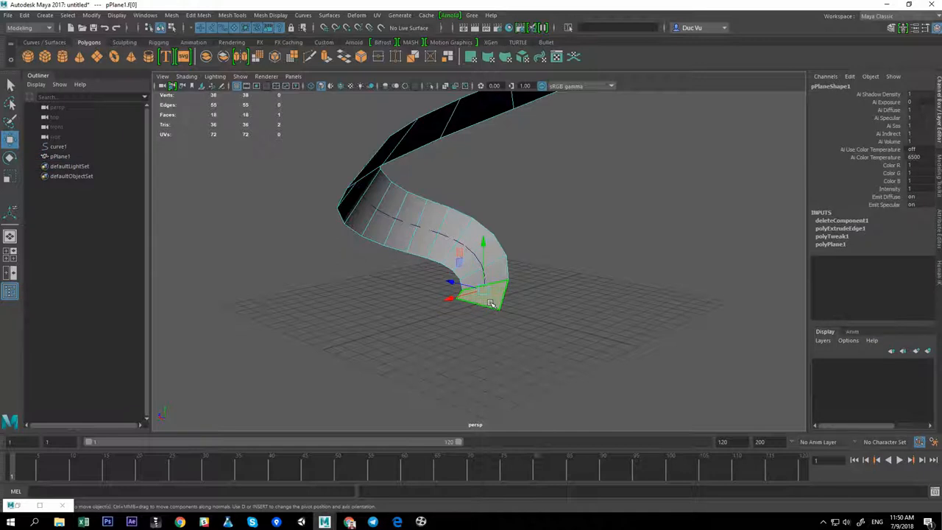
pyautogui.press('Delete')
# Reverse the normals of the extruded strip
pyautogui.moveTo(508, 279); pyautogui.dragTo(526, 261, button='right')
pyautogui.keyDown('alt'); pyautogui.moveTo(526, 261); pyautogui.dragTo(456, 304); pyautogui.keyUp('alt')
pyautogui.click(273, 16)
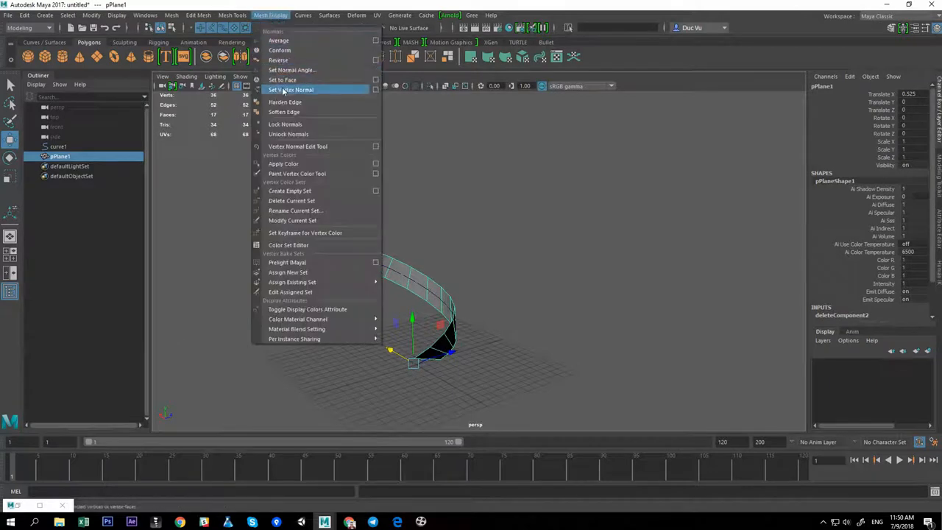
pyautogui.click(287, 63)
pyautogui.click(438, 226)
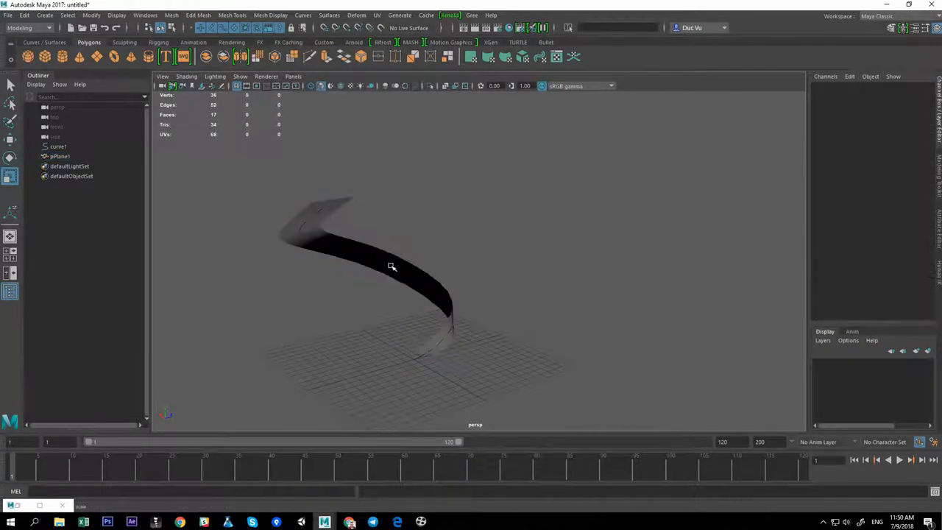
pyautogui.click(349, 216)
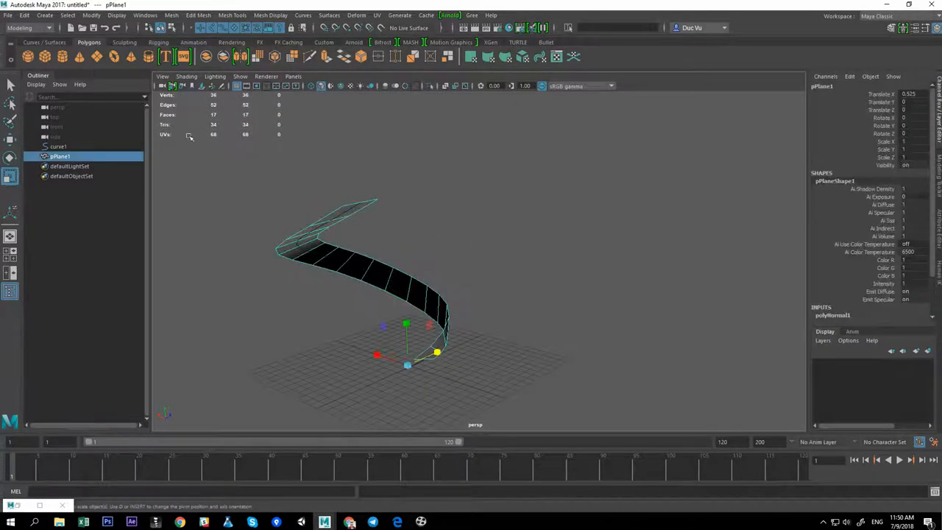
# Delete the strip's construction history and remove the guide curve
pyautogui.click(324, 43)
pyautogui.click(45, 58)
pyautogui.click(79, 58)
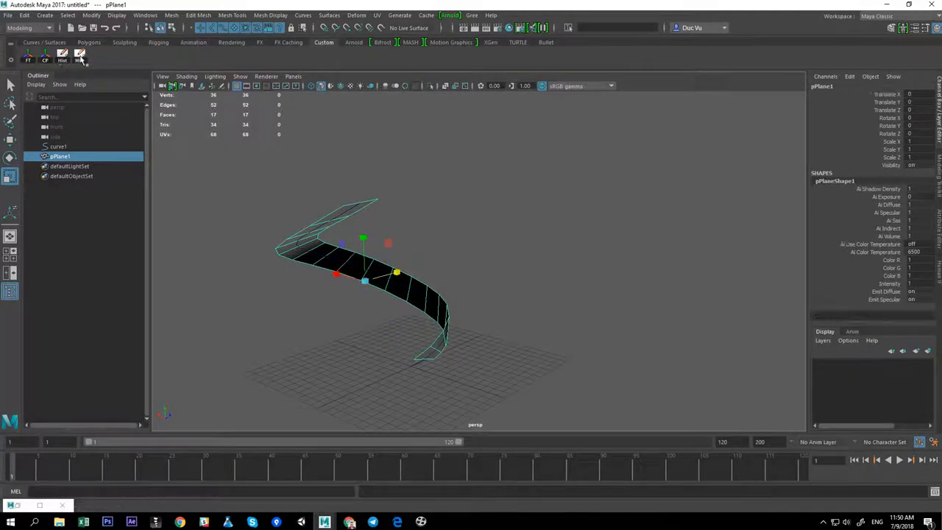
pyautogui.click(59, 149)
pyautogui.press('Delete')
# Hide the finished strip
pyautogui.click(442, 312)
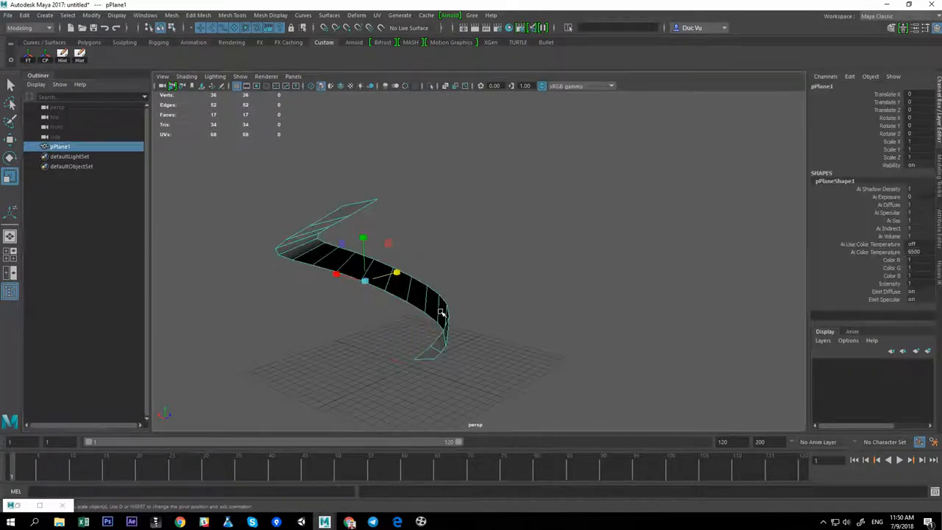
pyautogui.keyDown('alt'); pyautogui.moveTo(443, 313); pyautogui.dragTo(514, 320); pyautogui.keyUp('alt')
pyautogui.press('w')
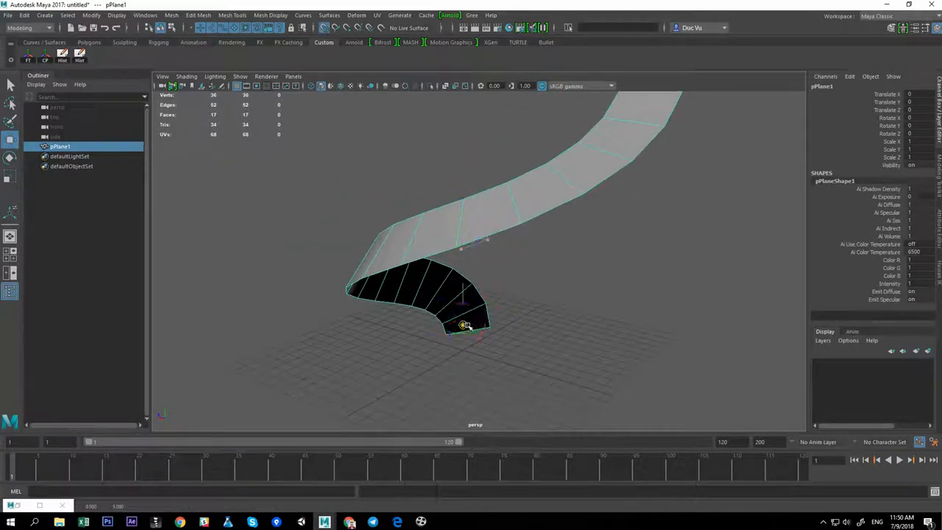
pyautogui.keyDown('alt'); pyautogui.moveTo(568, 331); pyautogui.dragTo(552, 361); pyautogui.keyUp('alt')
pyautogui.keyDown('alt'); pyautogui.moveTo(587, 313); pyautogui.dragTo(482, 340); pyautogui.keyUp('alt')
pyautogui.click(573, 342)
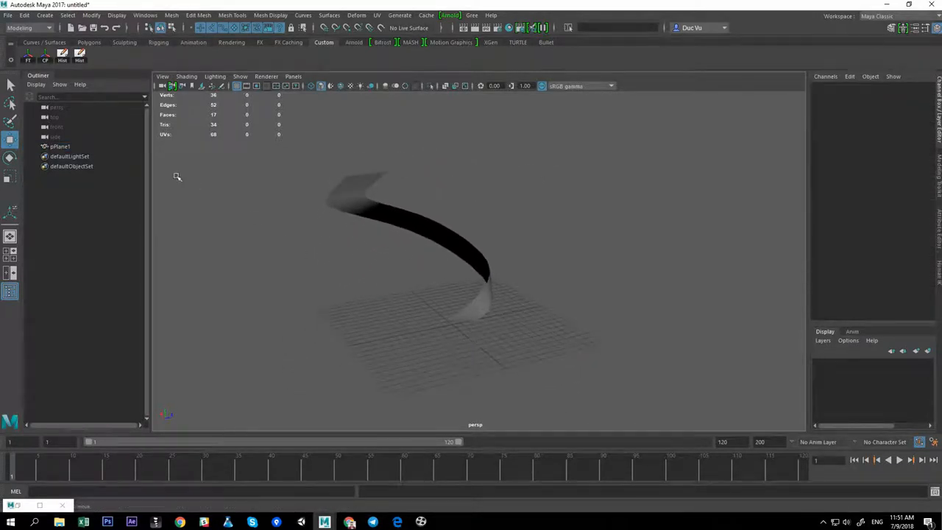
pyautogui.click(66, 150)
pyautogui.keyDown('alt'); pyautogui.moveTo(407, 267); pyautogui.dragTo(426, 258); pyautogui.keyUp('alt')
pyautogui.hotkey('ctrl', 'h')
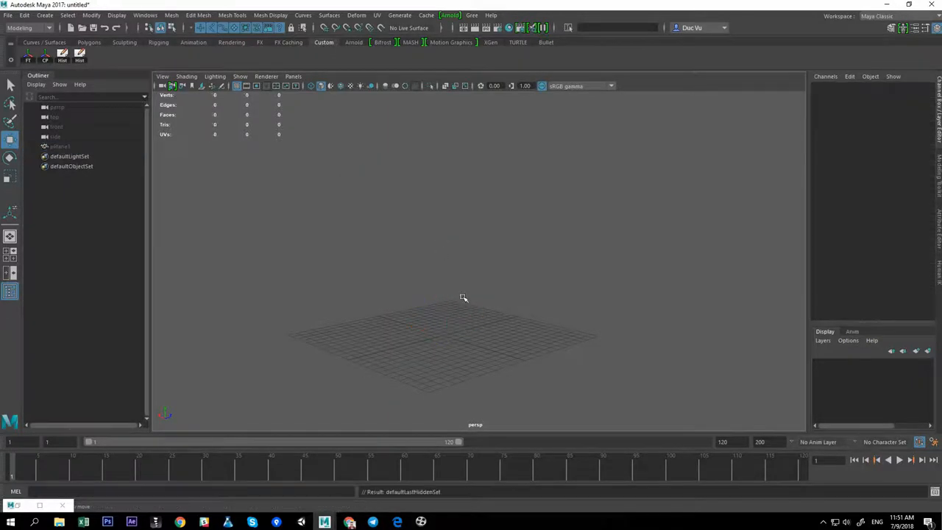
# Draw a new outward spiral curve in the top view with the EP Curve tool
pyautogui.click(55, 43)
pyautogui.click(63, 58)
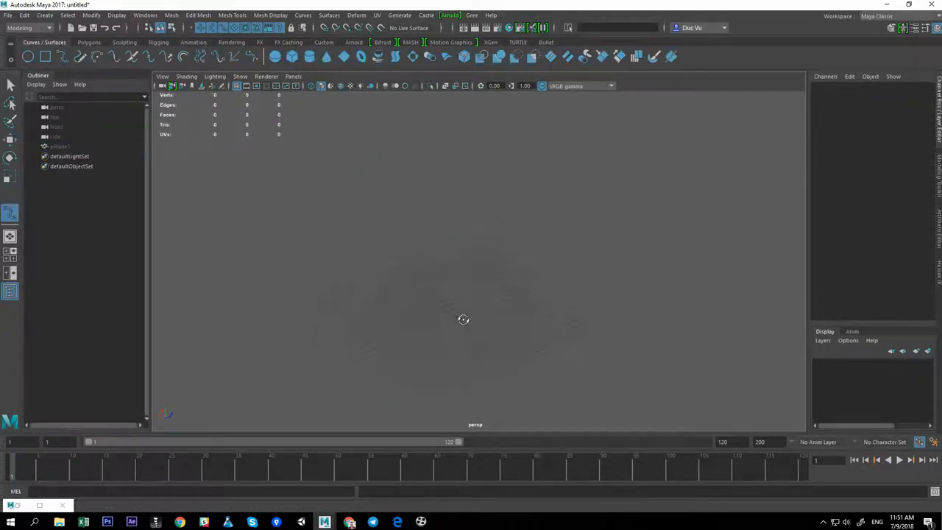
pyautogui.press('space')
pyautogui.moveTo(461, 301); pyautogui.dragTo(423, 308)
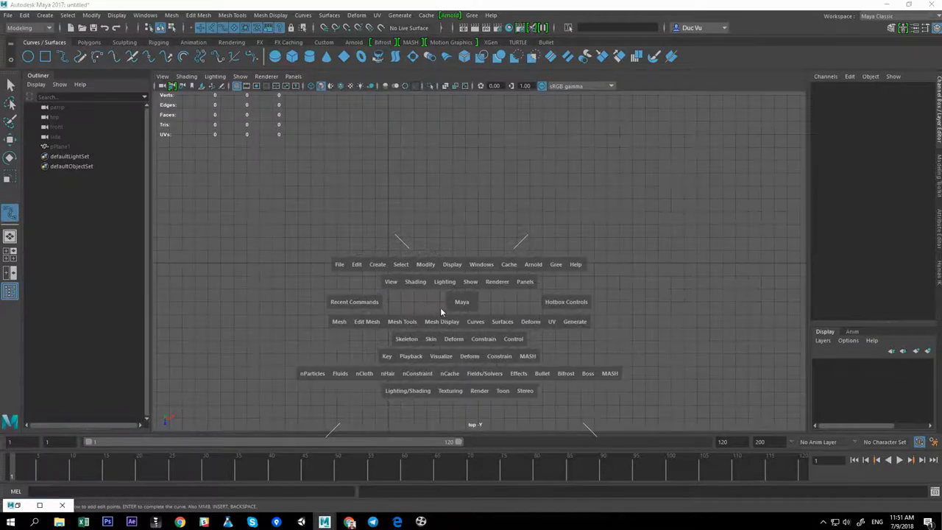
pyautogui.click(432, 278)
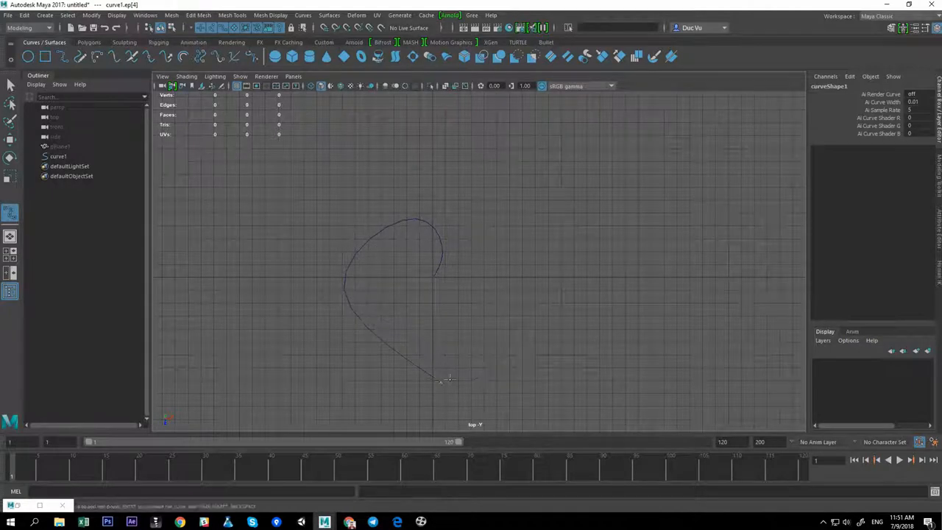
pyautogui.click(446, 380)
pyautogui.click(574, 273)
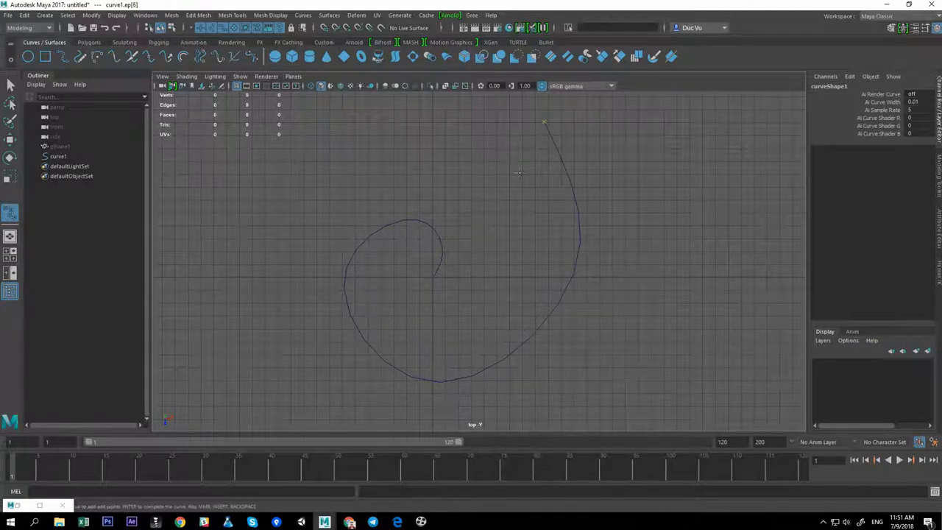
pyautogui.keyDown('alt'); pyautogui.moveTo(520, 173); pyautogui.dragTo(536, 218, button='middle'); pyautogui.keyUp('alt')
pyautogui.click(330, 143)
pyautogui.click(259, 238)
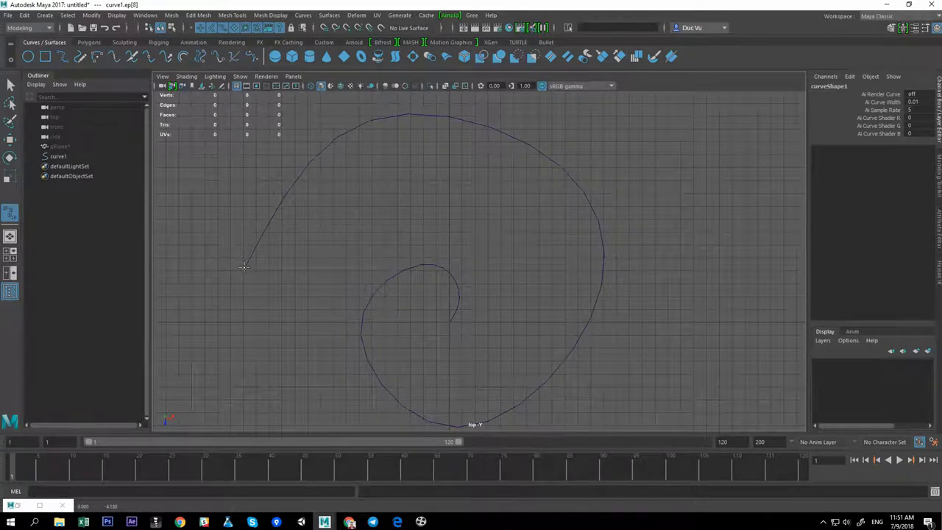
pyautogui.click(236, 368)
# Switch the spiral to control vertices and move the inner vertices to reshape the spiral's center
pyautogui.press('w')
pyautogui.keyDown('alt'); pyautogui.moveTo(305, 361); pyautogui.dragTo(301, 330, button='middle'); pyautogui.keyUp('alt')
pyautogui.moveTo(389, 247); pyautogui.dragTo(340, 243, button='right')
pyautogui.keyDown('alt'); pyautogui.moveTo(367, 261); pyautogui.dragTo(362, 249, button='middle'); pyautogui.keyUp('alt')
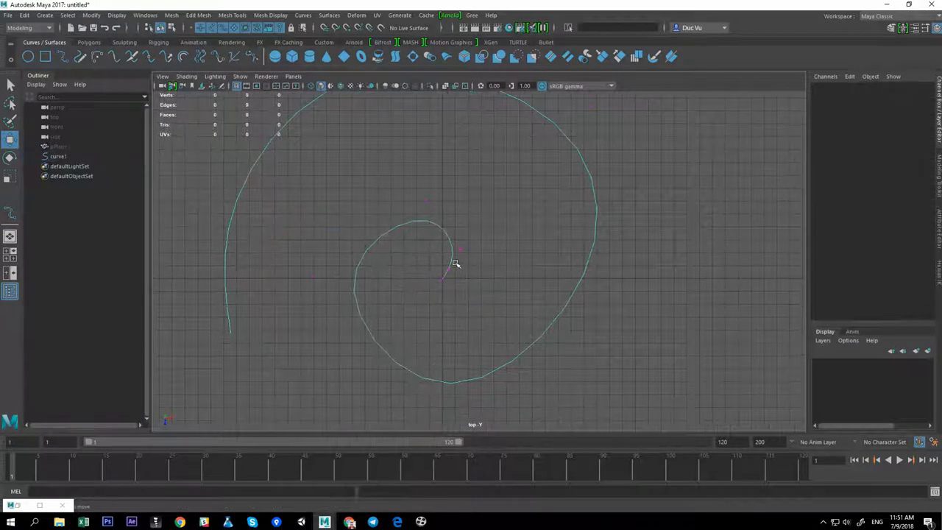
pyautogui.moveTo(450, 257); pyautogui.dragTo(451, 257)
pyautogui.moveTo(461, 249); pyautogui.dragTo(471, 253)
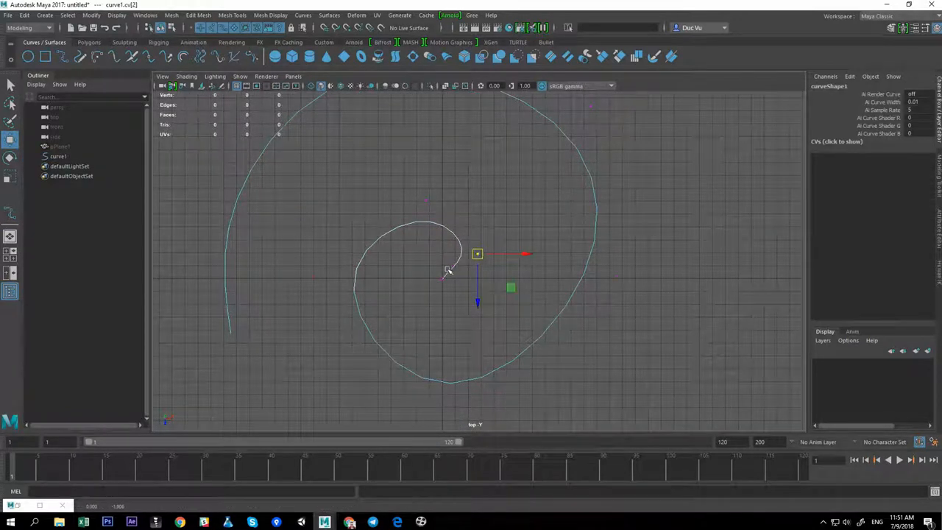
pyautogui.click(449, 271)
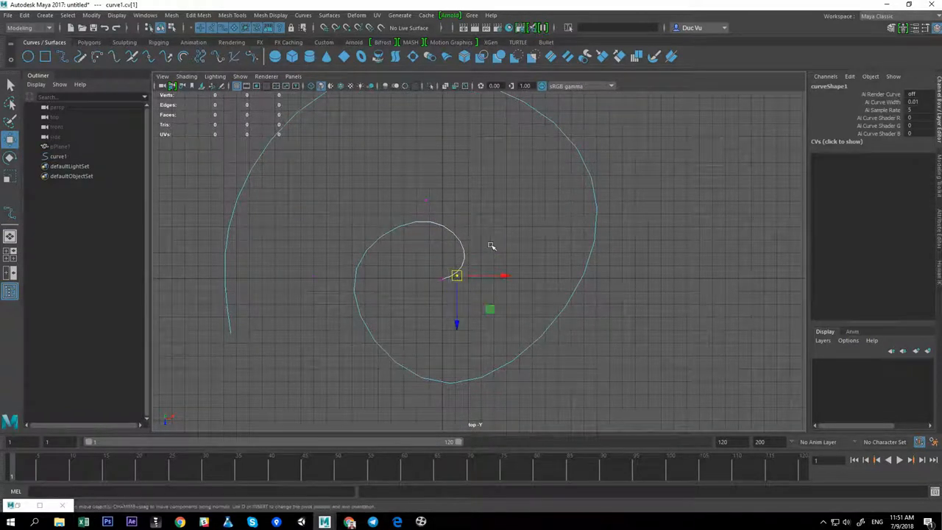
pyautogui.click(481, 252)
pyautogui.click(426, 200)
pyautogui.moveTo(426, 200); pyautogui.dragTo(423, 186)
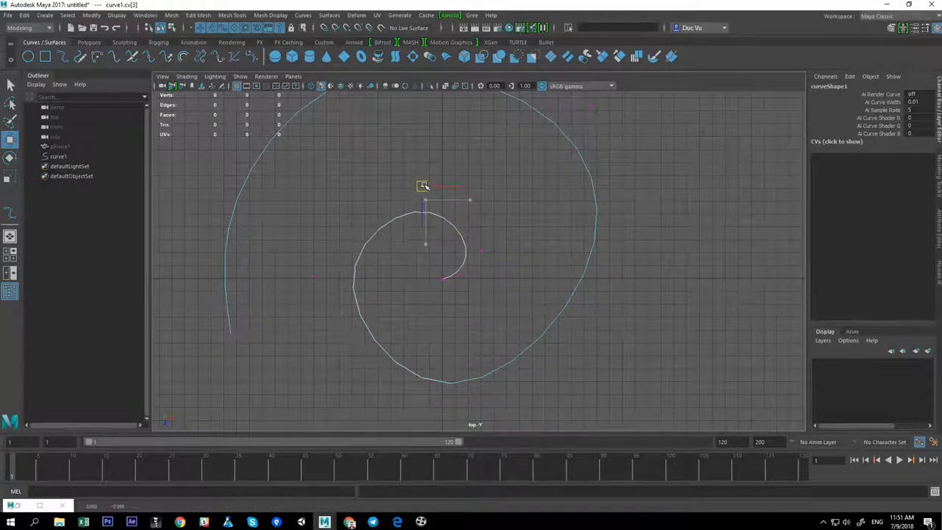
# Move several of the spiral's control vertices in the top view to smooth its inner and outer turns
pyautogui.moveTo(309, 279); pyautogui.dragTo(295, 279)
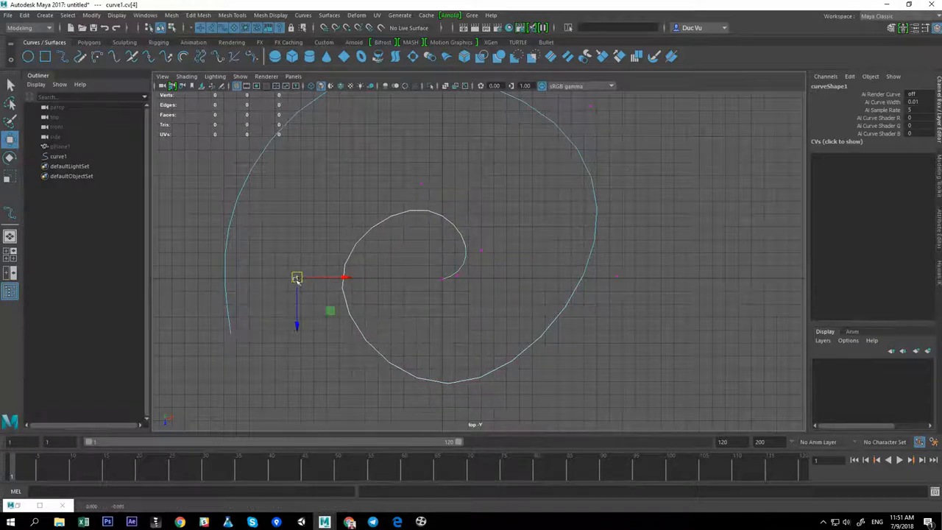
pyautogui.keyDown('alt'); pyautogui.moveTo(417, 417); pyautogui.dragTo(409, 364, button='middle'); pyautogui.keyUp('alt')
pyautogui.moveTo(437, 388); pyautogui.dragTo(434, 397)
pyautogui.click(279, 233)
pyautogui.moveTo(280, 233); pyautogui.dragTo(275, 209)
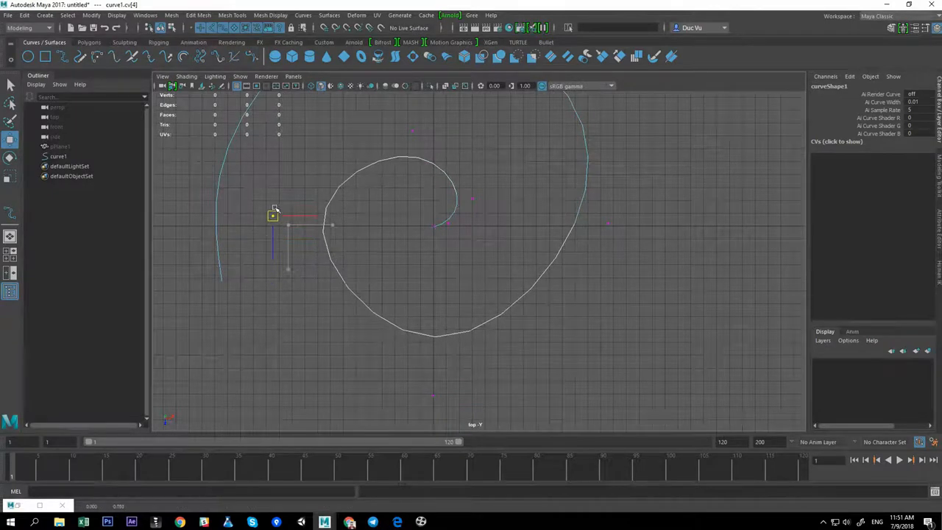
pyautogui.click(433, 395)
pyautogui.moveTo(437, 399); pyautogui.dragTo(626, 280)
pyautogui.keyDown('alt'); pyautogui.moveTo(554, 228); pyautogui.dragTo(560, 311, button='middle'); pyautogui.keyUp('alt')
pyautogui.keyDown('alt'); pyautogui.moveTo(560, 311); pyautogui.dragTo(510, 281, button='right'); pyautogui.keyUp('alt')
pyautogui.keyDown('alt'); pyautogui.moveTo(510, 282); pyautogui.dragTo(512, 292, button='middle'); pyautogui.keyUp('alt')
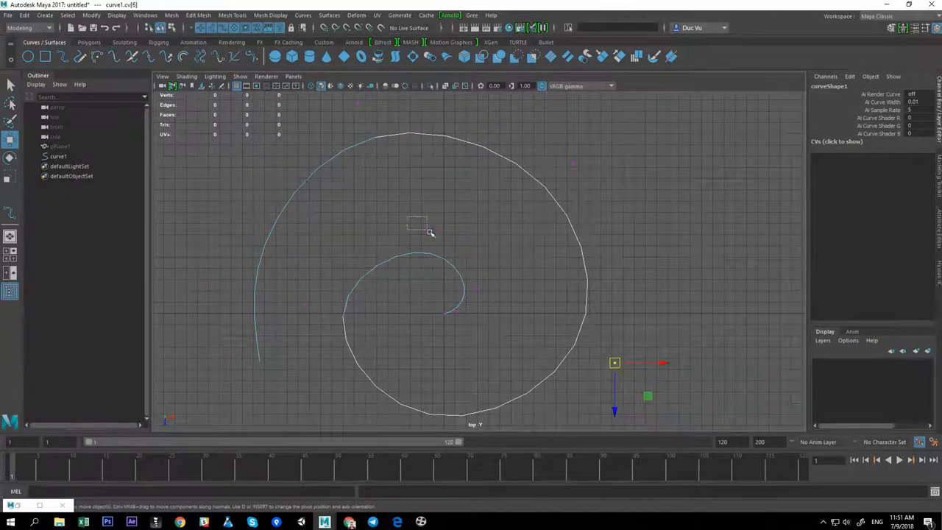
pyautogui.moveTo(431, 233); pyautogui.dragTo(430, 232)
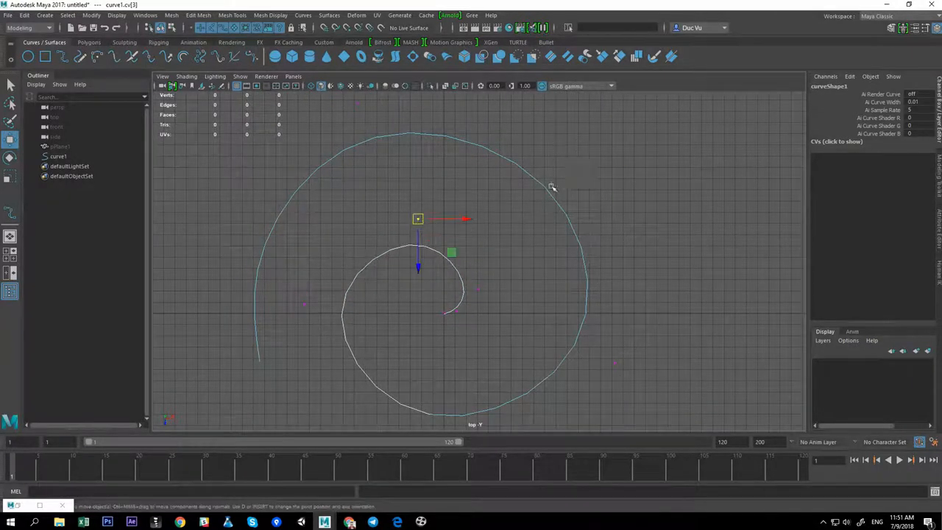
pyautogui.moveTo(552, 188); pyautogui.dragTo(551, 189)
pyautogui.moveTo(575, 164); pyautogui.dragTo(586, 147)
pyautogui.keyDown('alt'); pyautogui.moveTo(433, 208); pyautogui.dragTo(456, 255, button='middle'); pyautogui.keyUp('alt')
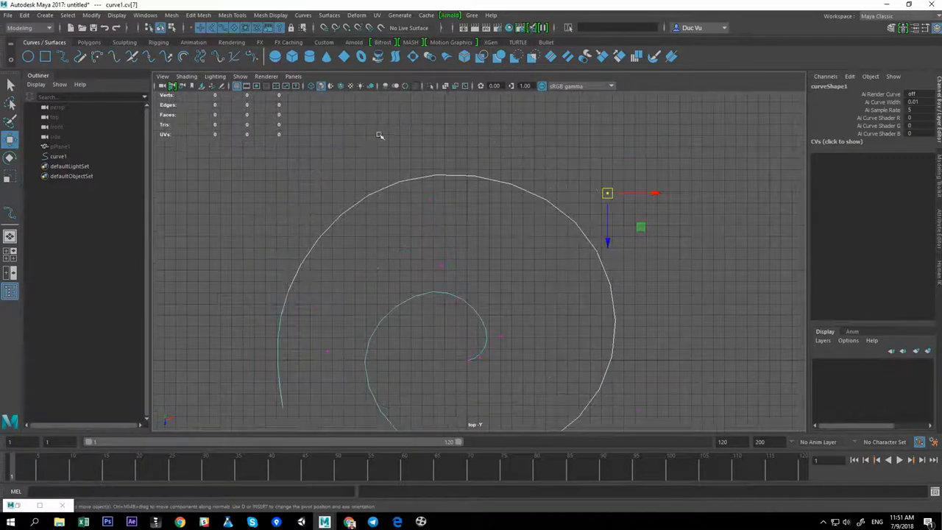
# Keep repositioning control vertices in the top view to round out the spiral's outer loop
pyautogui.keyDown('alt'); pyautogui.moveTo(265, 337); pyautogui.dragTo(419, 156, button='middle'); pyautogui.keyUp('alt')
pyautogui.keyDown('alt'); pyautogui.moveTo(382, 298); pyautogui.dragTo(332, 324, button='right'); pyautogui.keyUp('alt')
pyautogui.keyDown('alt'); pyautogui.moveTo(455, 283); pyautogui.dragTo(418, 376, button='middle'); pyautogui.keyUp('alt')
pyautogui.moveTo(400, 337)
pyautogui.keyDown('alt'); pyautogui.mouseDown(button='middle')
pyautogui.moveTo(559, 223)
pyautogui.moveTo(432, 183)
pyautogui.moveTo(425, 298)
pyautogui.mouseUp(button='middle'); pyautogui.keyUp('alt')
pyautogui.keyDown('alt'); pyautogui.moveTo(465, 240); pyautogui.dragTo(452, 286, button='middle'); pyautogui.keyUp('alt')
pyautogui.moveTo(454, 147)
pyautogui.mouseDown()
pyautogui.moveTo(435, 147)
pyautogui.moveTo(448, 151)
pyautogui.mouseUp()
pyautogui.moveTo(395, 284); pyautogui.dragTo(427, 322)
pyautogui.keyDown('alt'); pyautogui.moveTo(427, 321); pyautogui.dragTo(385, 255, button='middle'); pyautogui.keyUp('alt')
pyautogui.rightClick(376, 238)
pyautogui.moveTo(335, 238); pyautogui.dragTo(360, 265)
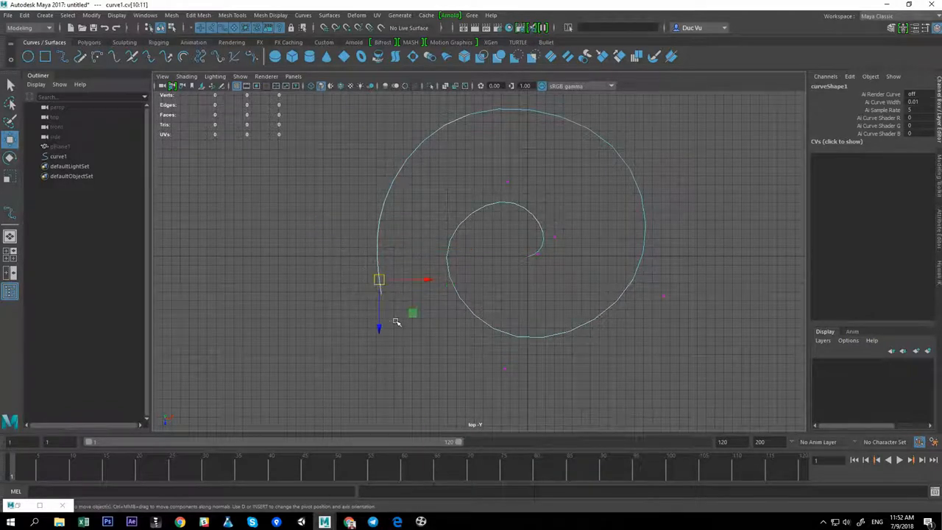
pyautogui.keyDown('alt'); pyautogui.moveTo(396, 322); pyautogui.dragTo(404, 327, button='middle'); pyautogui.keyUp('alt')
pyautogui.moveTo(389, 287); pyautogui.dragTo(380, 290)
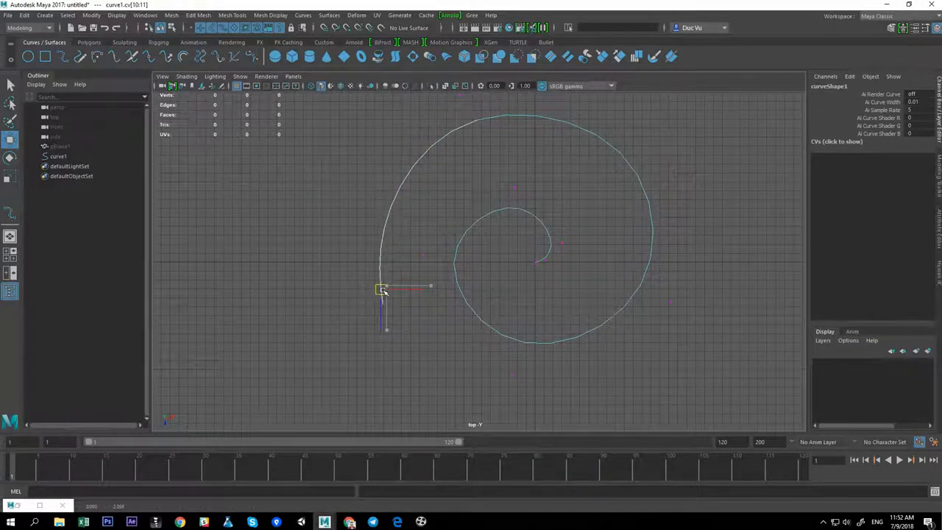
pyautogui.keyDown('alt'); pyautogui.moveTo(462, 215); pyautogui.dragTo(452, 276, button='middle'); pyautogui.keyUp('alt')
pyautogui.moveTo(443, 147); pyautogui.dragTo(465, 176)
pyautogui.moveTo(456, 158); pyautogui.dragTo(452, 289)
pyautogui.keyDown('alt'); pyautogui.moveTo(525, 288); pyautogui.dragTo(538, 323); pyautogui.keyUp('alt')
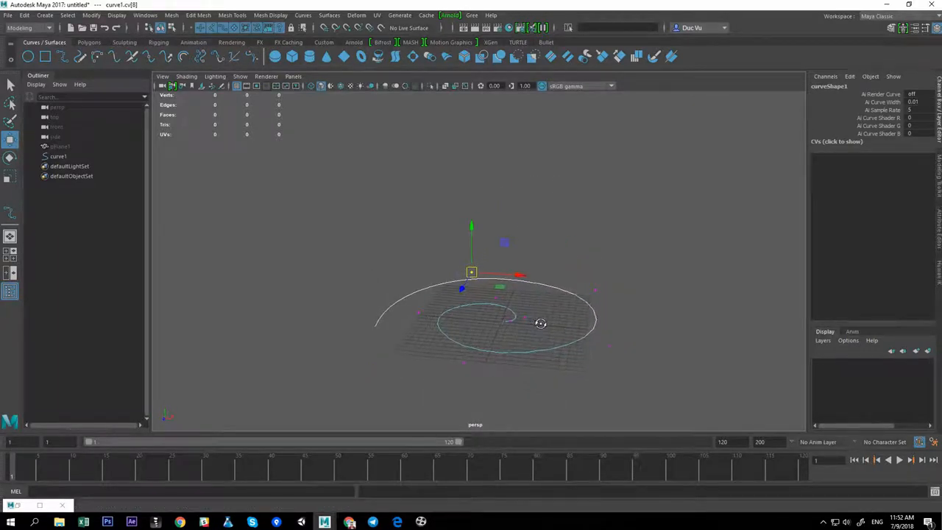
# In the perspective view, raise the spiral's control vertices in stages, dropping one inner vertex from the selection each time, to stack it into a helix
pyautogui.moveTo(321, 204); pyautogui.dragTo(467, 318)
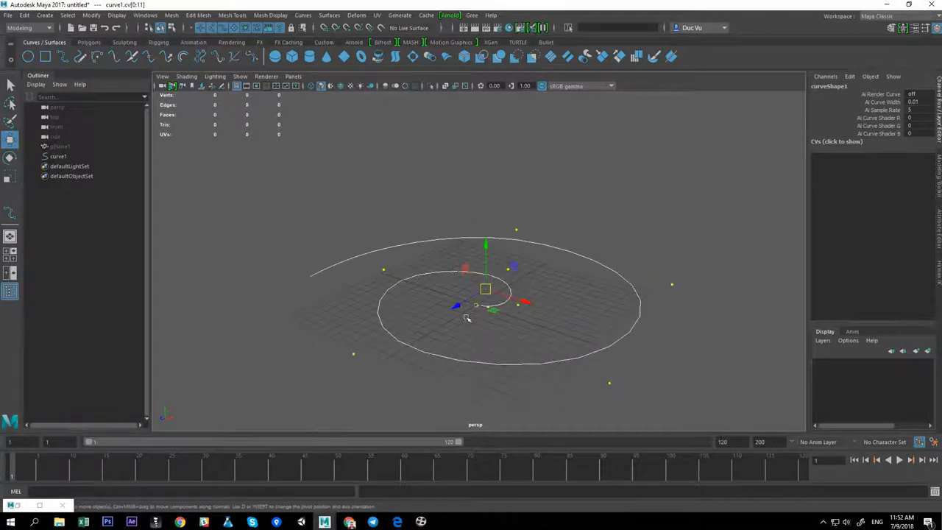
pyautogui.moveTo(488, 245); pyautogui.dragTo(488, 225)
pyautogui.moveTo(546, 275); pyautogui.dragTo(505, 292)
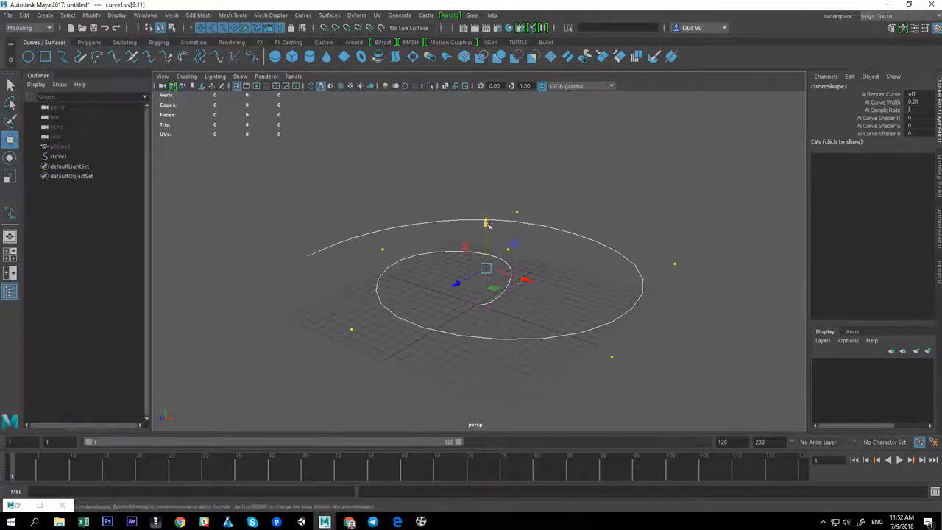
pyautogui.moveTo(487, 225); pyautogui.dragTo(488, 192)
pyautogui.keyDown('ctrl'); pyautogui.moveTo(535, 217); pyautogui.dragTo(491, 236); pyautogui.keyUp('ctrl')
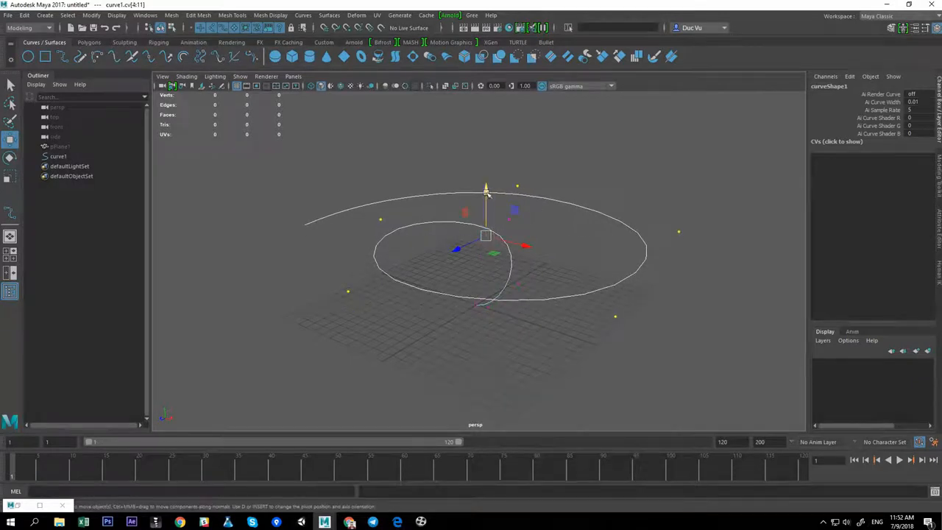
pyautogui.moveTo(485, 191); pyautogui.dragTo(486, 156)
pyautogui.moveTo(402, 179); pyautogui.dragTo(385, 184)
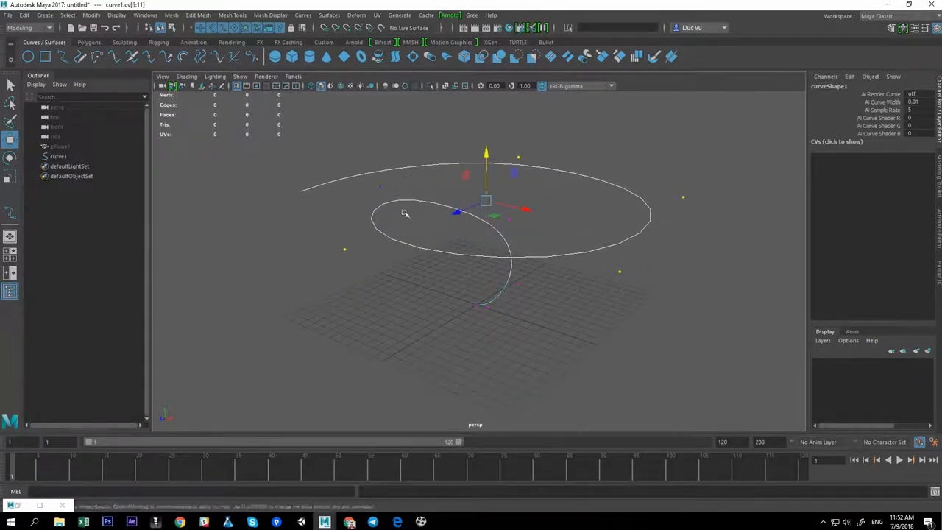
pyautogui.moveTo(487, 157); pyautogui.dragTo(489, 116)
# Raise the outermost control vertices further to stretch the top end of the helix higher
pyautogui.keyDown('alt'); pyautogui.moveTo(479, 224); pyautogui.dragTo(601, 220); pyautogui.keyUp('alt')
pyautogui.keyDown('alt'); pyautogui.moveTo(483, 273); pyautogui.dragTo(473, 261); pyautogui.keyUp('alt')
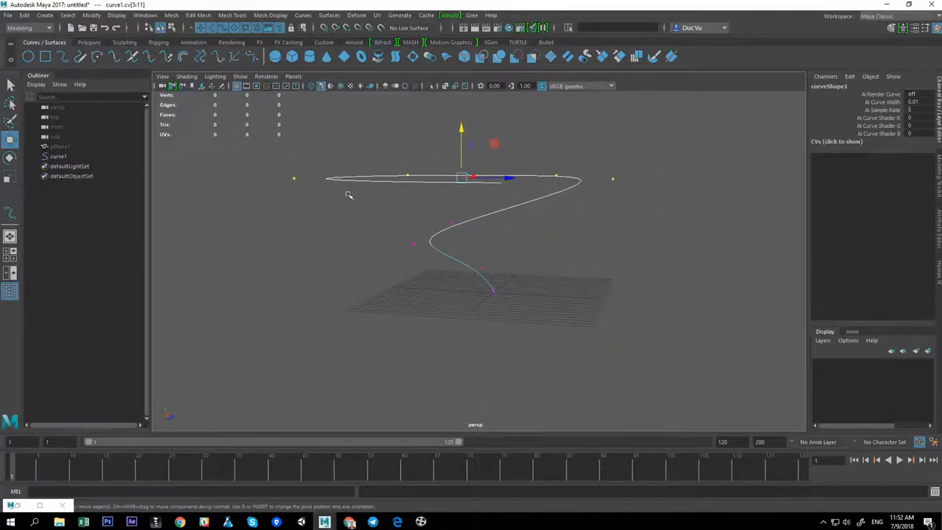
pyautogui.keyDown('alt'); pyautogui.moveTo(350, 195); pyautogui.dragTo(337, 232); pyautogui.keyUp('alt')
pyautogui.keyDown('alt'); pyautogui.moveTo(331, 229); pyautogui.dragTo(351, 231); pyautogui.keyUp('alt')
pyautogui.moveTo(338, 161); pyautogui.dragTo(366, 184)
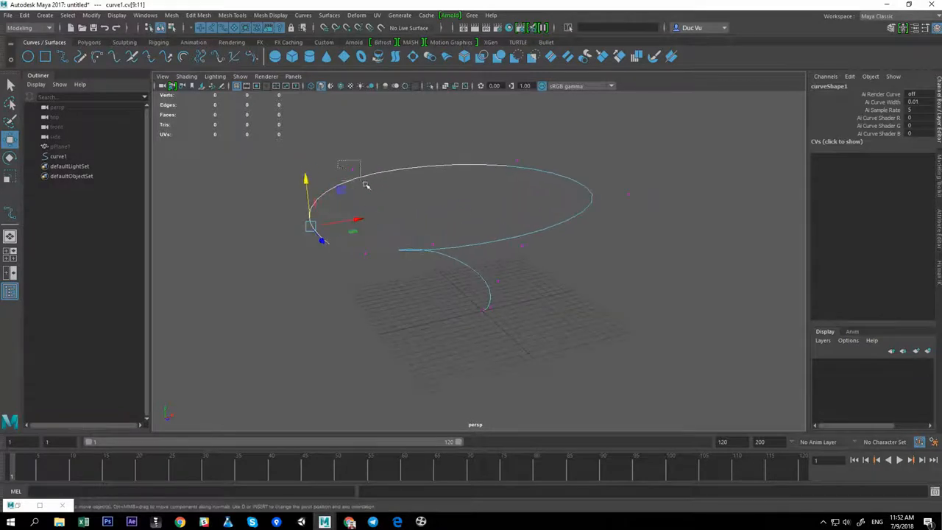
pyautogui.moveTo(328, 150); pyautogui.dragTo(341, 97)
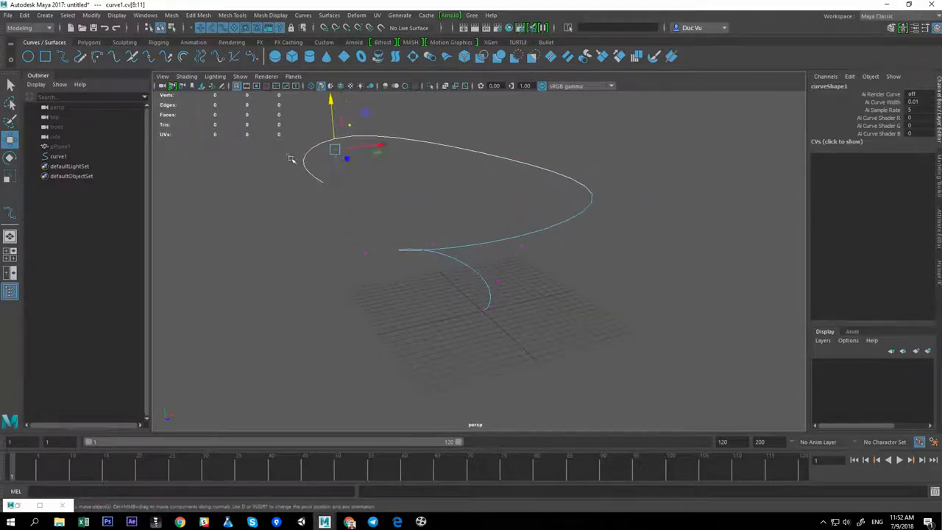
pyautogui.moveTo(295, 134); pyautogui.dragTo(293, 109)
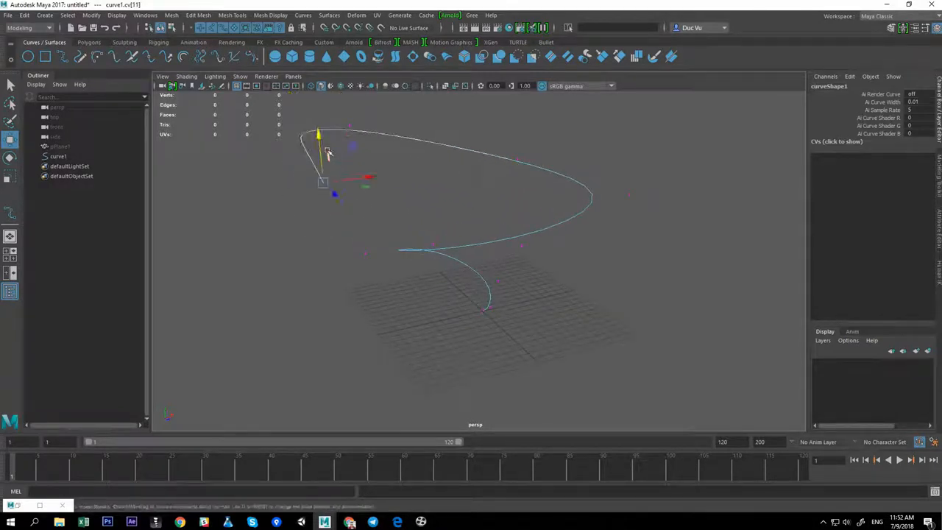
pyautogui.moveTo(327, 153); pyautogui.dragTo(320, 97)
pyautogui.keyDown('alt'); pyautogui.moveTo(353, 143); pyautogui.dragTo(418, 225); pyautogui.keyUp('alt')
pyautogui.keyDown('alt'); pyautogui.moveTo(457, 178); pyautogui.dragTo(421, 225, button='middle'); pyautogui.keyUp('alt')
pyautogui.moveTo(406, 172); pyautogui.dragTo(493, 245)
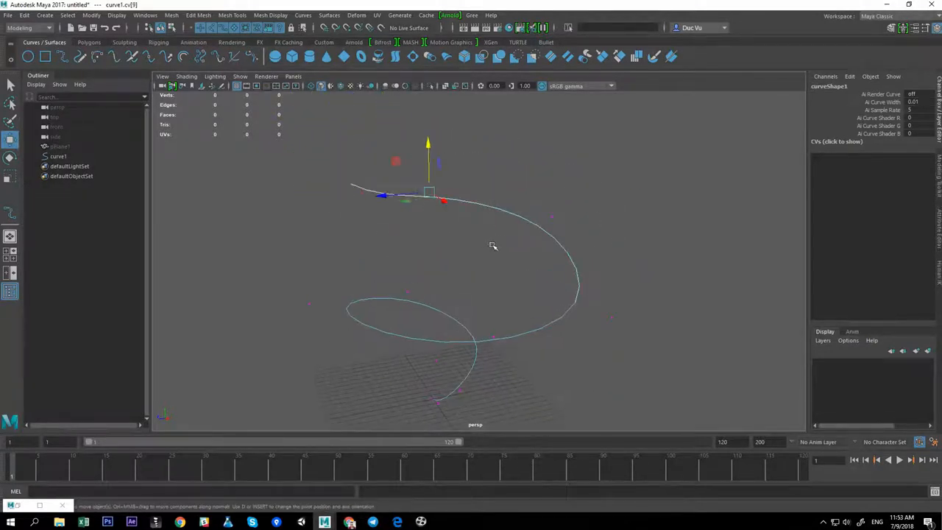
# Adjust the heights and positions of individual upper control vertices to even out the helix's coils
pyautogui.moveTo(426, 142); pyautogui.dragTo(434, 149)
pyautogui.keyDown('alt'); pyautogui.moveTo(459, 184); pyautogui.dragTo(574, 226); pyautogui.keyUp('alt')
pyautogui.moveTo(452, 174); pyautogui.dragTo(403, 215)
pyautogui.moveTo(422, 163); pyautogui.dragTo(422, 173)
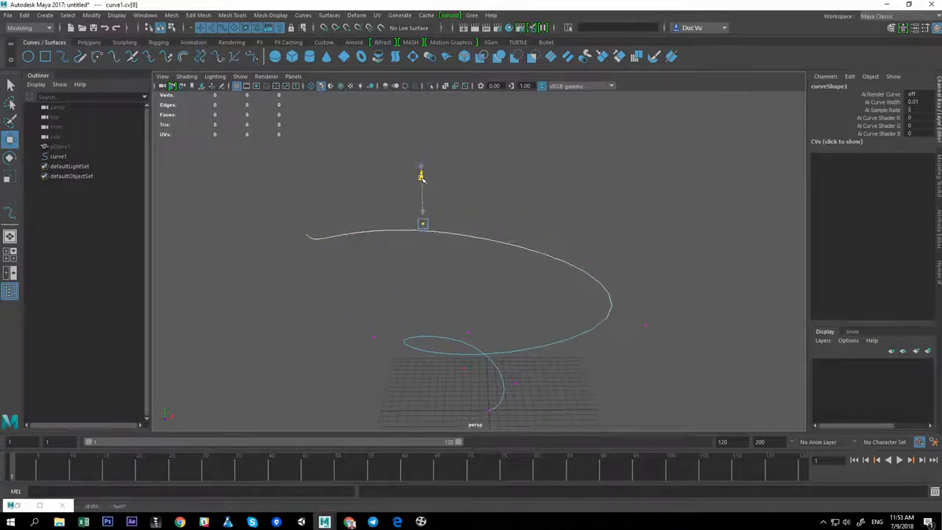
pyautogui.keyDown('alt'); pyautogui.moveTo(412, 241); pyautogui.dragTo(553, 234); pyautogui.keyUp('alt')
pyautogui.moveTo(566, 173); pyautogui.dragTo(633, 222)
pyautogui.moveTo(601, 155); pyautogui.dragTo(610, 165)
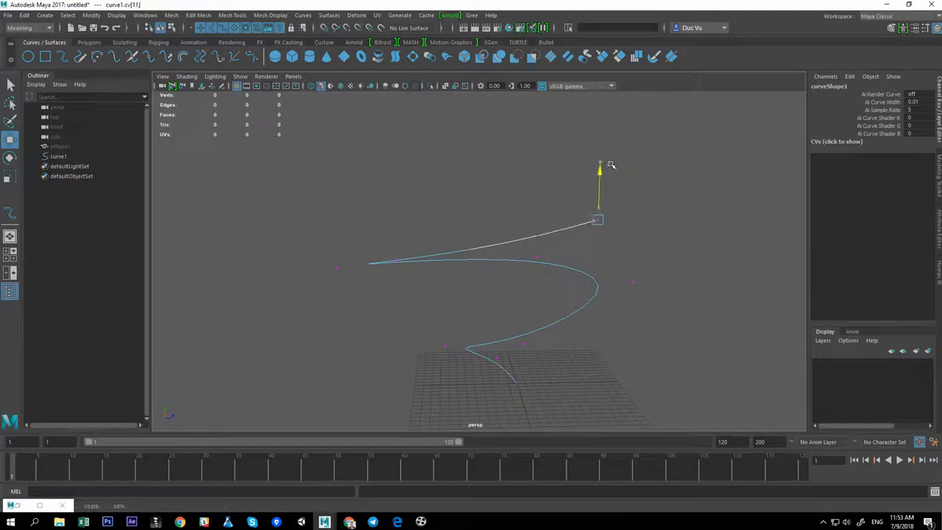
pyautogui.keyDown('alt'); pyautogui.moveTo(526, 200); pyautogui.dragTo(546, 190); pyautogui.keyUp('alt')
pyautogui.moveTo(502, 185); pyautogui.dragTo(546, 229)
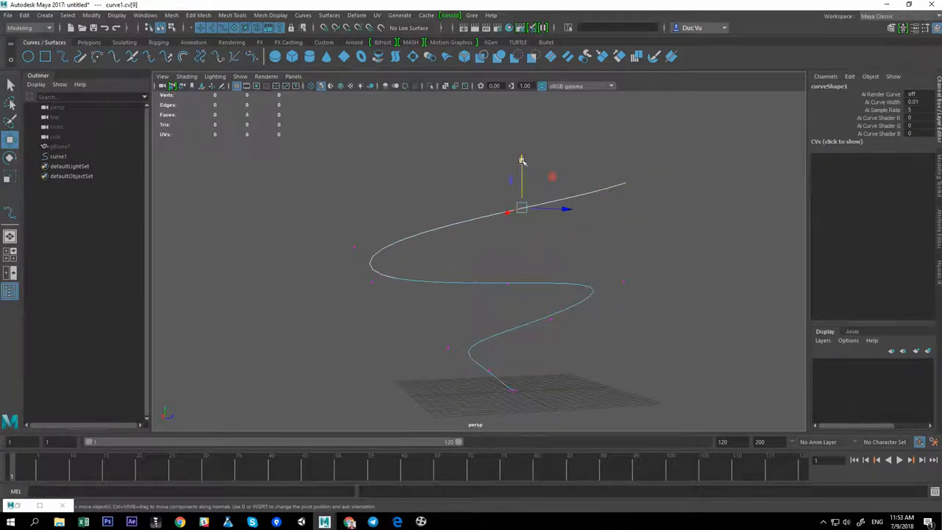
pyautogui.moveTo(521, 160); pyautogui.dragTo(522, 152)
pyautogui.moveTo(580, 166); pyautogui.dragTo(605, 208)
pyautogui.moveTo(606, 167); pyautogui.dragTo(605, 163)
pyautogui.keyDown('alt'); pyautogui.moveTo(566, 219); pyautogui.dragTo(508, 229); pyautogui.keyUp('alt')
pyautogui.keyDown('alt'); pyautogui.moveTo(509, 228); pyautogui.dragTo(504, 203, button='middle'); pyautogui.keyUp('alt')
pyautogui.keyDown('alt'); pyautogui.moveTo(576, 249); pyautogui.dragTo(605, 260); pyautogui.keyUp('alt')
pyautogui.moveTo(586, 209); pyautogui.dragTo(638, 303)
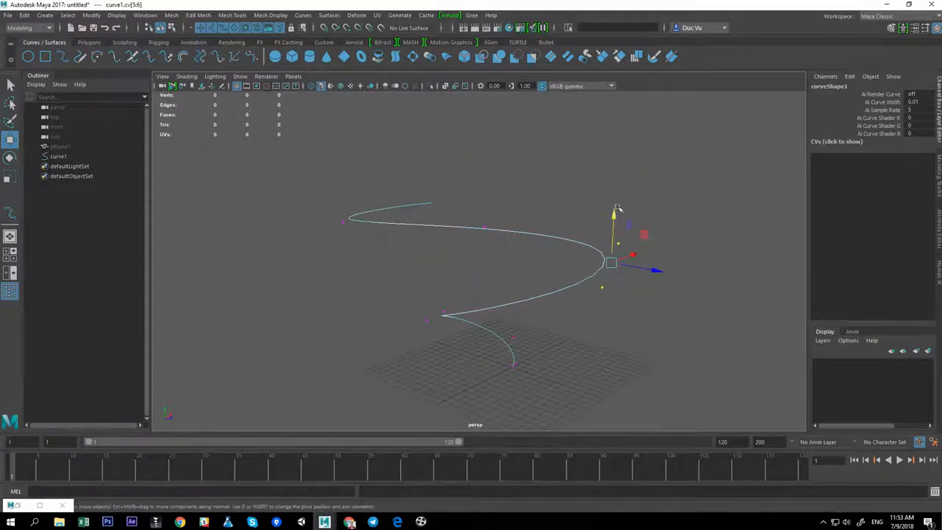
pyautogui.moveTo(617, 209); pyautogui.dragTo(611, 305)
pyautogui.moveTo(551, 287)
pyautogui.keyDown('alt'); pyautogui.mouseDown()
pyautogui.moveTo(570, 272)
pyautogui.moveTo(555, 274)
pyautogui.mouseUp(); pyautogui.keyUp('alt')
pyautogui.moveTo(455, 190); pyautogui.dragTo(460, 201)
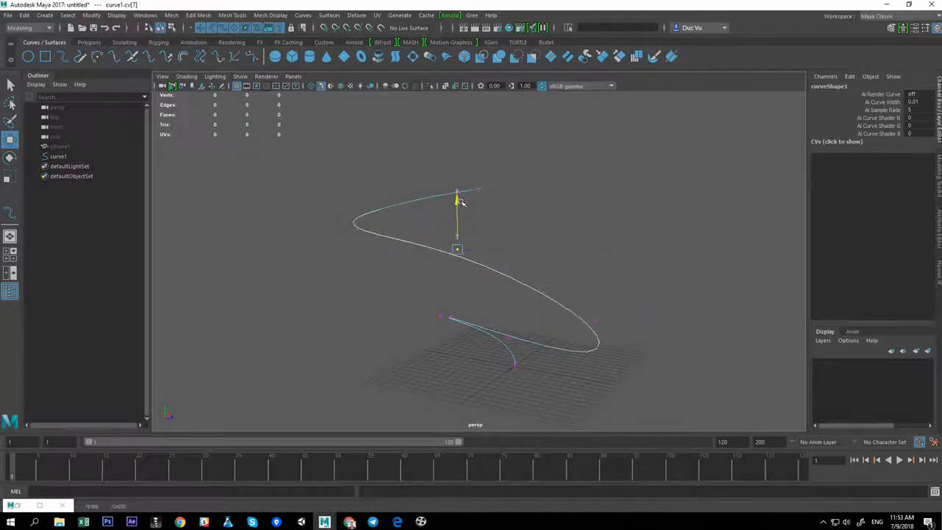
# Move the inner control vertices downward and outward to shape the bottom coil of the helix
pyautogui.keyDown('alt'); pyautogui.moveTo(543, 259); pyautogui.dragTo(471, 275); pyautogui.keyUp('alt')
pyautogui.moveTo(339, 229); pyautogui.dragTo(485, 297)
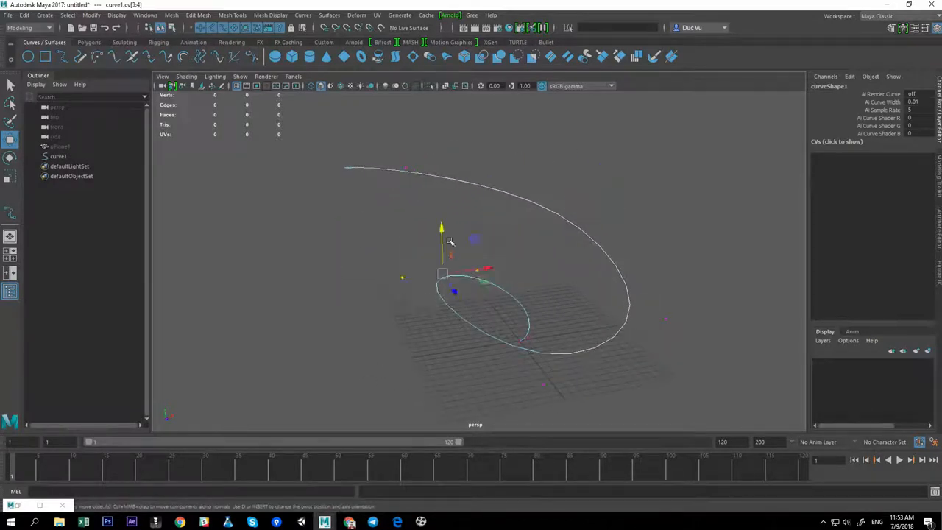
pyautogui.moveTo(441, 233); pyautogui.dragTo(429, 328)
pyautogui.keyDown('alt'); pyautogui.moveTo(524, 346); pyautogui.dragTo(556, 296); pyautogui.keyUp('alt')
pyautogui.keyDown('alt'); pyautogui.moveTo(457, 370); pyautogui.dragTo(480, 369); pyautogui.keyUp('alt')
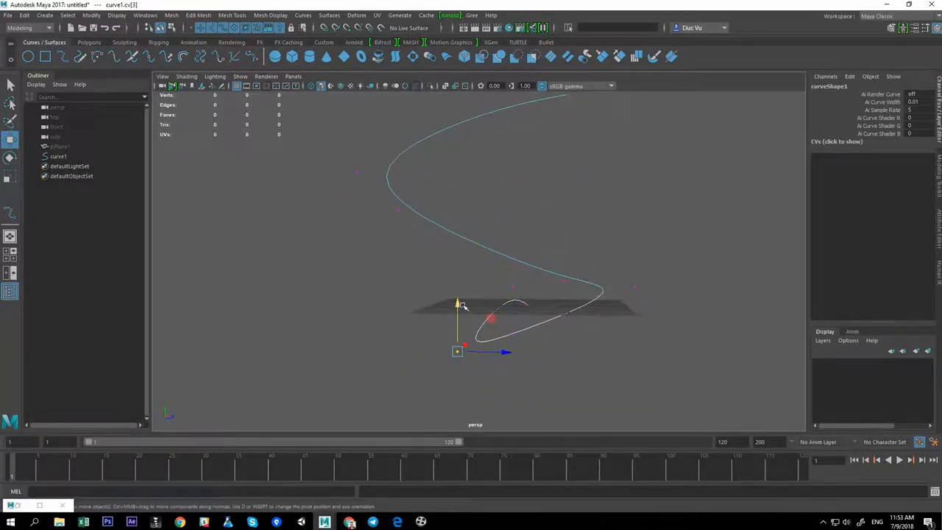
pyautogui.moveTo(459, 304); pyautogui.dragTo(489, 303)
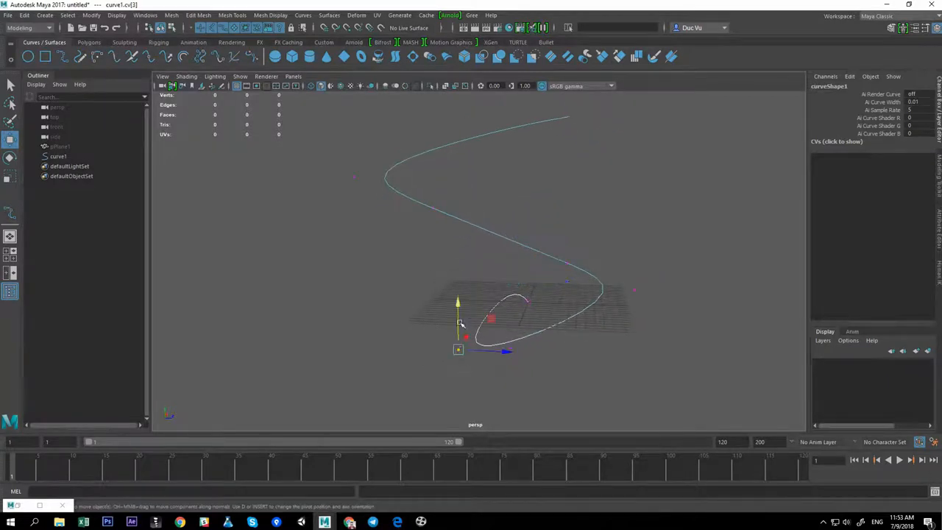
pyautogui.keyDown('alt'); pyautogui.moveTo(465, 252); pyautogui.dragTo(514, 236); pyautogui.keyUp('alt')
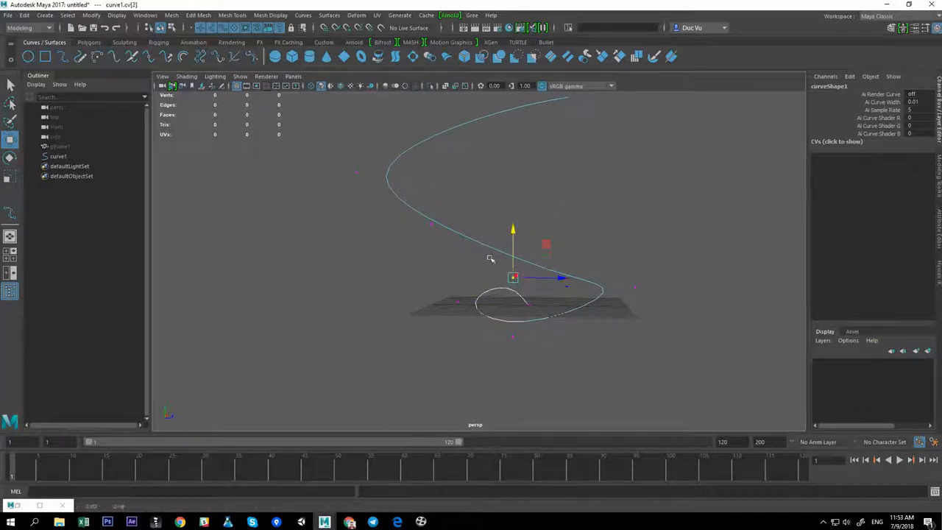
pyautogui.moveTo(440, 283); pyautogui.dragTo(471, 313)
pyautogui.moveTo(457, 254); pyautogui.dragTo(457, 252)
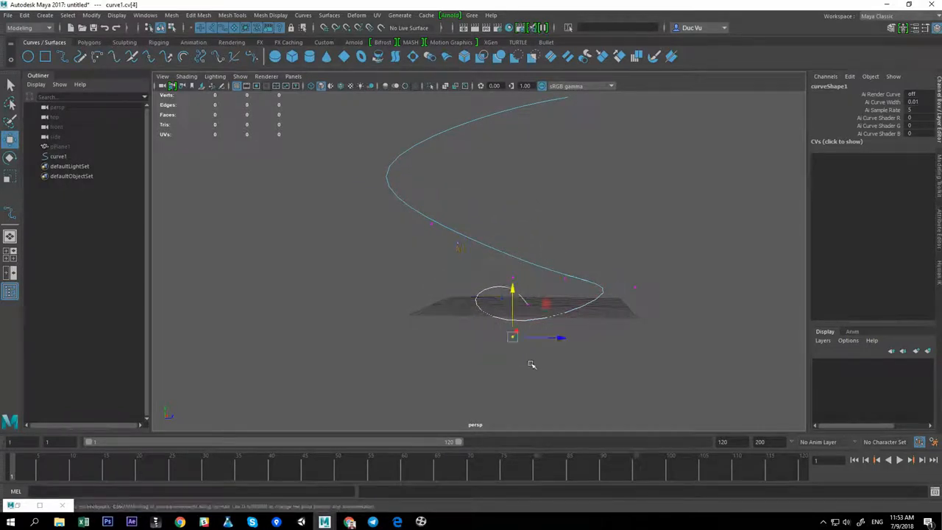
pyautogui.keyDown('shift'); pyautogui.moveTo(621, 272); pyautogui.dragTo(647, 312); pyautogui.keyUp('shift')
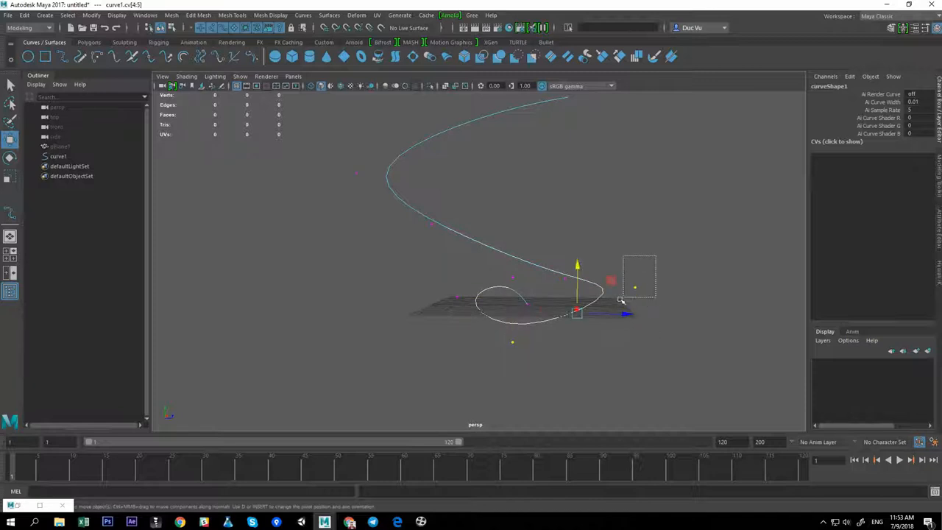
pyautogui.moveTo(641, 232); pyautogui.dragTo(627, 263)
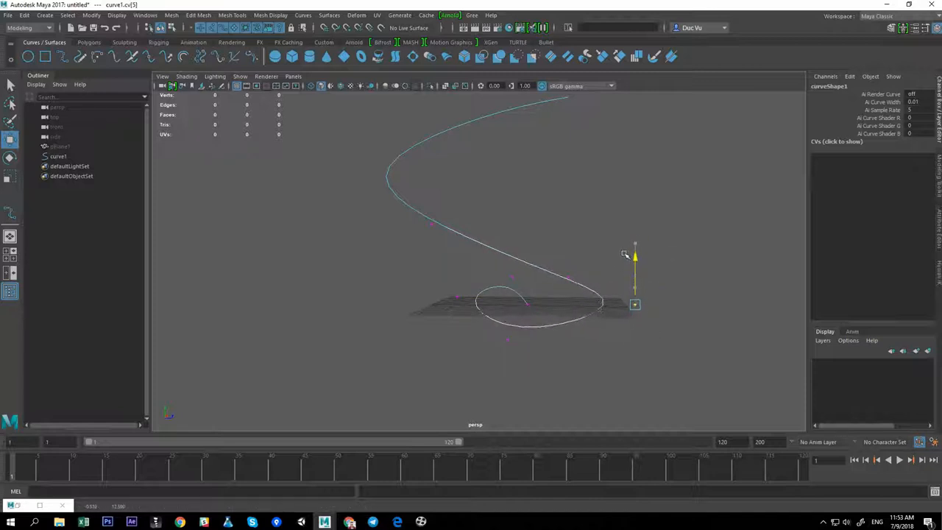
pyautogui.moveTo(503, 333); pyautogui.dragTo(520, 352)
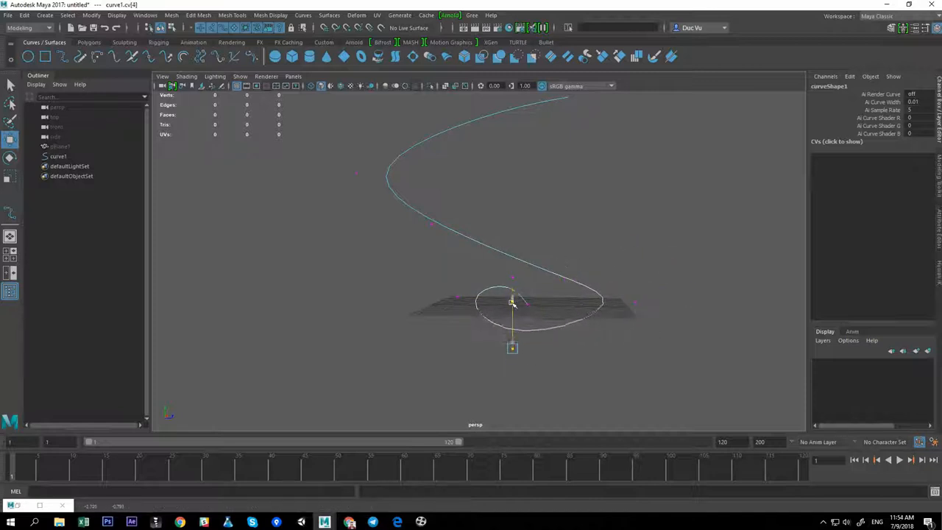
pyautogui.keyDown('alt'); pyautogui.moveTo(504, 321); pyautogui.dragTo(465, 368); pyautogui.keyUp('alt')
# Reposition the innermost control vertices to refine the helix's lower coil
pyautogui.press('space')
pyautogui.click(483, 356)
pyautogui.press('space')
pyautogui.moveTo(547, 320); pyautogui.dragTo(552, 303)
pyautogui.keyDown('alt'); pyautogui.moveTo(551, 303); pyautogui.dragTo(608, 299); pyautogui.keyUp('alt')
pyautogui.click(692, 310)
pyautogui.keyDown('alt'); pyautogui.moveTo(693, 310); pyautogui.dragTo(495, 325); pyautogui.keyUp('alt')
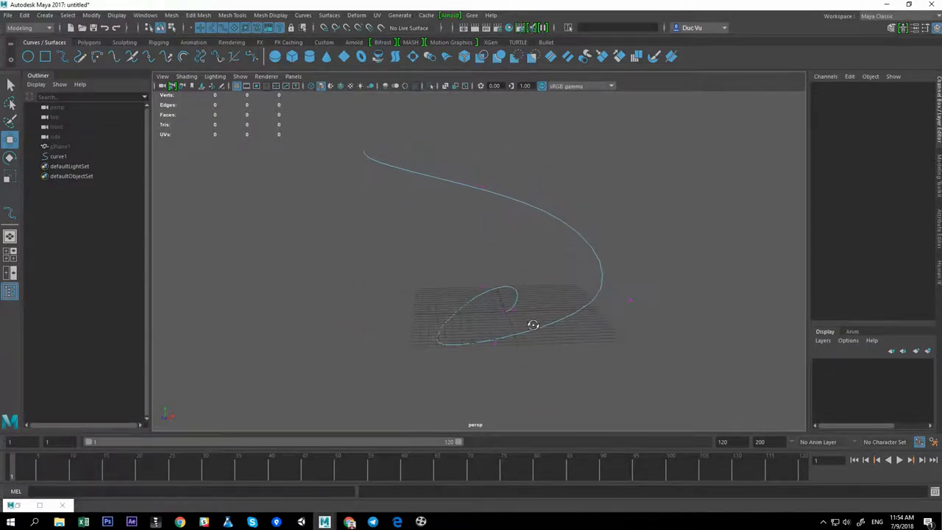
pyautogui.moveTo(534, 295); pyautogui.dragTo(487, 292)
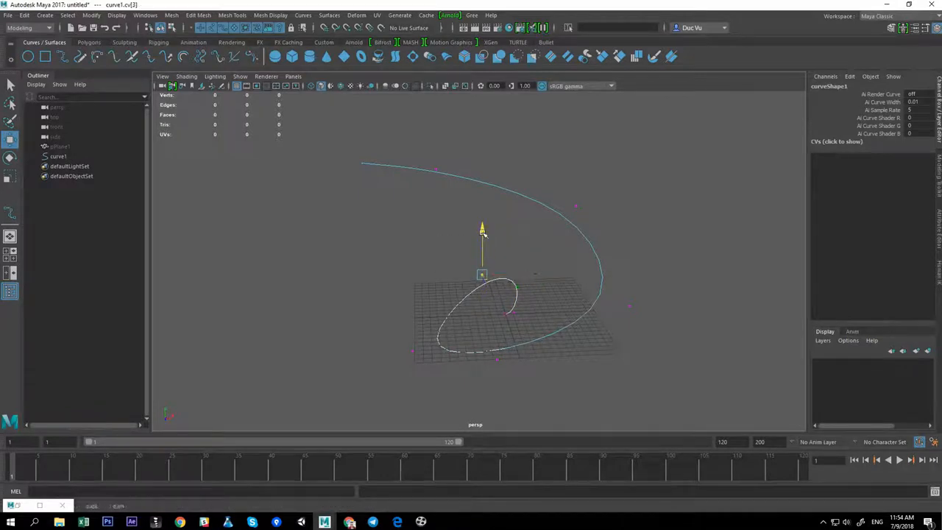
pyautogui.moveTo(526, 229); pyautogui.dragTo(526, 229)
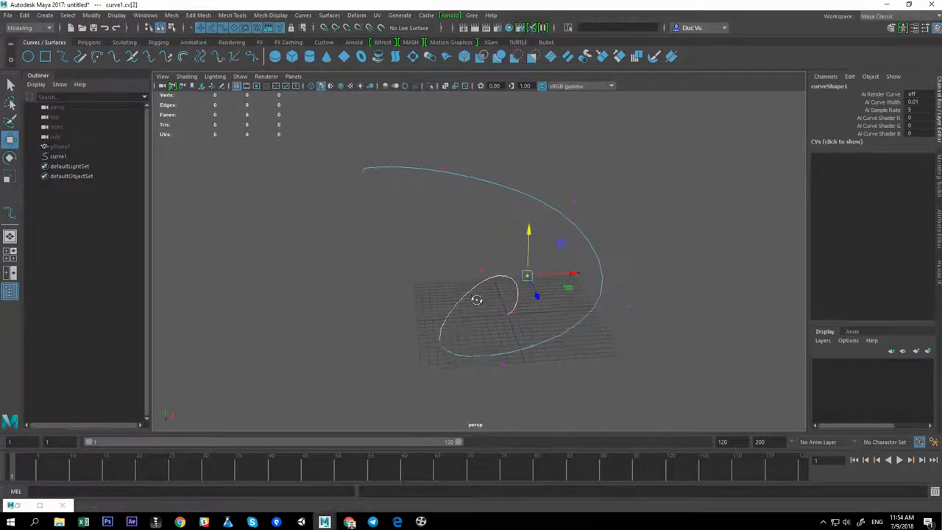
pyautogui.keyDown('alt'); pyautogui.moveTo(476, 300); pyautogui.dragTo(394, 327); pyautogui.keyUp('alt')
pyautogui.moveTo(462, 347); pyautogui.dragTo(444, 347)
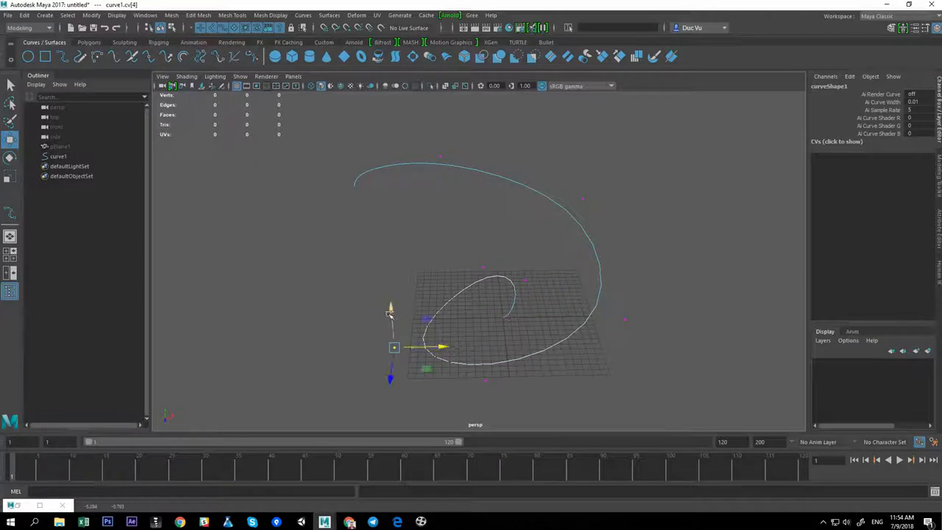
pyautogui.keyDown('alt'); pyautogui.moveTo(390, 313); pyautogui.dragTo(455, 316); pyautogui.keyUp('alt')
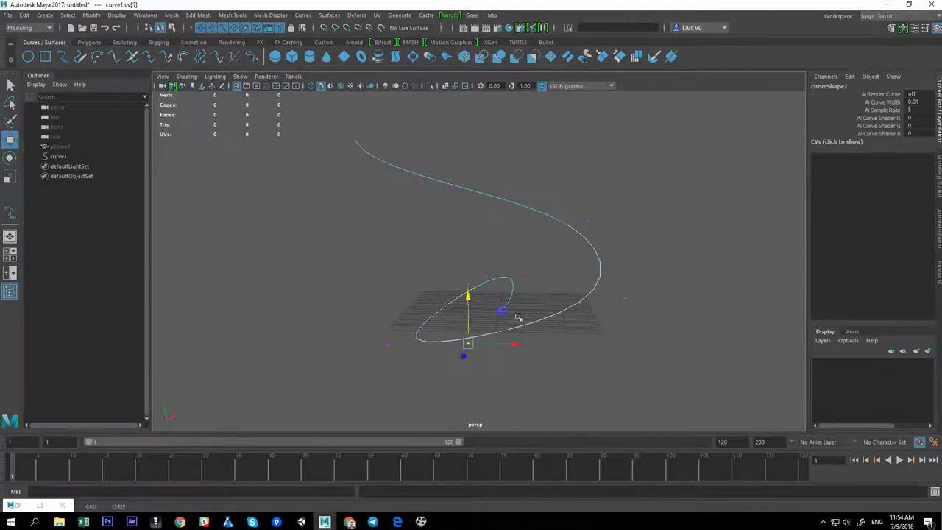
# Drag the remaining lower control vertices to finish shaping the helix's bottom coil
pyautogui.moveTo(518, 317)
pyautogui.keyDown('alt'); pyautogui.mouseDown()
pyautogui.moveTo(572, 309)
pyautogui.moveTo(490, 315)
pyautogui.moveTo(514, 331)
pyautogui.mouseUp(); pyautogui.keyUp('alt')
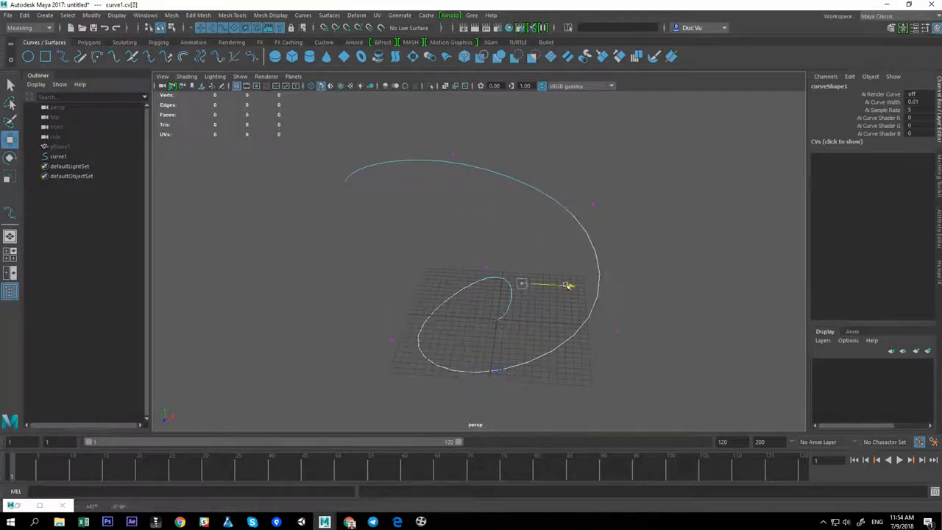
pyautogui.keyDown('alt'); pyautogui.moveTo(576, 286); pyautogui.dragTo(529, 304); pyautogui.keyUp('alt')
pyautogui.keyDown('alt'); pyautogui.moveTo(528, 304); pyautogui.dragTo(527, 333, button='middle'); pyautogui.keyUp('alt')
pyautogui.click(582, 277)
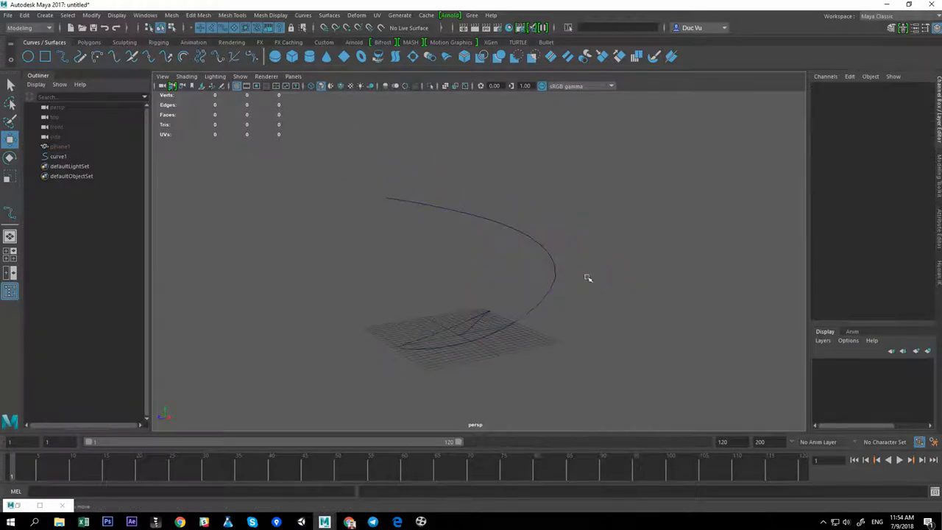
# Create a new polygon plane
pyautogui.keyDown('alt'); pyautogui.moveTo(587, 278); pyautogui.dragTo(473, 321); pyautogui.keyUp('alt')
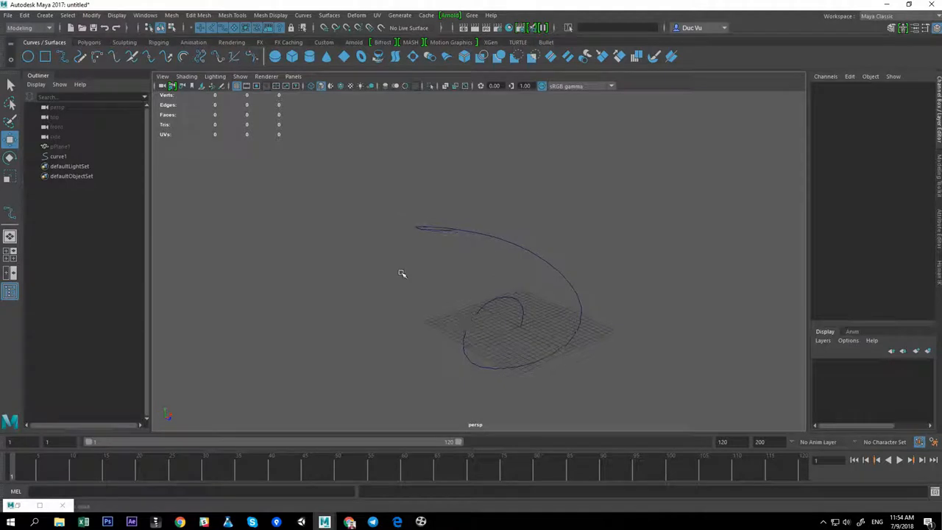
pyautogui.click(90, 42)
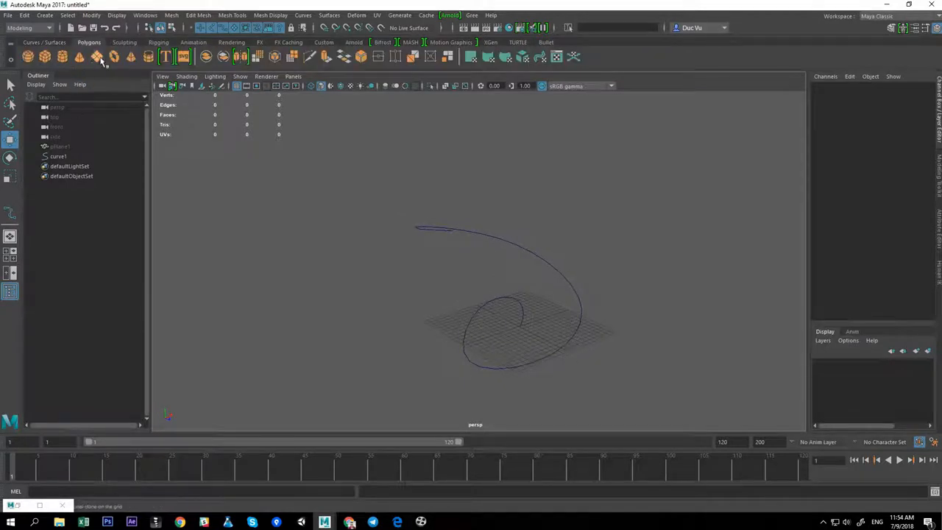
pyautogui.click(98, 58)
# Unhide the earlier ribbon plane pPlane1 to compare it with the new curve
pyautogui.keyDown('alt'); pyautogui.moveTo(563, 297); pyautogui.dragTo(542, 253, button='middle'); pyautogui.keyUp('alt')
pyautogui.keyDown('alt'); pyautogui.moveTo(542, 253); pyautogui.dragTo(591, 320, button='right'); pyautogui.keyUp('alt')
pyautogui.keyDown('alt'); pyautogui.moveTo(591, 319); pyautogui.dragTo(574, 336); pyautogui.keyUp('alt')
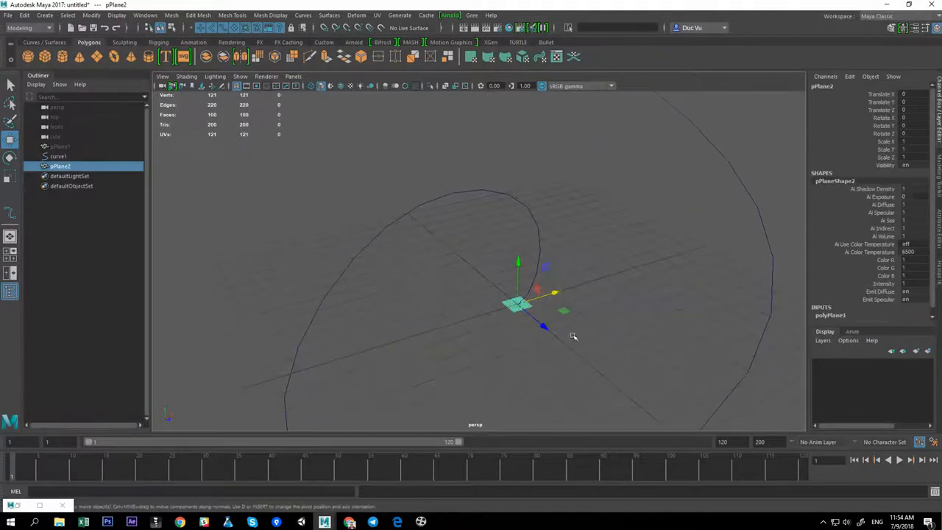
pyautogui.click(62, 147)
pyautogui.hotkey('shift', 'h')
pyautogui.keyDown('alt'); pyautogui.moveTo(608, 287); pyautogui.dragTo(570, 290); pyautogui.keyUp('alt')
pyautogui.keyDown('alt'); pyautogui.moveTo(570, 290); pyautogui.dragTo(493, 275, button='right'); pyautogui.keyUp('alt')
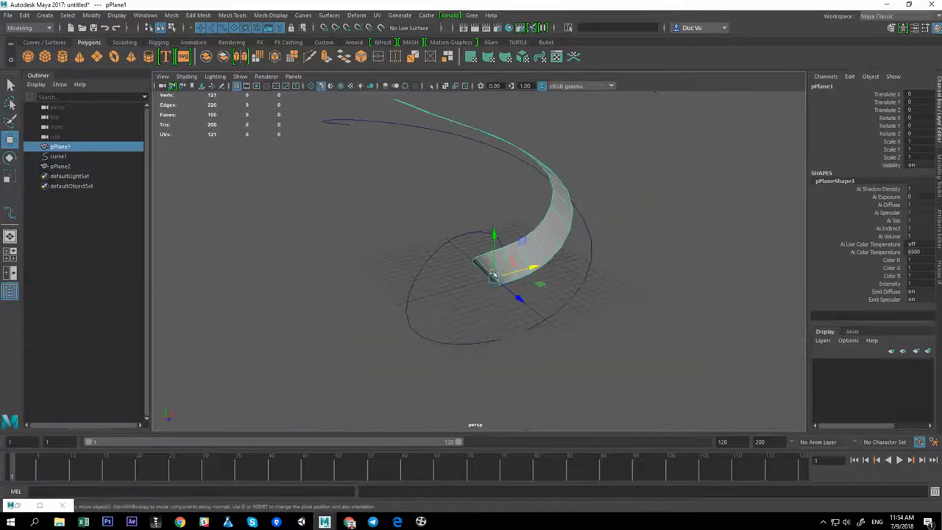
pyautogui.moveTo(493, 275)
pyautogui.keyDown('alt'); pyautogui.mouseDown()
pyautogui.moveTo(605, 266)
pyautogui.moveTo(508, 280)
pyautogui.moveTo(611, 296)
pyautogui.moveTo(486, 284)
pyautogui.mouseUp(); pyautogui.keyUp('alt')
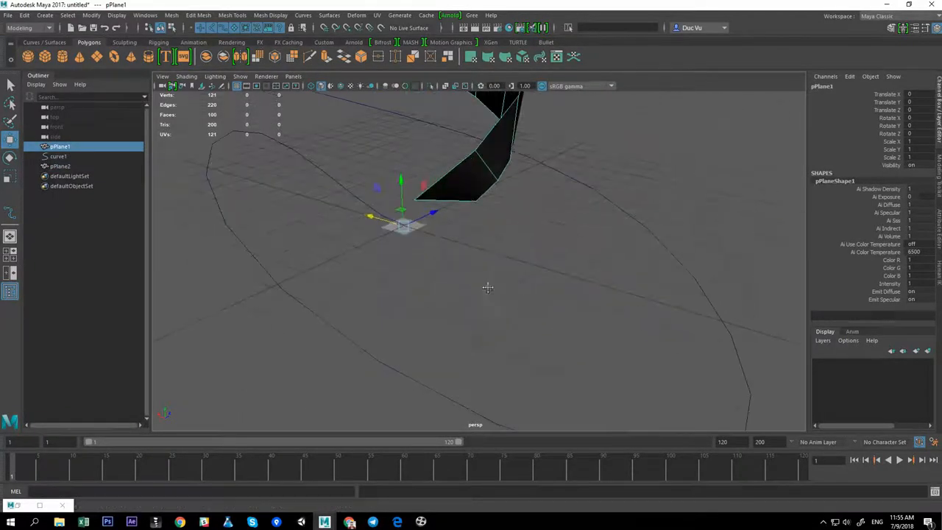
# Set the new plane's subdivisions width and height to 1 and scale the plane down
pyautogui.click(62, 167)
pyautogui.scroll(-3, 850, 305)
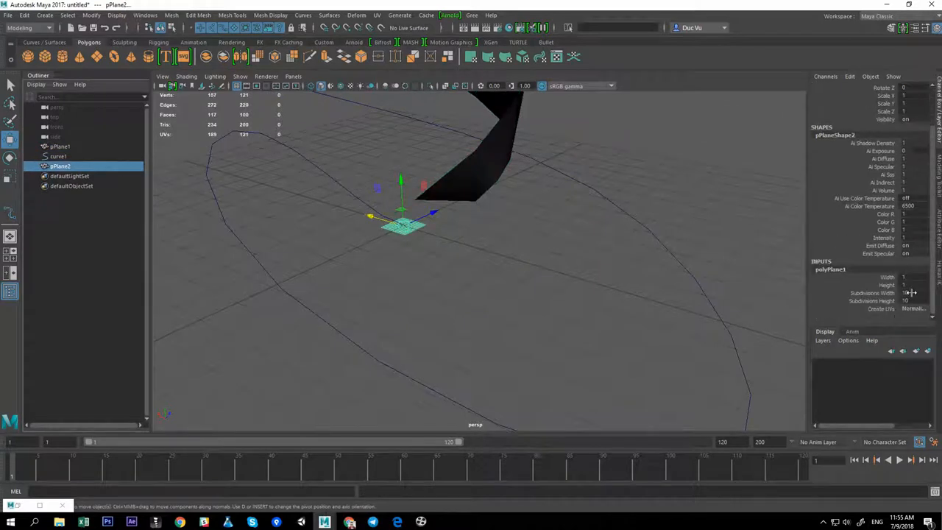
pyautogui.keyDown('alt'); pyautogui.moveTo(445, 275); pyautogui.dragTo(401, 333); pyautogui.keyUp('alt')
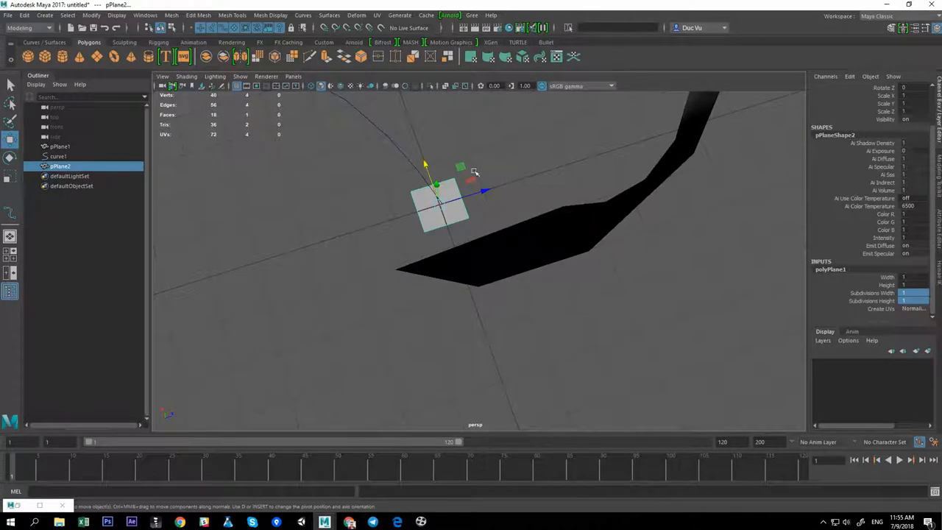
pyautogui.moveTo(427, 165); pyautogui.dragTo(433, 182)
pyautogui.press('r')
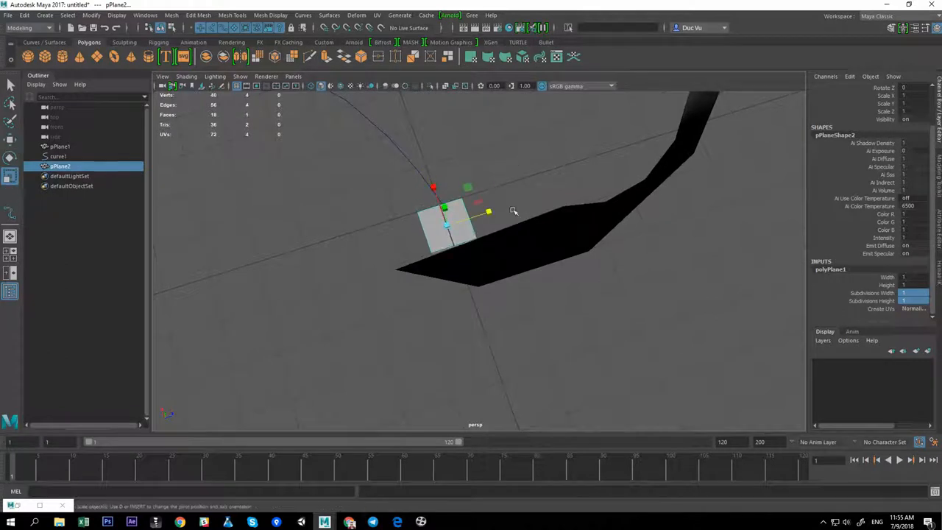
pyautogui.moveTo(489, 212); pyautogui.dragTo(468, 207)
# Move the small plane to the start of the helix curve and select one of its edges
pyautogui.press('w')
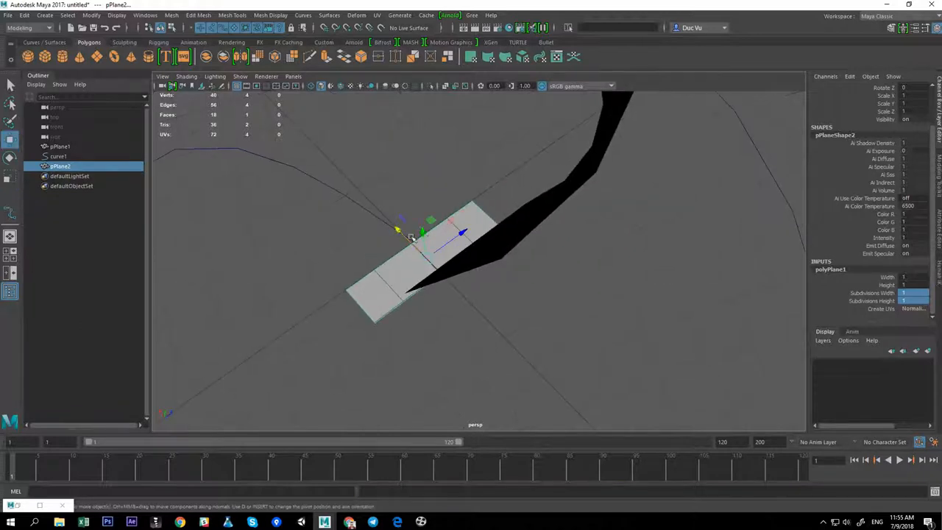
pyautogui.keyDown('alt'); pyautogui.moveTo(409, 236); pyautogui.dragTo(409, 204, button='middle'); pyautogui.keyUp('alt')
pyautogui.moveTo(389, 238); pyautogui.dragTo(382, 212, button='right')
pyautogui.click(384, 229)
pyautogui.keyDown('alt'); pyautogui.moveTo(340, 235); pyautogui.dragTo(361, 222); pyautogui.keyUp('alt')
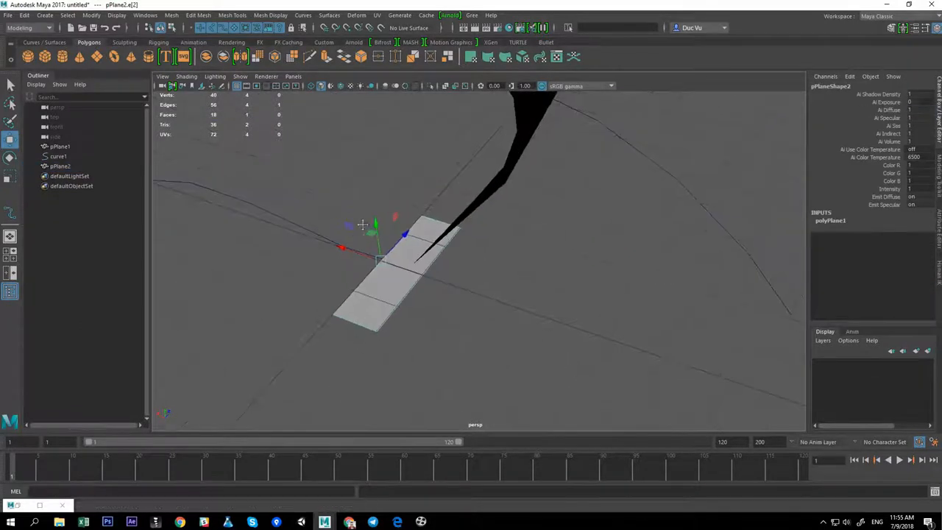
pyautogui.keyDown('alt'); pyautogui.moveTo(362, 221); pyautogui.dragTo(339, 232, button='right'); pyautogui.keyUp('alt')
pyautogui.keyDown('alt'); pyautogui.moveTo(338, 232); pyautogui.dragTo(391, 206, button='middle'); pyautogui.keyUp('alt')
pyautogui.keyDown('shift'); pyautogui.moveTo(400, 174); pyautogui.dragTo(404, 222); pyautogui.keyUp('shift')
pyautogui.keyDown('alt'); pyautogui.moveTo(404, 222); pyautogui.dragTo(357, 246, button='right'); pyautogui.keyUp('alt')
# Add the helix curve to the selection and extrude the edge along it with 35 divisions
pyautogui.keyDown('alt'); pyautogui.moveTo(554, 255); pyautogui.dragTo(494, 265, button='right'); pyautogui.keyUp('alt')
pyautogui.keyDown('alt'); pyautogui.moveTo(493, 265); pyautogui.dragTo(456, 289, button='middle'); pyautogui.keyUp('alt')
pyautogui.keyDown('alt'); pyautogui.moveTo(482, 284); pyautogui.dragTo(495, 279); pyautogui.keyUp('alt')
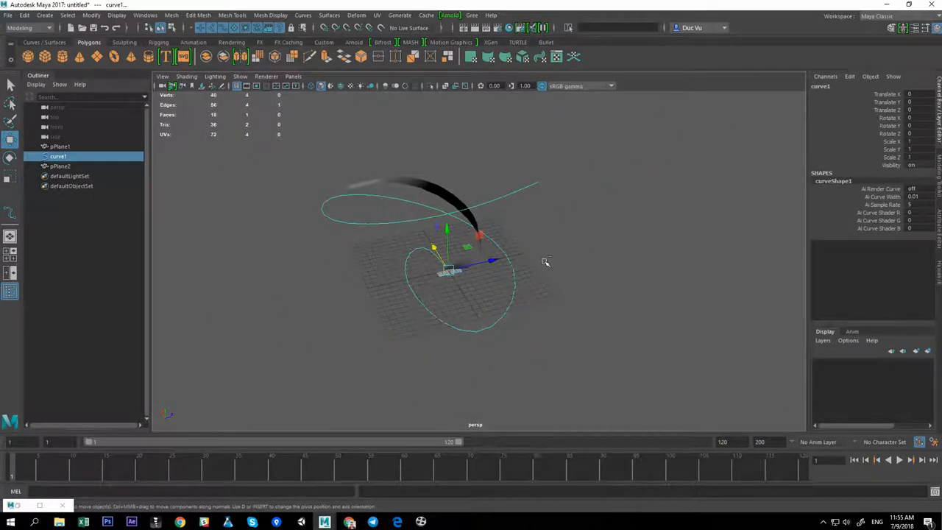
pyautogui.hotkey('ctrl', 'e')
pyautogui.moveTo(654, 296); pyautogui.dragTo(811, 306)
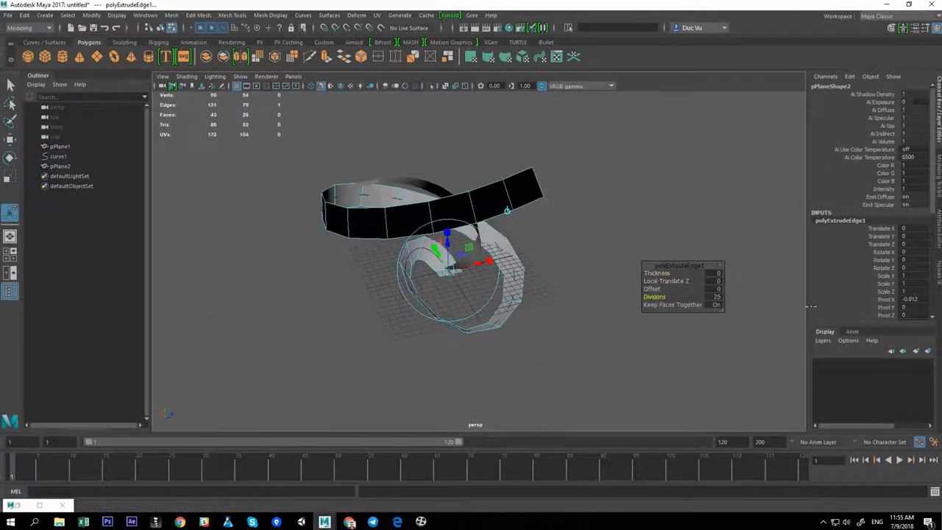
pyautogui.keyDown('alt'); pyautogui.moveTo(495, 299); pyautogui.dragTo(368, 284); pyautogui.keyUp('alt')
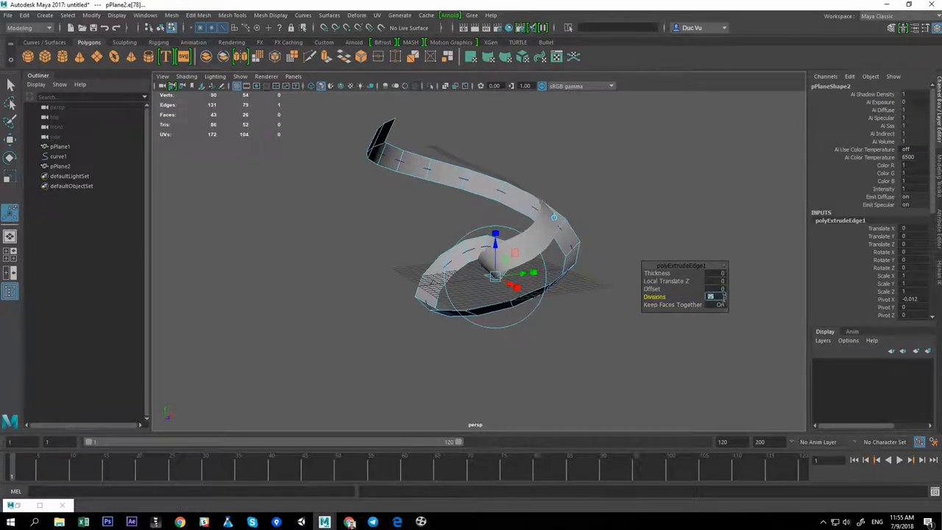
pyautogui.press('Return')
pyautogui.keyDown('alt'); pyautogui.moveTo(627, 283); pyautogui.dragTo(677, 292); pyautogui.keyUp('alt')
pyautogui.keyDown('alt'); pyautogui.moveTo(600, 237); pyautogui.dragTo(588, 237, button='middle'); pyautogui.keyUp('alt')
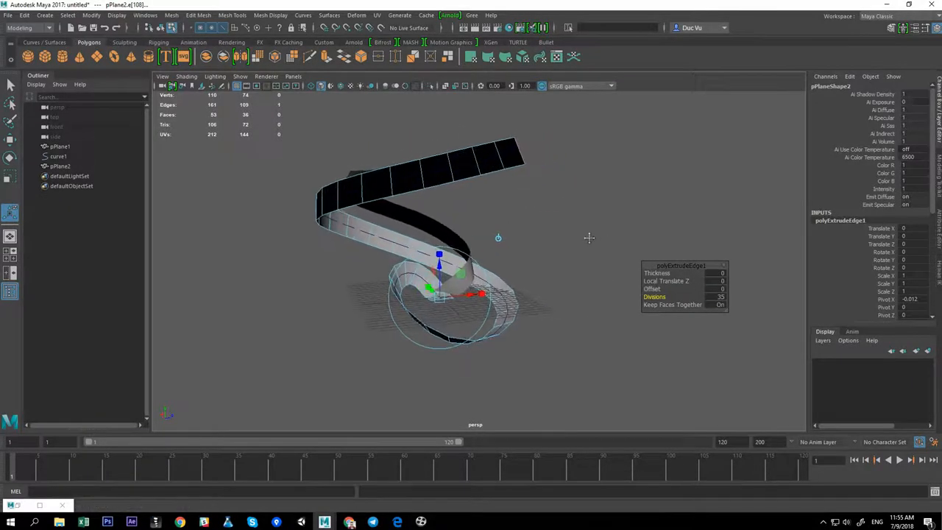
# Open the polyExtrudeEdge1 attributes and set the extrusion's Twist to 4.675
pyautogui.press('w')
pyautogui.keyDown('alt'); pyautogui.moveTo(610, 253); pyautogui.dragTo(602, 258); pyautogui.keyUp('alt')
pyautogui.scroll(-8, 869, 297)
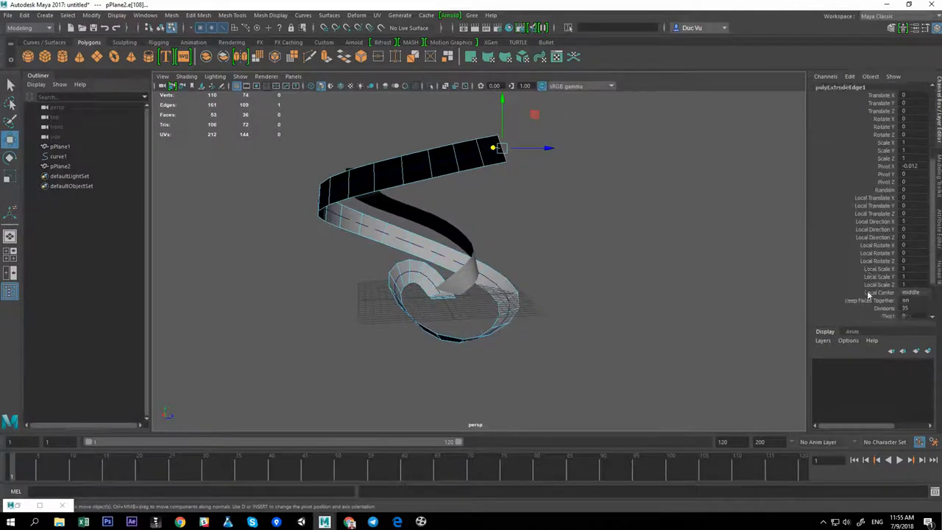
pyautogui.click(840, 310)
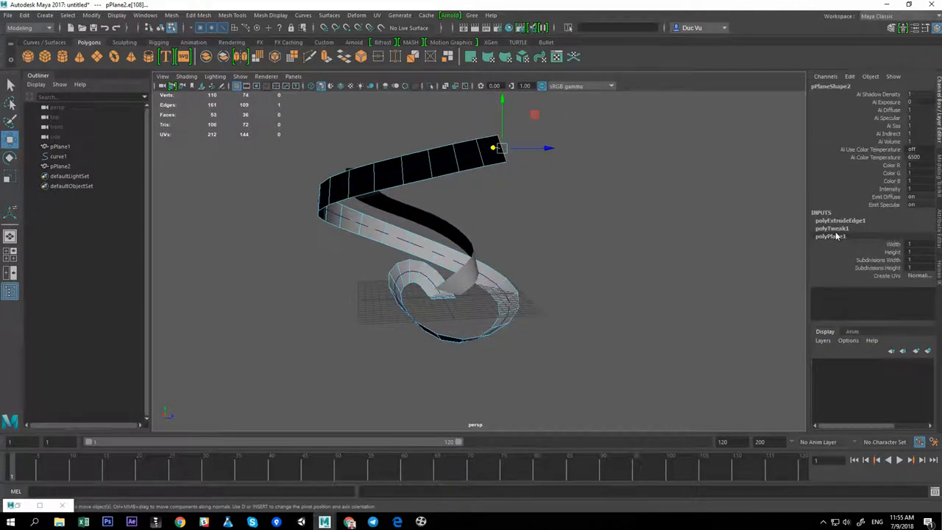
pyautogui.click(856, 220)
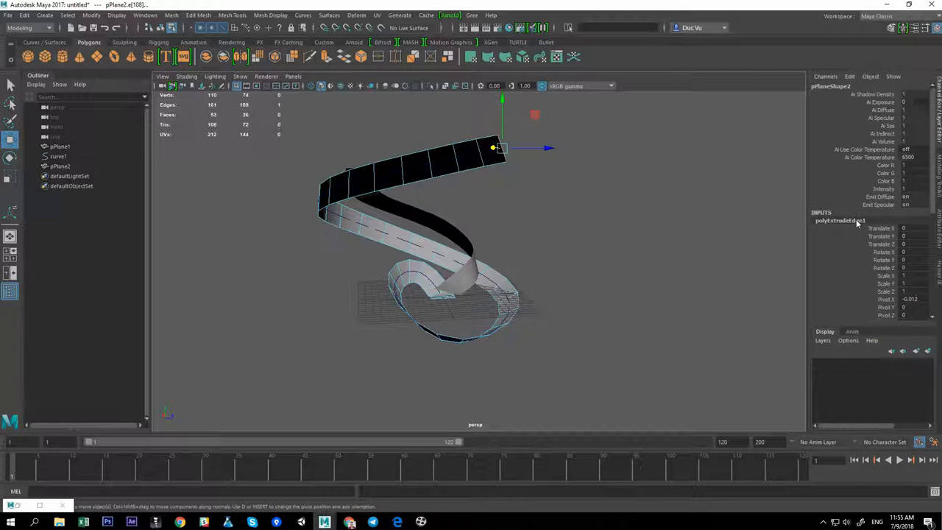
pyautogui.scroll(-4, 856, 220)
pyautogui.scroll(-3, 855, 220)
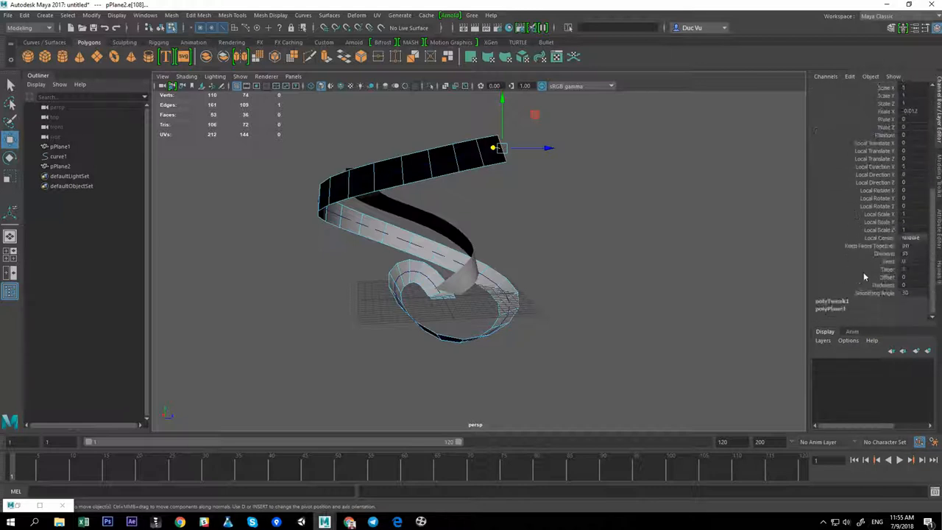
pyautogui.click(889, 262)
pyautogui.moveTo(718, 263); pyautogui.dragTo(804, 261, button='middle')
pyautogui.keyDown('alt'); pyautogui.moveTo(709, 257); pyautogui.dragTo(683, 260); pyautogui.keyUp('alt')
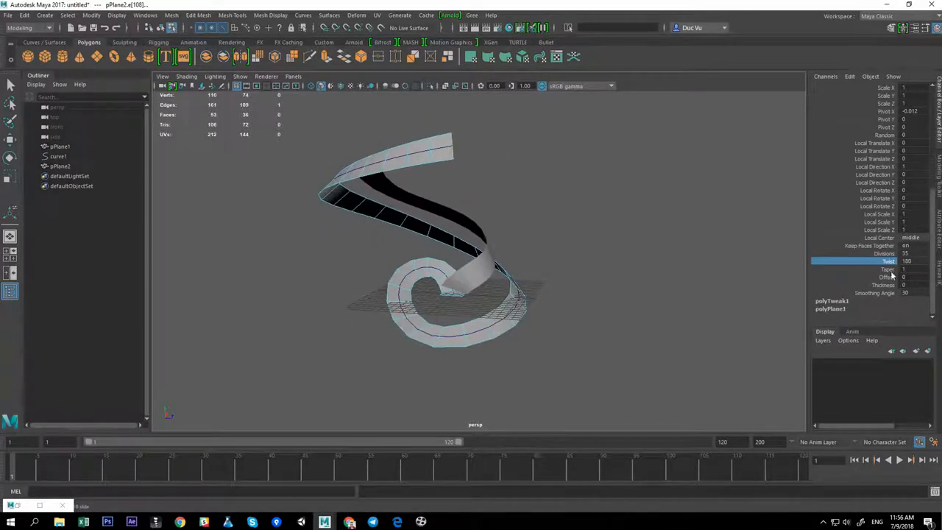
pyautogui.moveTo(717, 239); pyautogui.dragTo(639, 262, button='middle')
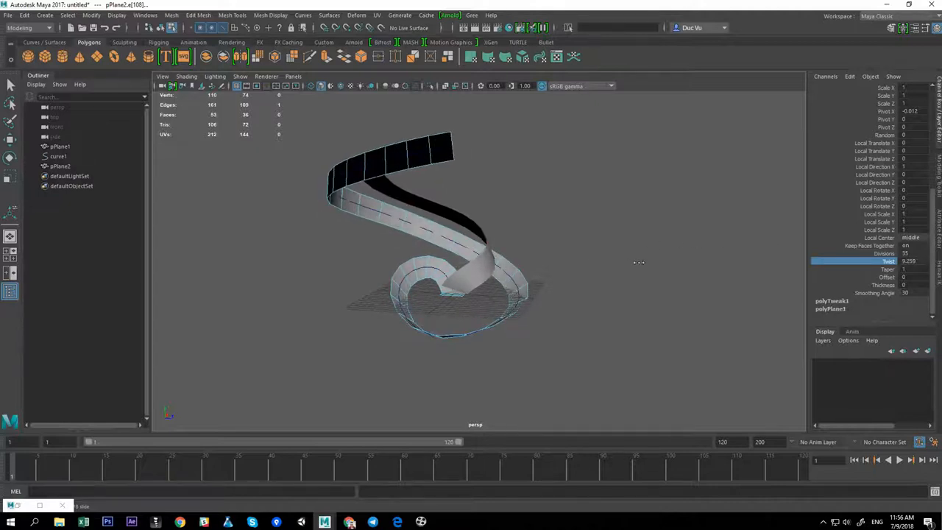
pyautogui.keyDown('alt'); pyautogui.moveTo(638, 262); pyautogui.dragTo(590, 275); pyautogui.keyUp('alt')
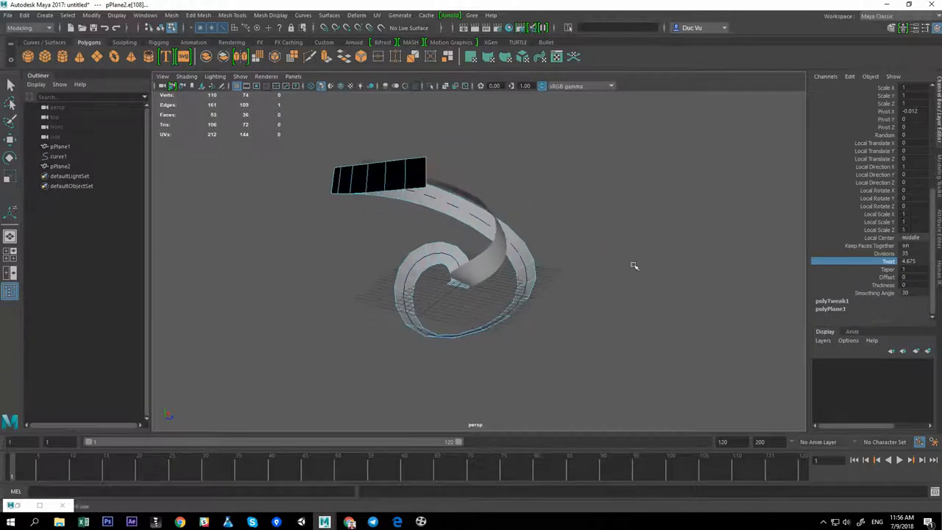
# Set the extrusion's Taper to 1.9
pyautogui.click(872, 271)
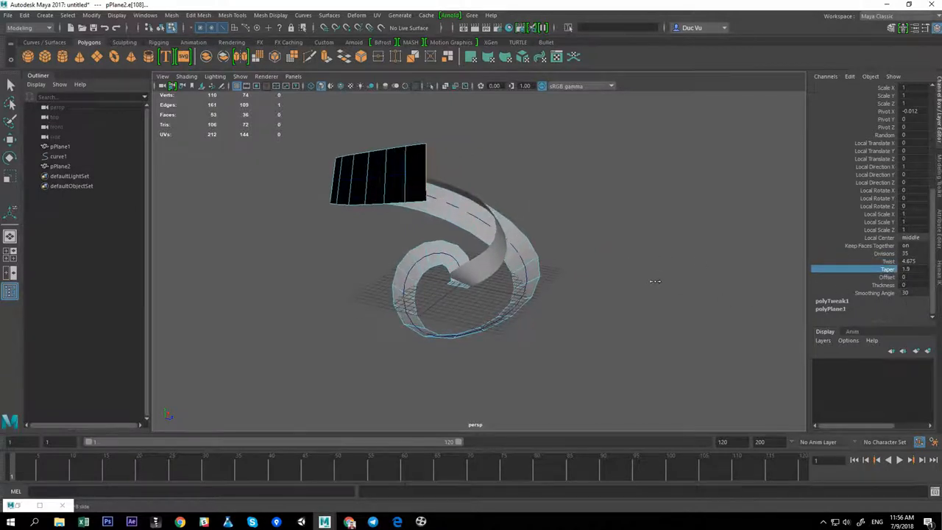
pyautogui.moveTo(636, 276)
pyautogui.mouseDown(button='middle')
pyautogui.moveTo(613, 288)
pyautogui.moveTo(640, 277)
pyautogui.mouseUp(button='middle')
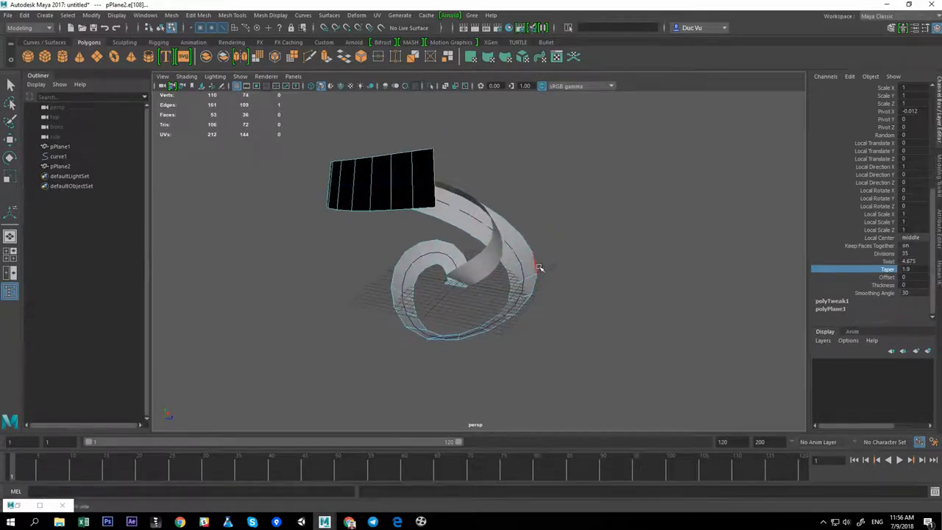
# Select the ribbon pPlane2, freeze its transformations and delete its history
pyautogui.moveTo(539, 267); pyautogui.dragTo(561, 220, button='right')
pyautogui.click(560, 220)
pyautogui.click(535, 265)
pyautogui.press('w')
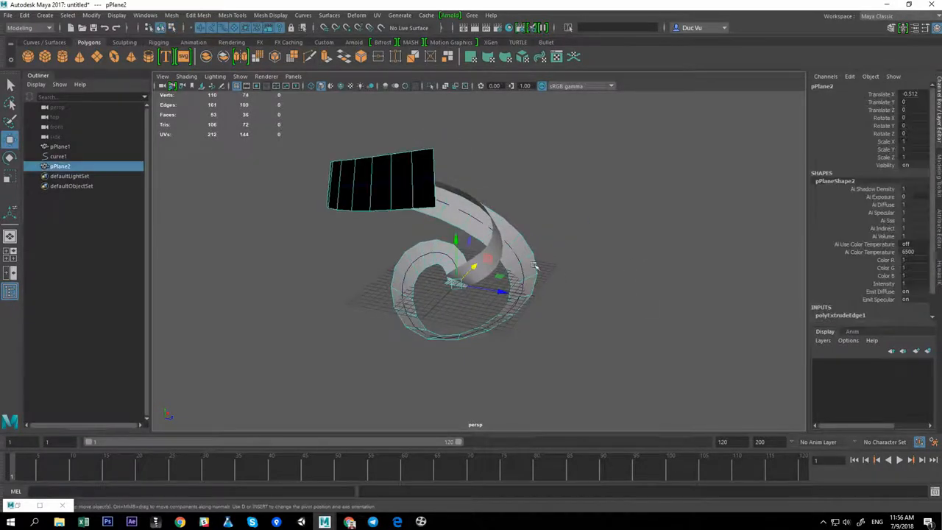
pyautogui.click(324, 42)
pyautogui.click(45, 59)
pyautogui.click(79, 58)
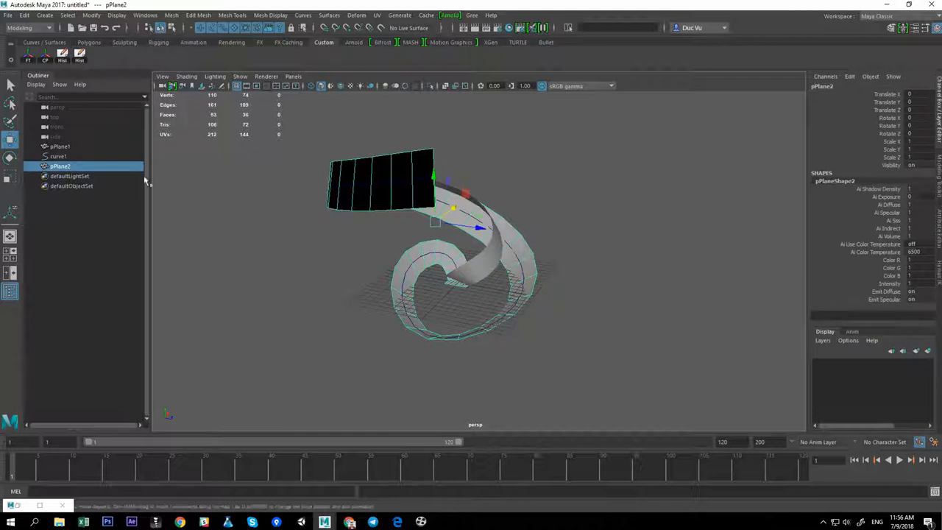
# Delete the helix curve curve1
pyautogui.click(59, 157)
pyautogui.press('Delete')
# Delete the original small plane face at the start of the ribbon
pyautogui.keyDown('alt'); pyautogui.moveTo(486, 253); pyautogui.dragTo(290, 223); pyautogui.keyUp('alt')
pyautogui.scroll(4, 296, 216)
pyautogui.click(297, 216)
pyautogui.keyDown('alt'); pyautogui.moveTo(344, 259); pyautogui.dragTo(362, 229, button='middle'); pyautogui.keyUp('alt')
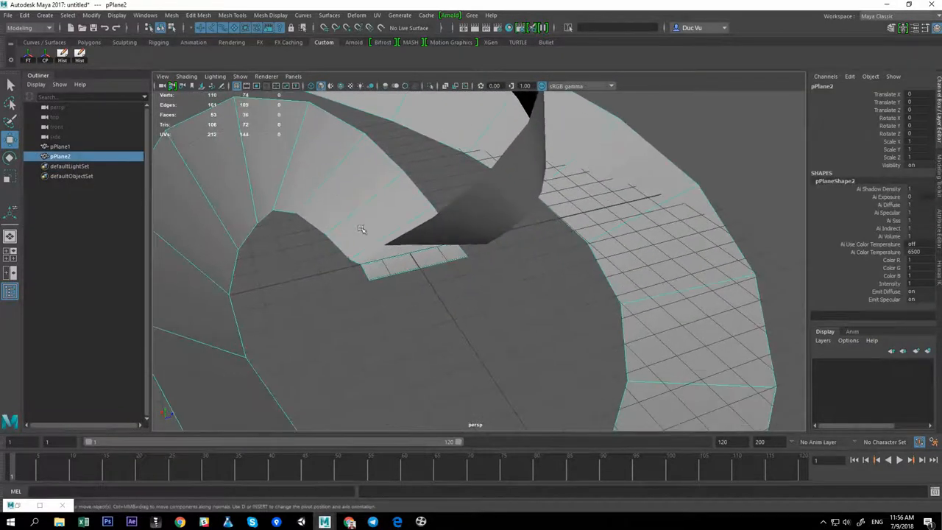
pyautogui.moveTo(360, 261); pyautogui.dragTo(365, 283, button='right')
pyautogui.click(385, 266)
pyautogui.keyDown('shift'); pyautogui.click(377, 251); pyautogui.keyUp('shift')
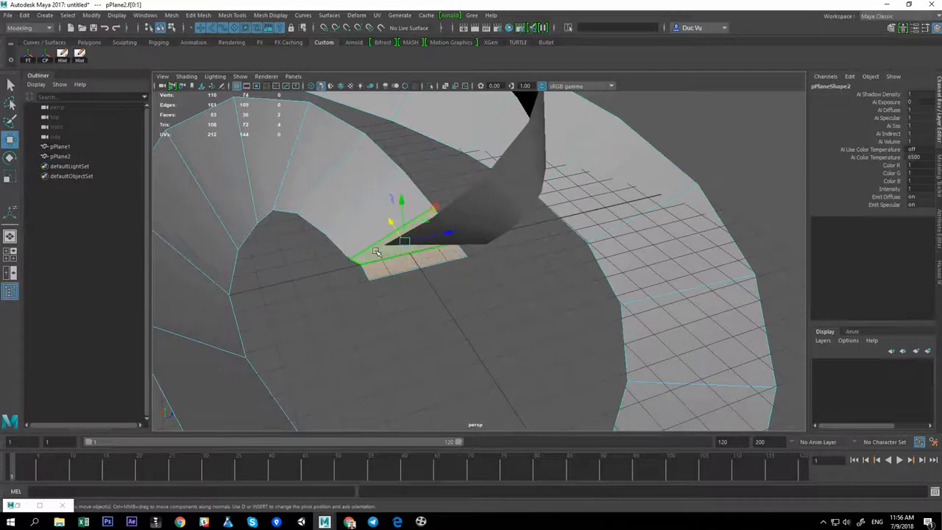
pyautogui.press('Delete')
# Reverse the normals of the ribbon pPlane2
pyautogui.moveTo(378, 208); pyautogui.dragTo(402, 158, button='right')
pyautogui.keyDown('alt'); pyautogui.moveTo(390, 165); pyautogui.dragTo(166, 214, button='right'); pyautogui.keyUp('alt')
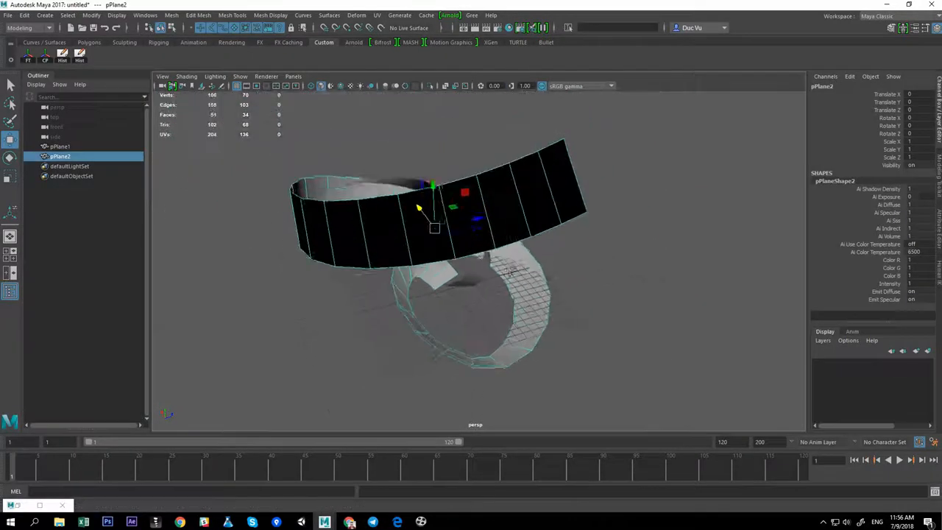
pyautogui.keyDown('alt'); pyautogui.moveTo(166, 213); pyautogui.dragTo(202, 210); pyautogui.keyUp('alt')
pyautogui.click(270, 15)
pyautogui.click(282, 62)
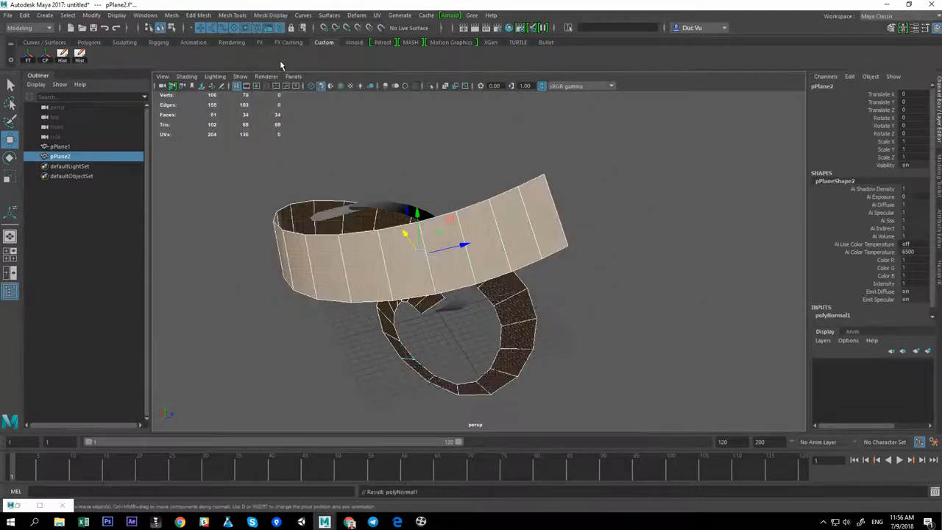
# Inspect the ribbon's faces and coils from closer views
pyautogui.keyDown('alt'); pyautogui.moveTo(539, 289); pyautogui.dragTo(555, 250); pyautogui.keyUp('alt')
pyautogui.click(555, 250)
pyautogui.keyDown('alt'); pyautogui.moveTo(577, 217); pyautogui.dragTo(464, 276); pyautogui.keyUp('alt')
pyautogui.click(518, 256)
pyautogui.keyDown('alt'); pyautogui.moveTo(464, 277); pyautogui.dragTo(511, 257, button='right'); pyautogui.keyUp('alt')
pyautogui.keyDown('alt'); pyautogui.moveTo(511, 257); pyautogui.dragTo(494, 286); pyautogui.keyUp('alt')
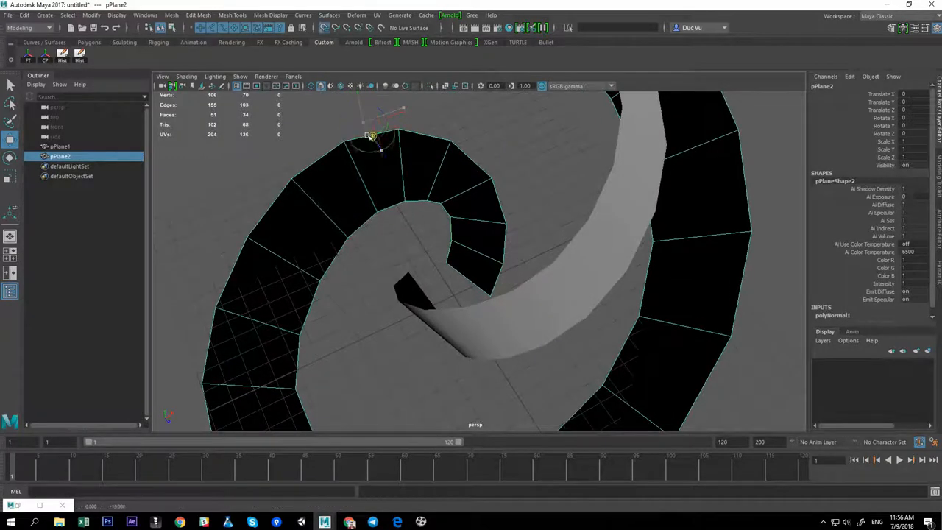
pyautogui.keyDown('alt'); pyautogui.moveTo(542, 297); pyautogui.dragTo(484, 289, button='right'); pyautogui.keyUp('alt')
pyautogui.keyDown('alt'); pyautogui.moveTo(484, 289); pyautogui.dragTo(508, 269); pyautogui.keyUp('alt')
pyautogui.press('e')
pyautogui.moveTo(462, 330); pyautogui.dragTo(403, 338)
pyautogui.click(495, 317)
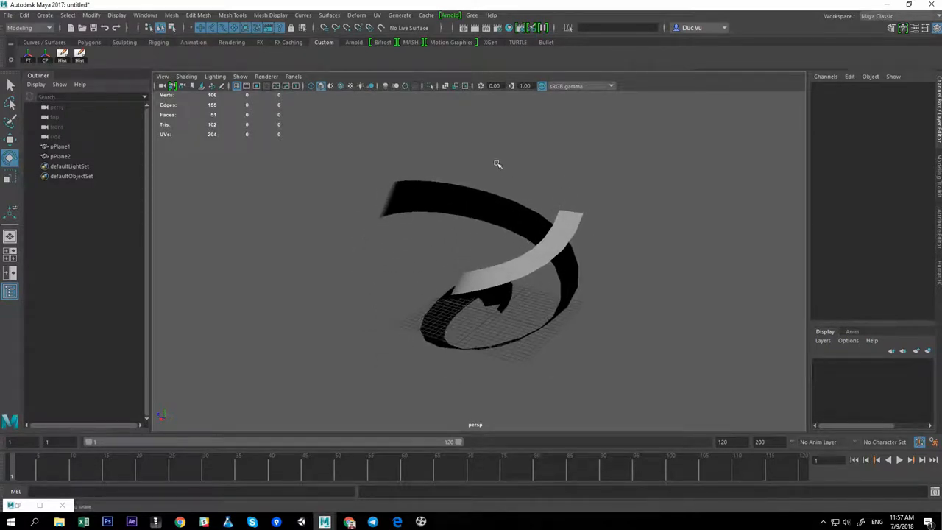
# Lay out the ribbon's UVs inside the 0–1 UV space in the UV Editor
pyautogui.moveTo(409, 308)
pyautogui.keyDown('alt'); pyautogui.mouseDown()
pyautogui.moveTo(414, 319)
pyautogui.moveTo(406, 312)
pyautogui.mouseUp(); pyautogui.keyUp('alt')
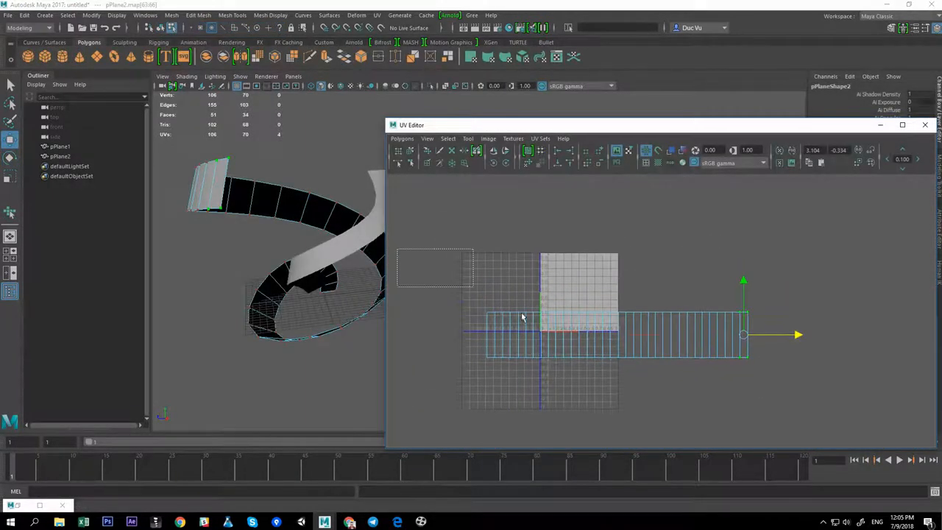
pyautogui.click(402, 138)
pyautogui.click(413, 231)
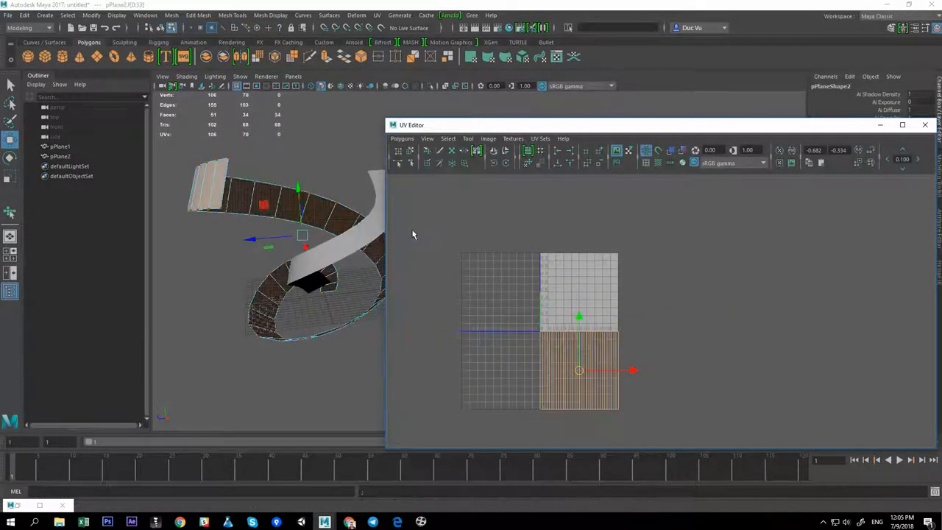
# Select all of pPlane2's UVs in the UV Editor and reposition them within the 0–1 space
pyautogui.keyDown('alt'); pyautogui.moveTo(554, 327); pyautogui.dragTo(546, 295, button='middle'); pyautogui.keyUp('alt')
pyautogui.keyDown('alt'); pyautogui.moveTo(546, 296); pyautogui.dragTo(652, 343, button='right'); pyautogui.keyUp('alt')
pyautogui.keyDown('alt'); pyautogui.moveTo(549, 314); pyautogui.dragTo(563, 337, button='middle'); pyautogui.keyUp('alt')
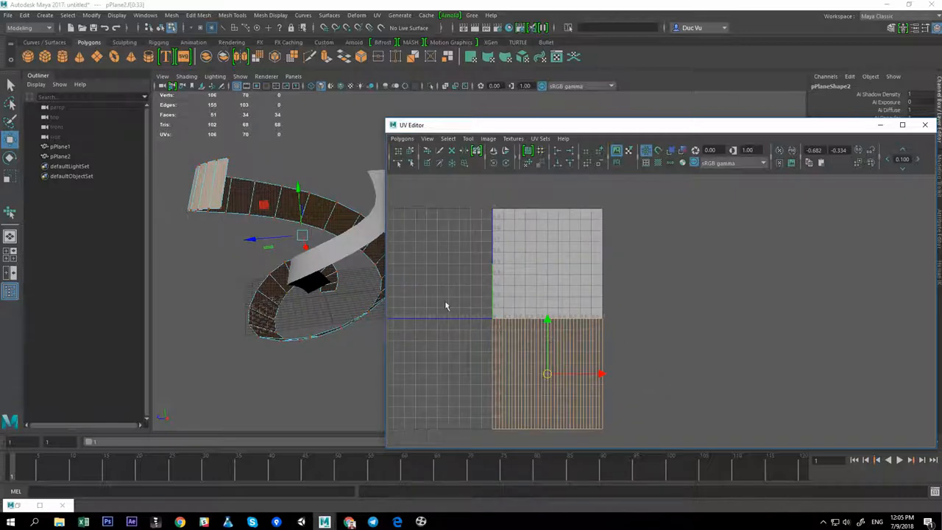
pyautogui.moveTo(283, 216); pyautogui.dragTo(306, 181, button='right')
pyautogui.click(284, 212)
pyautogui.keyDown('alt'); pyautogui.moveTo(569, 295); pyautogui.dragTo(568, 280, button='middle'); pyautogui.keyUp('alt')
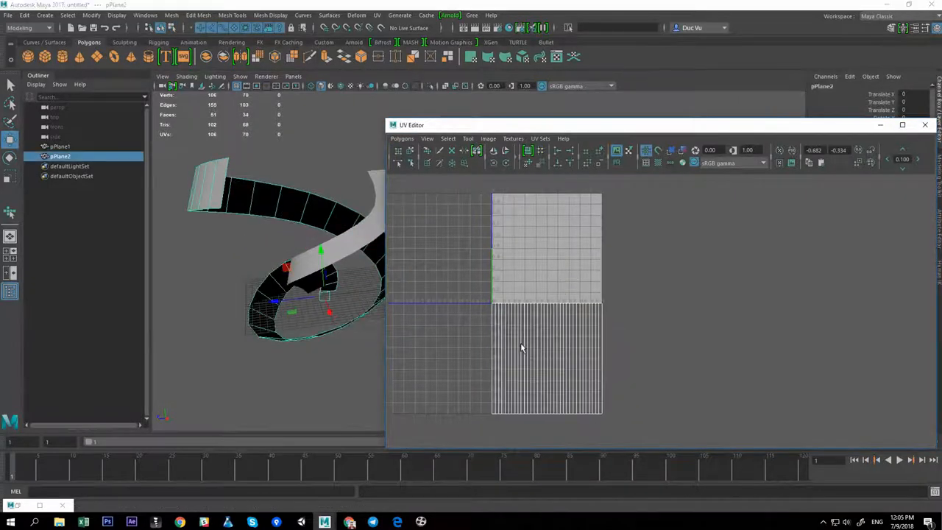
pyautogui.keyDown('alt'); pyautogui.moveTo(521, 347); pyautogui.dragTo(519, 317, button='middle'); pyautogui.keyUp('alt')
pyautogui.moveTo(665, 333); pyautogui.dragTo(672, 335, button='right')
pyautogui.moveTo(457, 252); pyautogui.dragTo(715, 427)
pyautogui.keyDown('alt'); pyautogui.moveTo(549, 280); pyautogui.dragTo(549, 337, button='middle'); pyautogui.keyUp('alt')
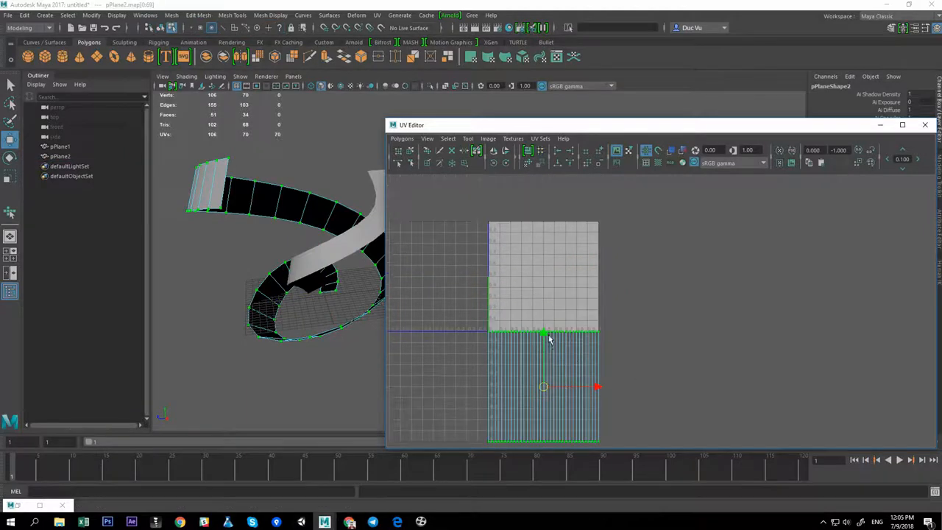
# Select pPlane1 and pPlane2 together and compare their UV layouts in the UV Editor
pyautogui.click(327, 160)
pyautogui.click(310, 212)
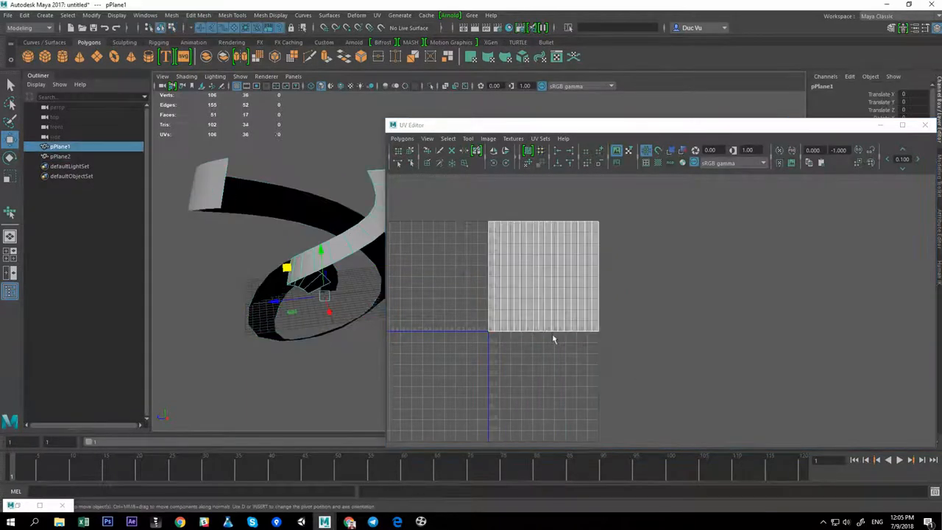
pyautogui.keyDown('shift'); pyautogui.click(310, 212); pyautogui.keyUp('shift')
pyautogui.keyDown('alt'); pyautogui.moveTo(594, 343); pyautogui.dragTo(591, 334, button='middle'); pyautogui.keyUp('alt')
pyautogui.scroll(1, 591, 334)
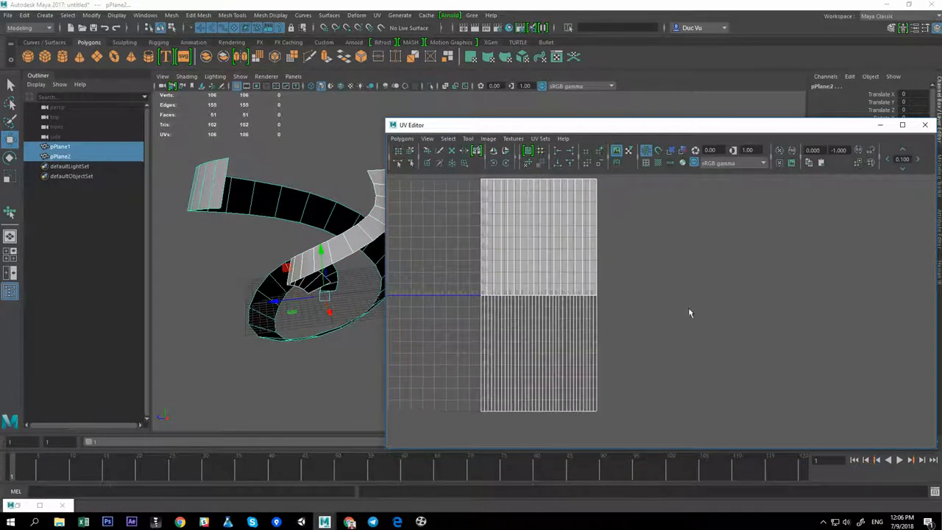
pyautogui.keyDown('alt'); pyautogui.moveTo(707, 284); pyautogui.dragTo(715, 296, button='middle'); pyautogui.keyUp('alt')
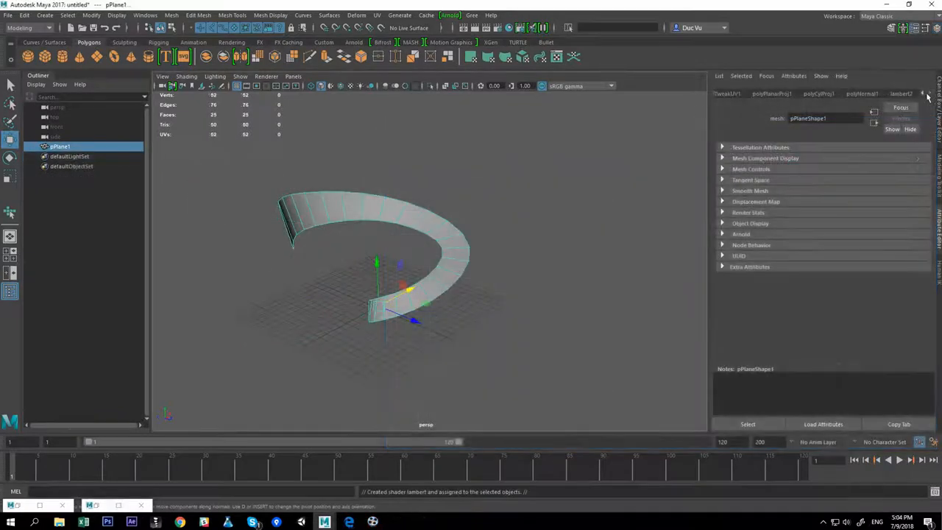
# Map a File texture using Kamehameha.psd from the Desktop to the lambert2 material's Color
pyautogui.click(928, 95)
pyautogui.click(914, 205)
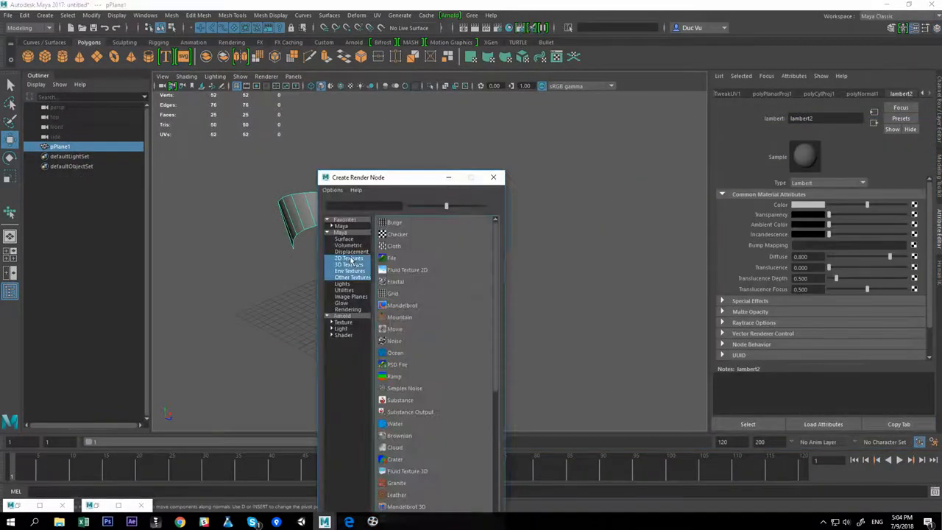
pyautogui.click(400, 267)
pyautogui.click(917, 228)
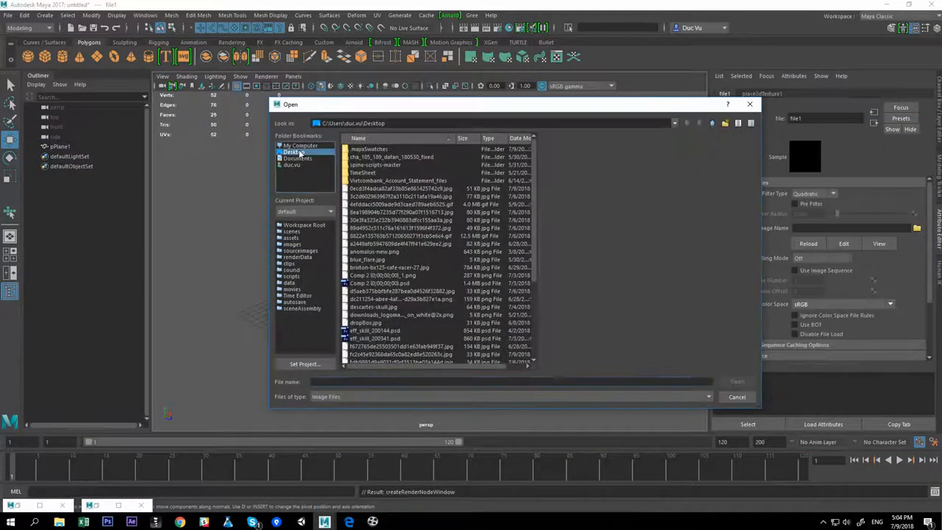
pyautogui.moveTo(534, 210); pyautogui.dragTo(531, 300)
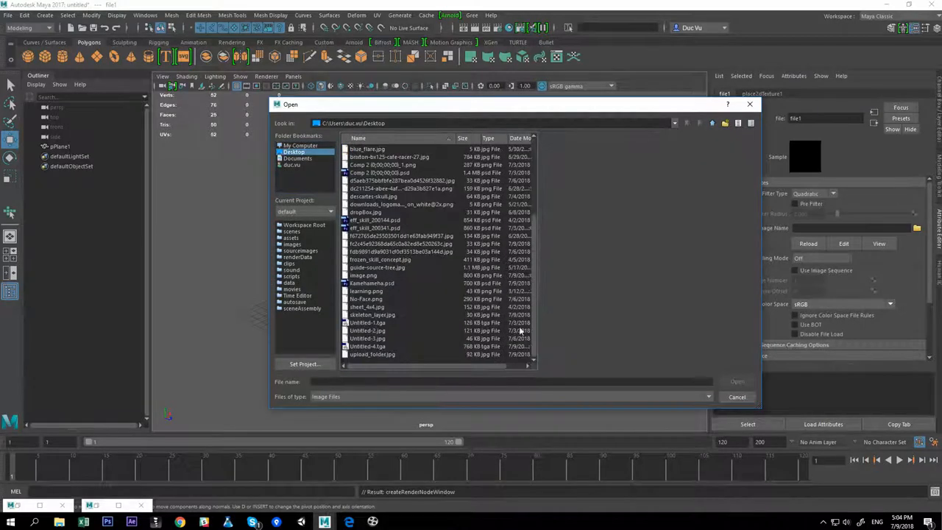
pyautogui.doubleClick(368, 284)
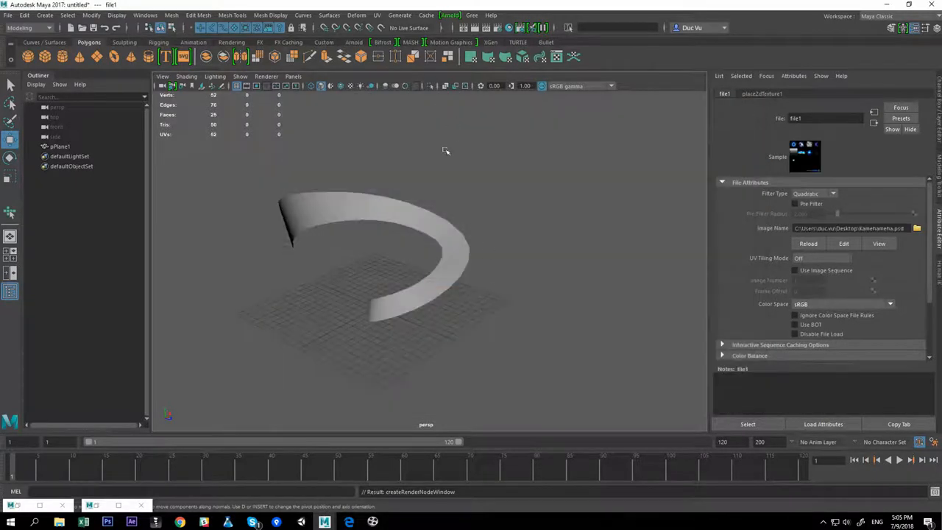
# Select the ribbon and export the selection as wind_mesh_2 in the assets folder
pyautogui.keyDown('alt'); pyautogui.moveTo(498, 247); pyautogui.dragTo(508, 244, button='middle'); pyautogui.keyUp('alt')
pyautogui.click(471, 221)
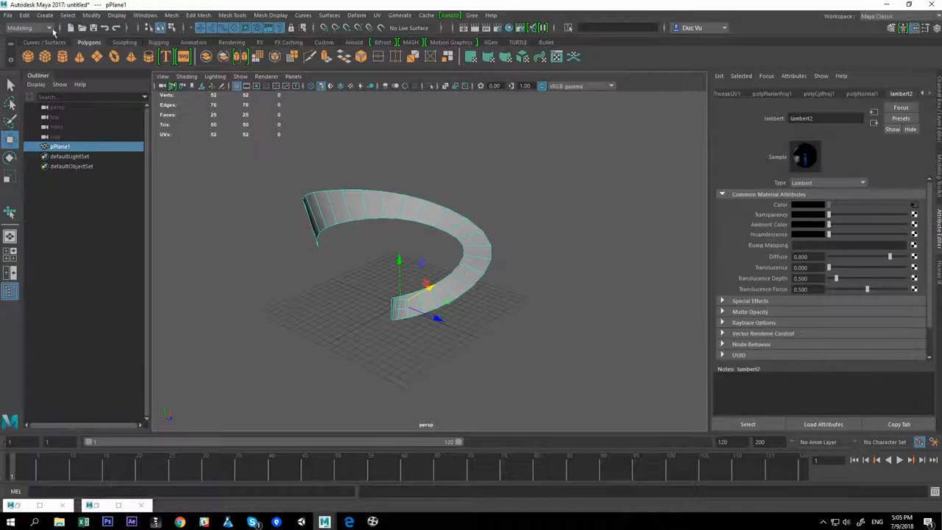
pyautogui.click(7, 15)
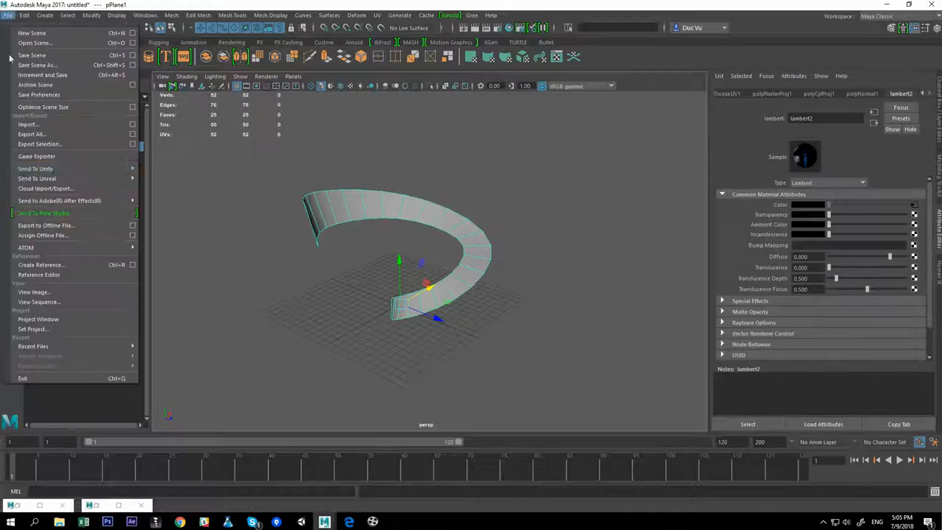
pyautogui.click(39, 145)
pyautogui.write('wind_me')
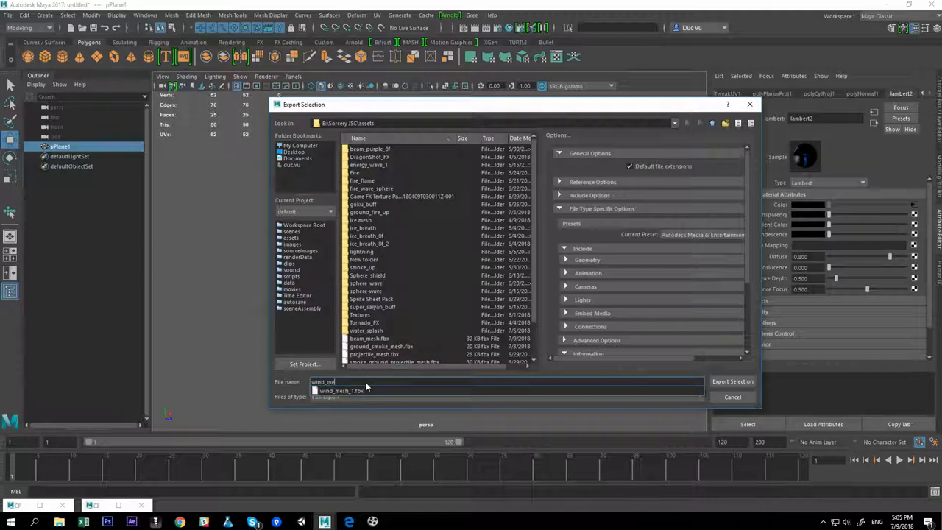
pyautogui.write('sh_2')
pyautogui.press('Return')
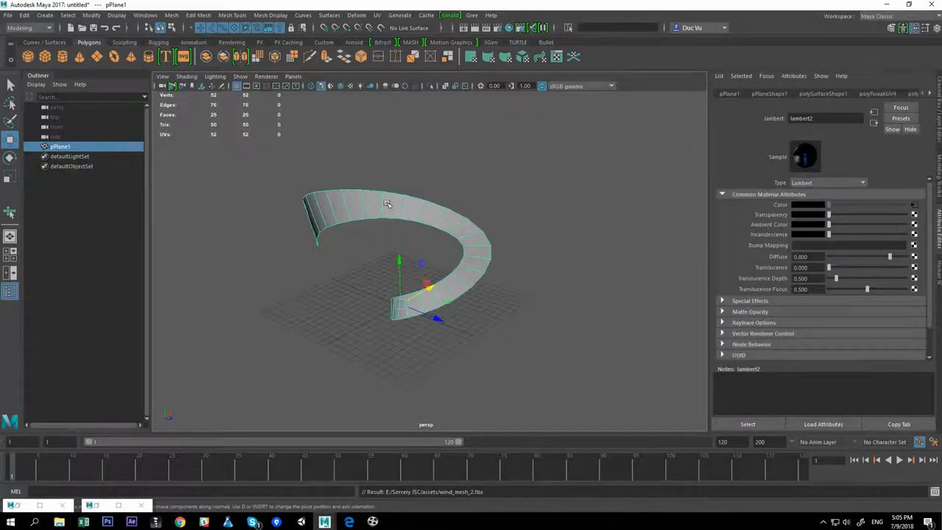
# Turn on textured display in the viewport and orbit around the ribbon
pyautogui.keyDown('alt'); pyautogui.moveTo(524, 212); pyautogui.dragTo(514, 209, button='middle'); pyautogui.keyUp('alt')
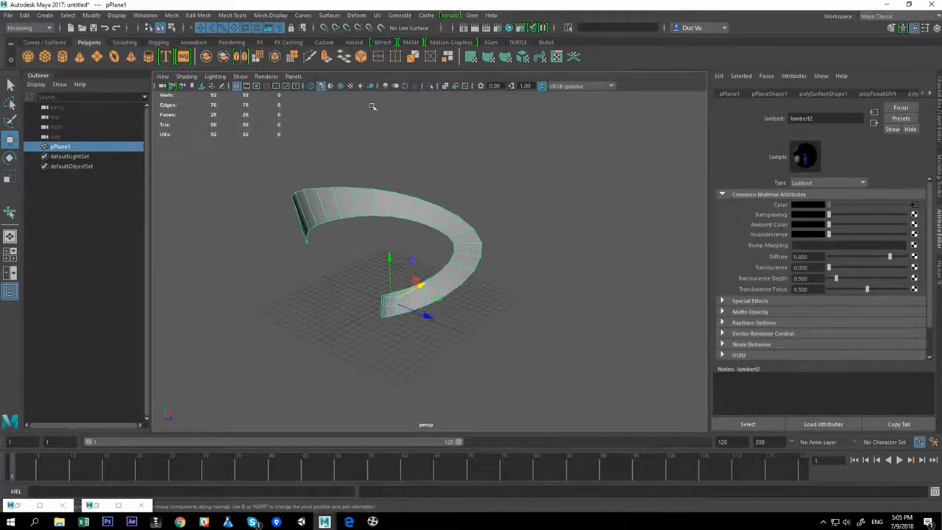
pyautogui.rightClick(308, 87)
pyautogui.click(277, 104)
pyautogui.click(350, 86)
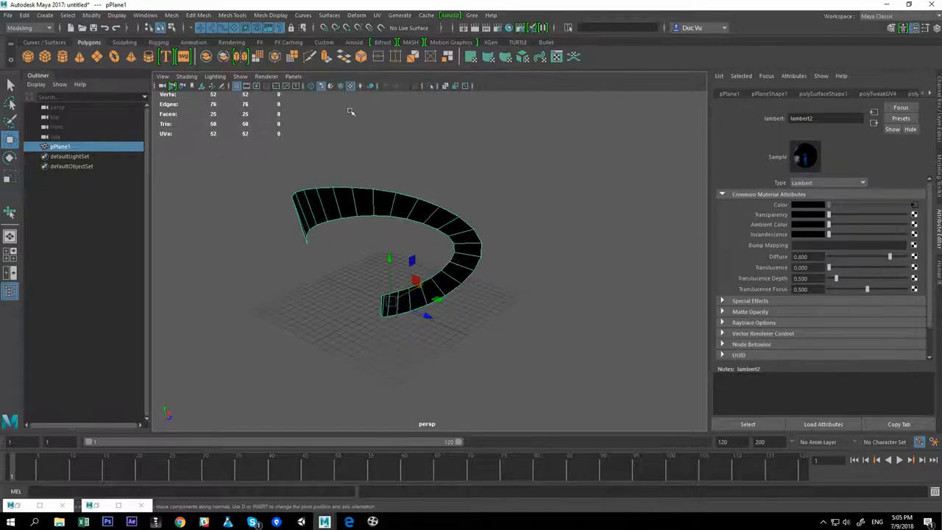
pyautogui.keyDown('alt'); pyautogui.moveTo(432, 263); pyautogui.dragTo(440, 265, button='right'); pyautogui.keyUp('alt')
pyautogui.keyDown('alt'); pyautogui.moveTo(439, 265); pyautogui.dragTo(446, 257); pyautogui.keyUp('alt')
pyautogui.keyDown('alt'); pyautogui.moveTo(446, 257); pyautogui.dragTo(450, 271, button='middle'); pyautogui.keyUp('alt')
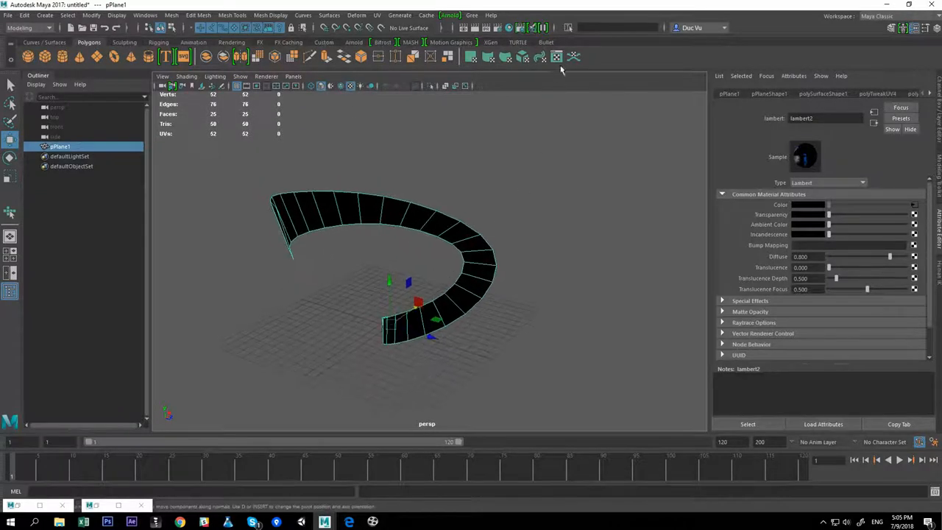
# Scale and move the ribbon's UVs in the UV Editor to cover the blue wind strip of the texture
pyautogui.click(557, 58)
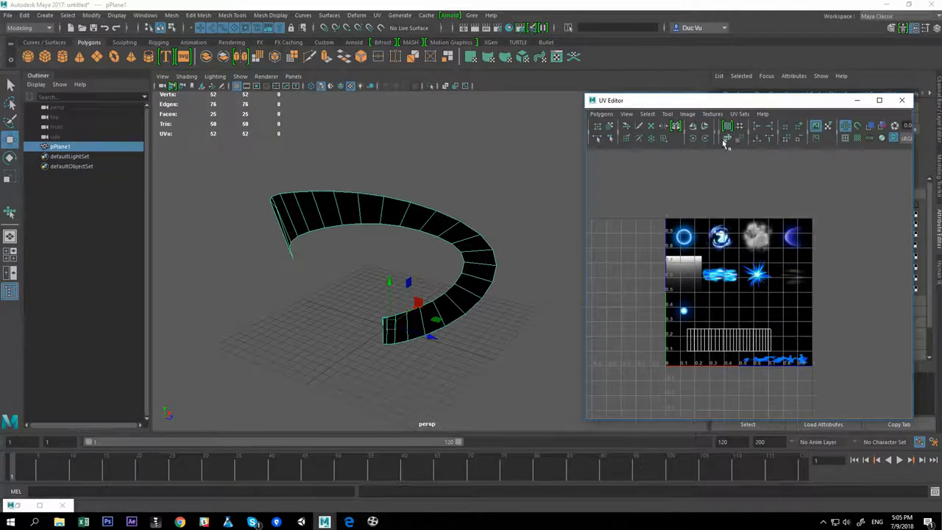
pyautogui.scroll(3, 826, 209)
pyautogui.moveTo(771, 258); pyautogui.dragTo(806, 258, button='right')
pyautogui.moveTo(613, 226); pyautogui.dragTo(905, 355)
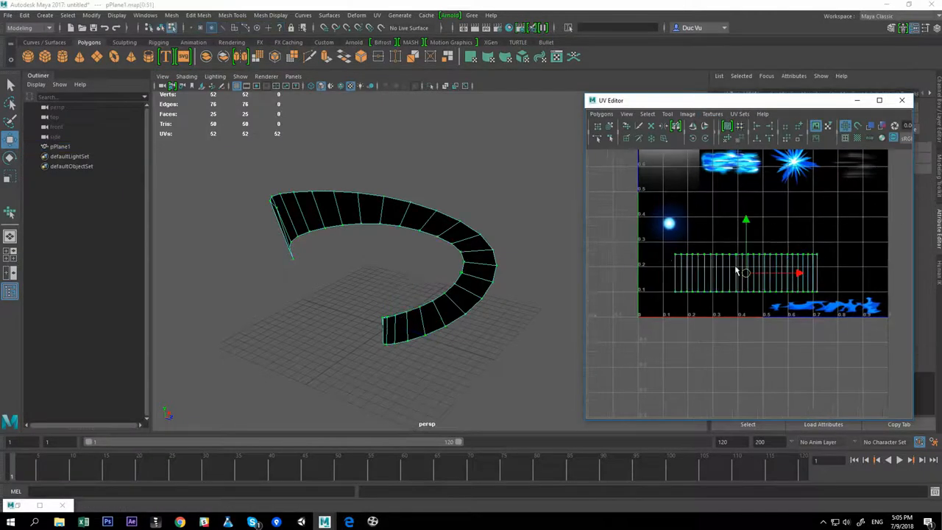
pyautogui.moveTo(748, 273); pyautogui.dragTo(697, 281)
pyautogui.scroll(2, 791, 297)
pyautogui.keyDown('alt'); pyautogui.moveTo(765, 304); pyautogui.dragTo(742, 296, button='middle'); pyautogui.keyUp('alt')
pyautogui.moveTo(689, 276); pyautogui.dragTo(822, 277)
pyautogui.keyDown('alt'); pyautogui.moveTo(822, 277); pyautogui.dragTo(697, 254, button='middle'); pyautogui.keyUp('alt')
pyautogui.keyDown('alt'); pyautogui.moveTo(696, 255); pyautogui.dragTo(772, 266, button='right'); pyautogui.keyUp('alt')
pyautogui.keyDown('alt'); pyautogui.moveTo(772, 265); pyautogui.dragTo(811, 285, button='middle'); pyautogui.keyUp('alt')
pyautogui.moveTo(712, 259); pyautogui.dragTo(746, 258)
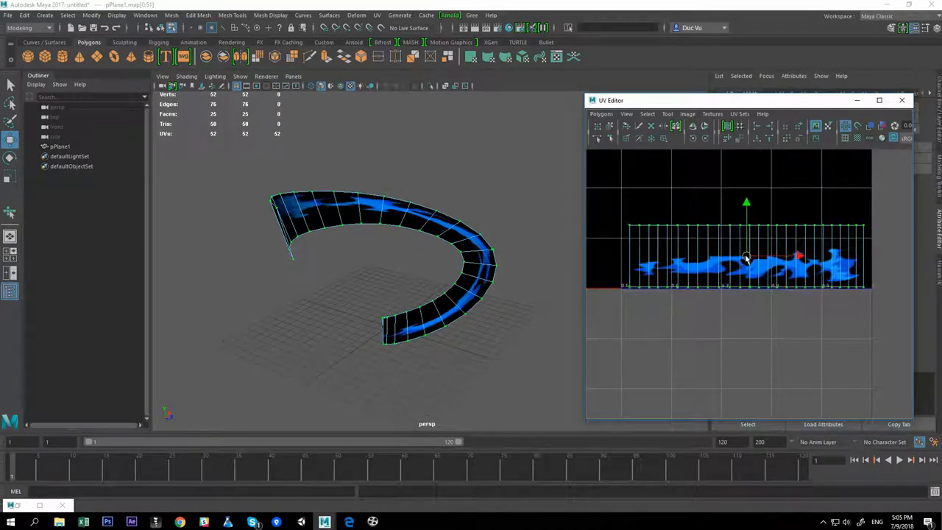
pyautogui.keyDown('alt'); pyautogui.moveTo(750, 251); pyautogui.dragTo(750, 247, button='middle'); pyautogui.keyUp('alt')
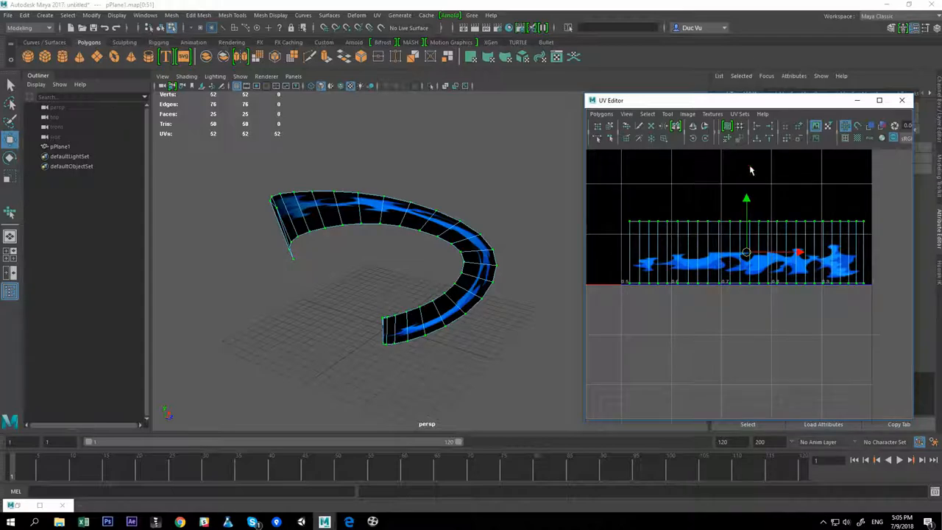
# Switch to Photoshop and save Kamehameha.psd to the Desktop, replacing the existing file
pyautogui.click(302, 522)
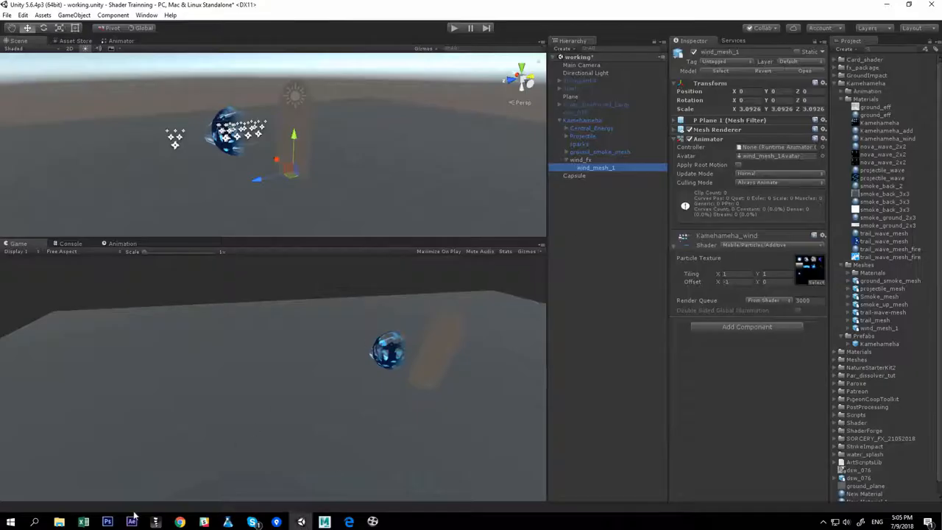
pyautogui.click(108, 522)
pyautogui.moveTo(379, 259); pyautogui.dragTo(382, 181)
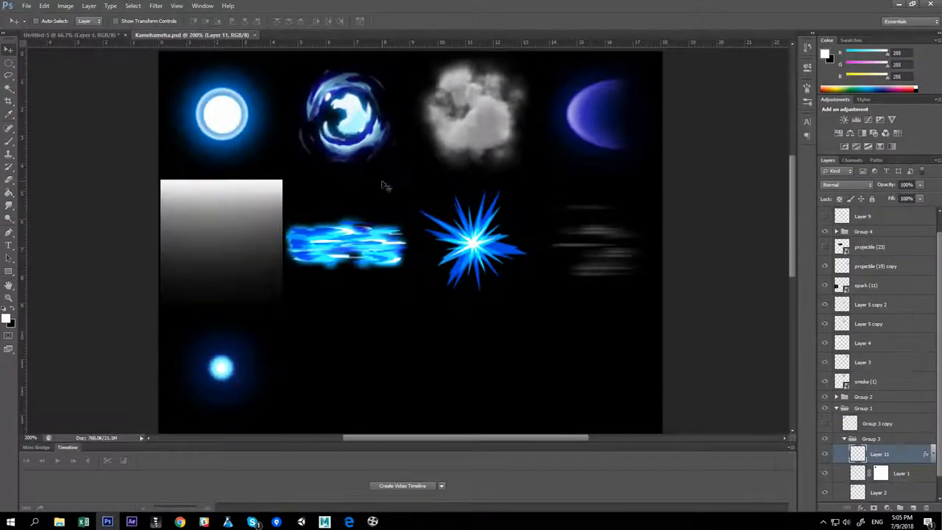
pyautogui.moveTo(455, 300); pyautogui.dragTo(438, 163)
pyautogui.hotkey('ctrl', 'shift', 's')
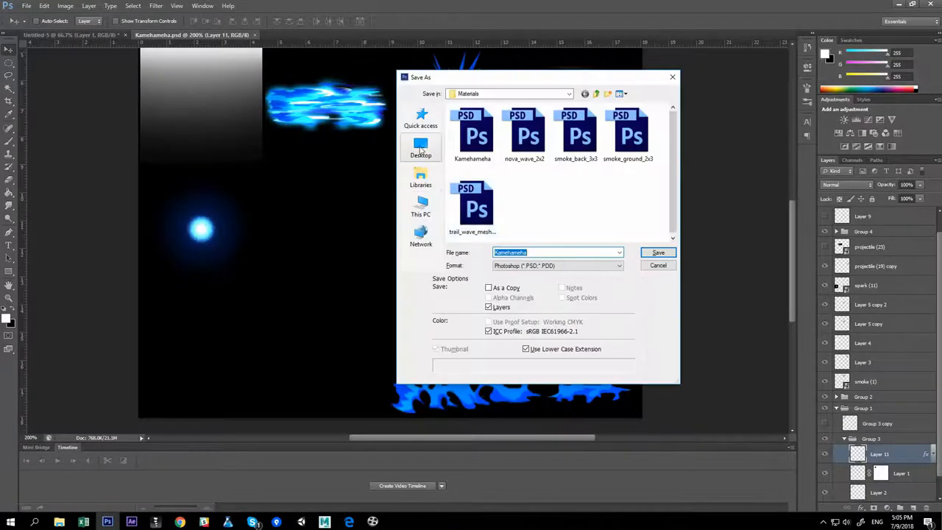
pyautogui.click(421, 147)
pyautogui.scroll(-2, 582, 206)
pyautogui.doubleClick(601, 233)
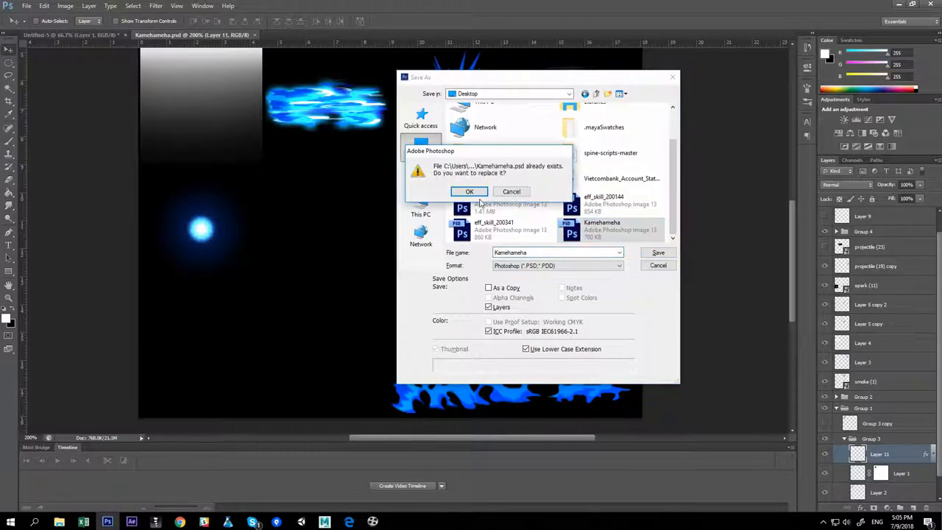
pyautogui.click(467, 187)
pyautogui.click(579, 163)
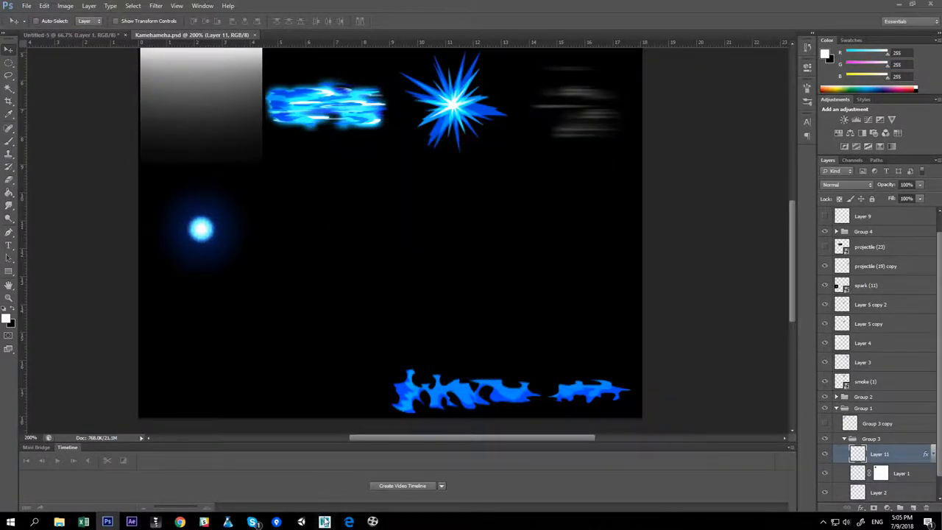
# Return to Maya and move the ribbon's UVs left along the texture's bottom strip to about 0–0.5
pyautogui.moveTo(325, 521)
pyautogui.click(455, 472)
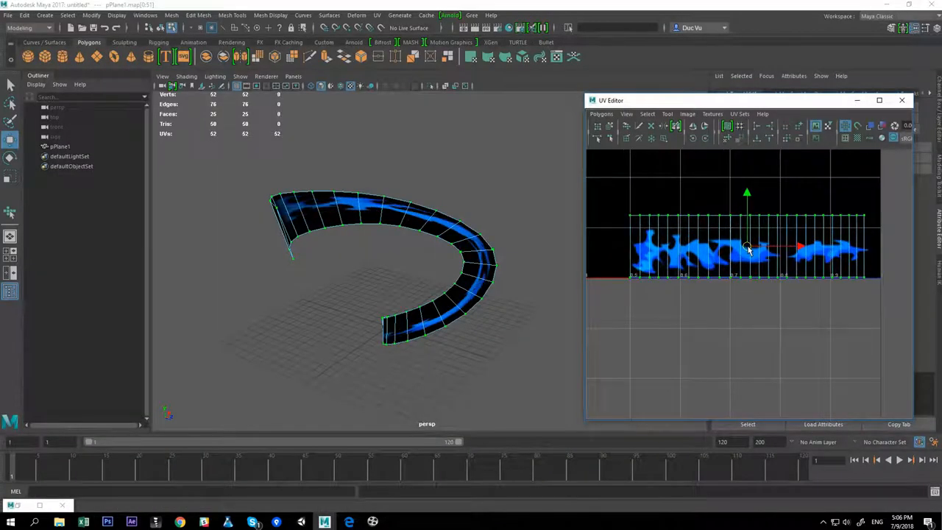
pyautogui.moveTo(747, 248); pyautogui.dragTo(749, 246)
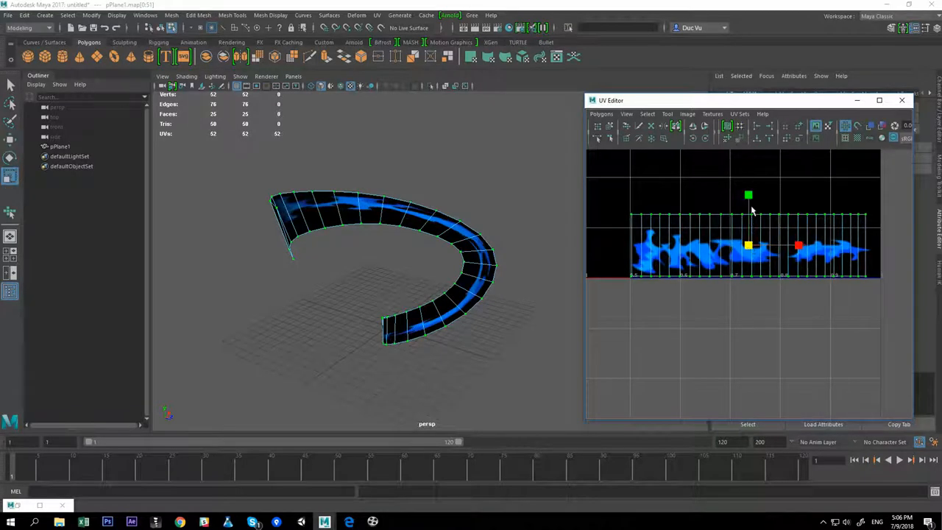
pyautogui.moveTo(748, 197); pyautogui.dragTo(748, 201)
pyautogui.press('w')
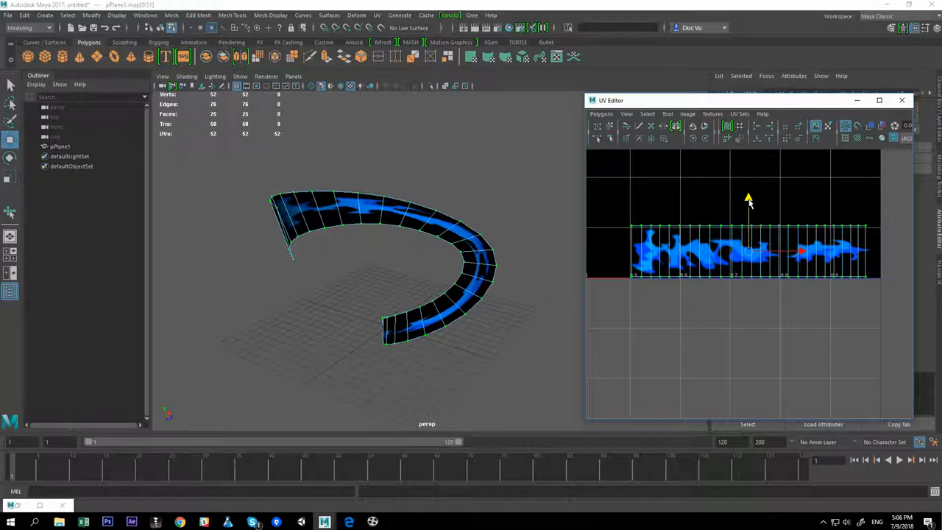
pyautogui.press('w')
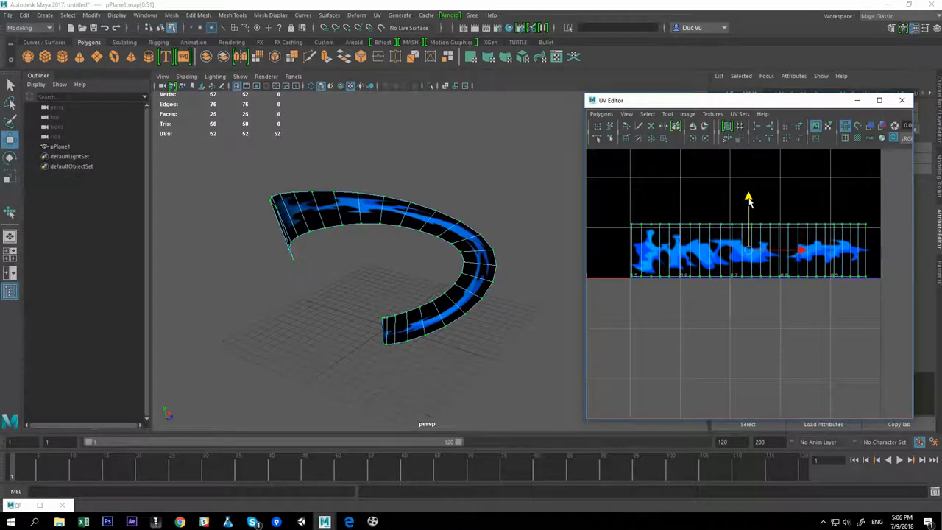
pyautogui.keyDown('alt'); pyautogui.moveTo(820, 240); pyautogui.dragTo(692, 245, button='right'); pyautogui.keyUp('alt')
pyautogui.keyDown('alt'); pyautogui.moveTo(692, 245); pyautogui.dragTo(778, 251, button='middle'); pyautogui.keyUp('alt')
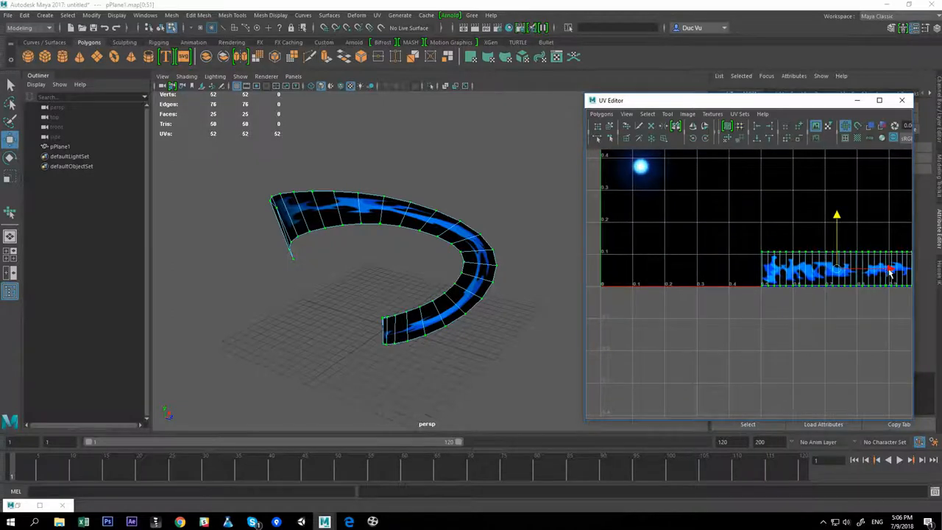
pyautogui.moveTo(891, 272); pyautogui.dragTo(728, 271)
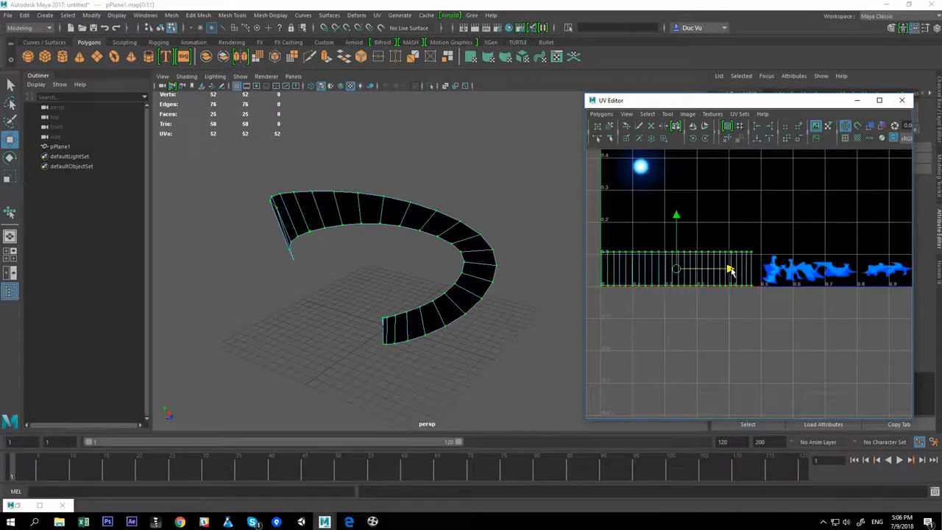
# Fine-tune the ribbon's UV position along the bottom strip of the texture
pyautogui.keyDown('alt'); pyautogui.moveTo(693, 303); pyautogui.dragTo(761, 316, button='right'); pyautogui.keyUp('alt')
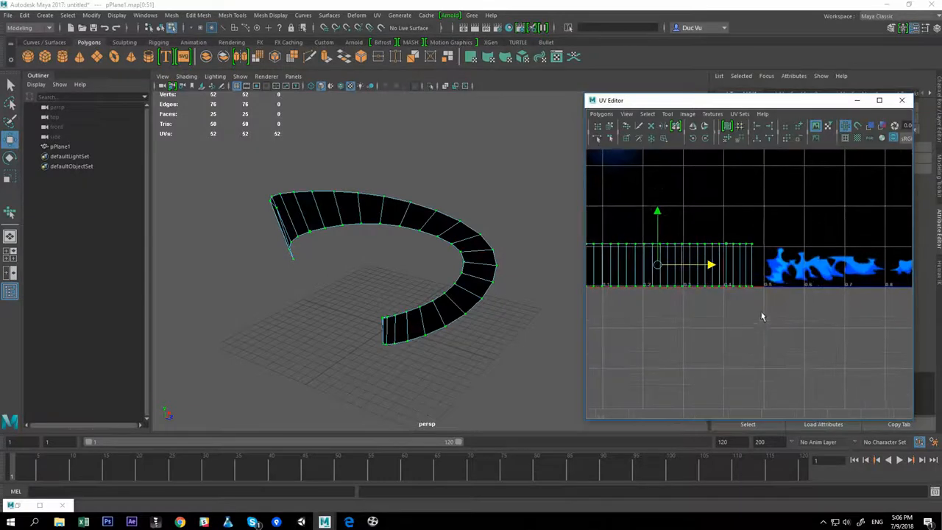
pyautogui.keyDown('alt'); pyautogui.moveTo(762, 316); pyautogui.dragTo(725, 324, button='middle'); pyautogui.keyUp('alt')
pyautogui.moveTo(679, 275); pyautogui.dragTo(693, 307)
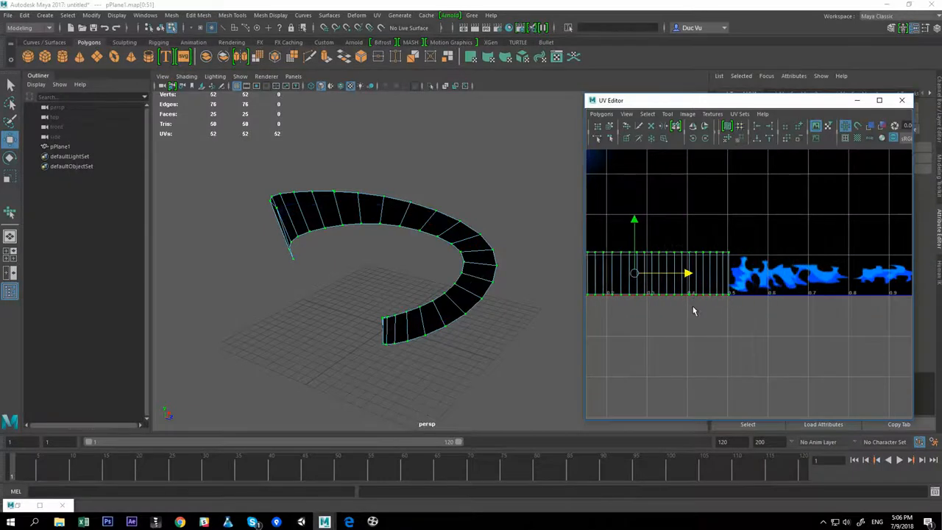
pyautogui.scroll(-2, 693, 306)
pyautogui.keyDown('alt'); pyautogui.moveTo(701, 301); pyautogui.dragTo(770, 307, button='middle'); pyautogui.keyUp('alt')
pyautogui.moveTo(777, 276); pyautogui.dragTo(767, 278)
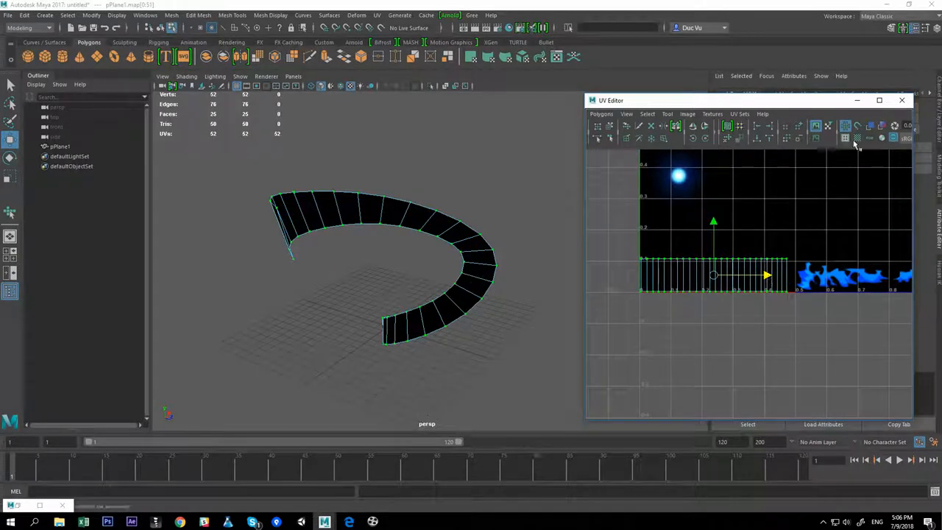
# Close the UV Editor, select the ribbon and export it as wind_mesh_2.fbx into the assets folder, replacing the existing file
pyautogui.click(902, 100)
pyautogui.click(463, 242)
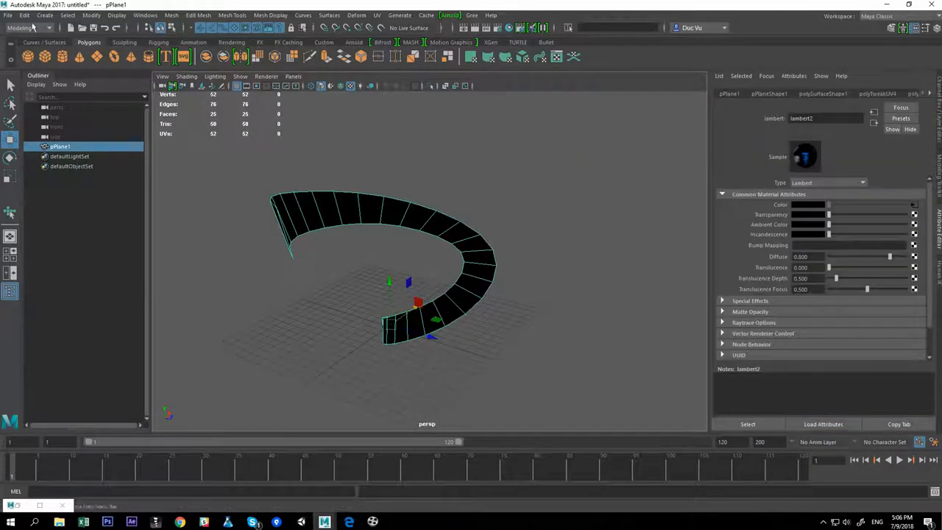
pyautogui.click(8, 17)
pyautogui.click(40, 146)
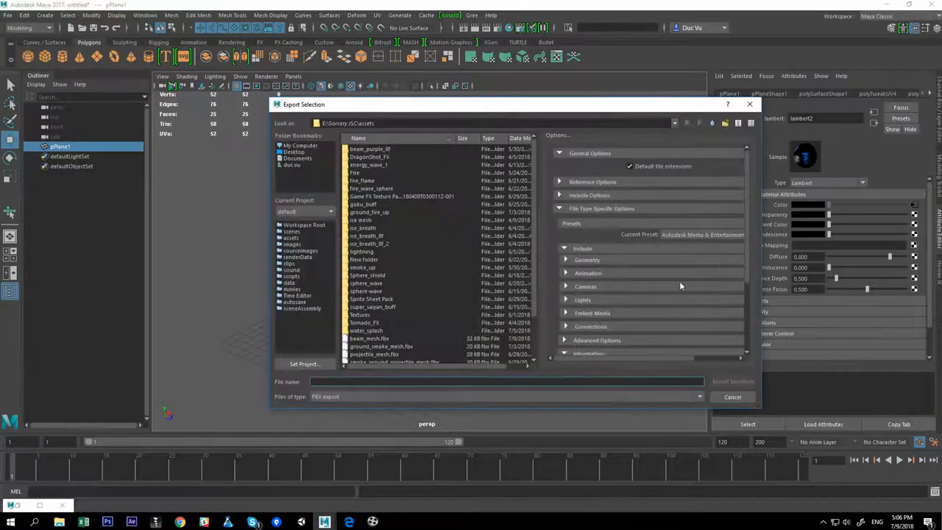
pyautogui.scroll(-2, 535, 263)
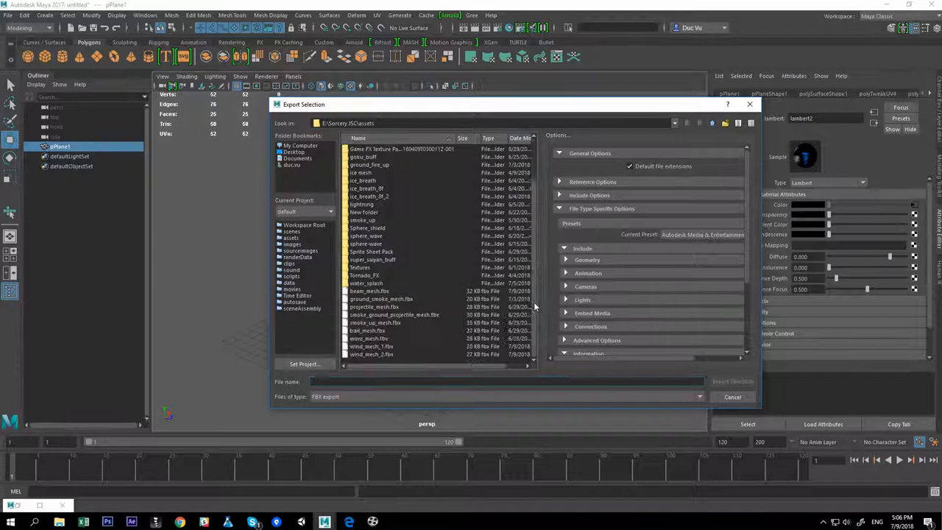
pyautogui.doubleClick(389, 354)
pyautogui.click(495, 270)
pyautogui.click(622, 252)
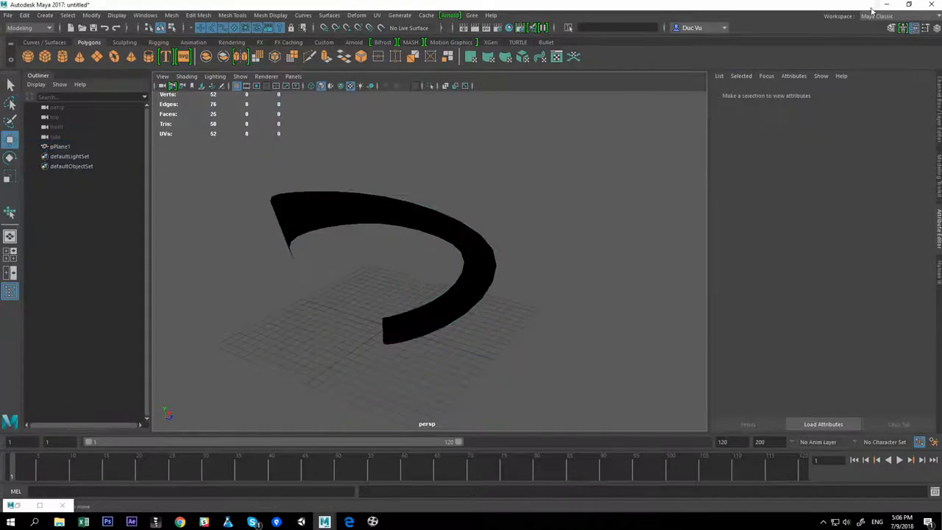
# Switch to Unity and import wind_mesh_2.fbx from the assets folder into the project's Meshes folder
pyautogui.click(888, 5)
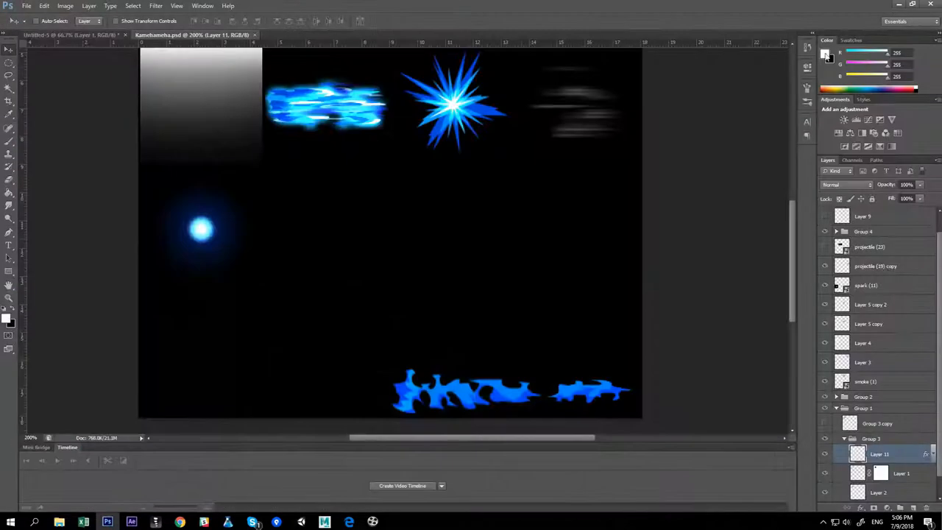
pyautogui.click(307, 523)
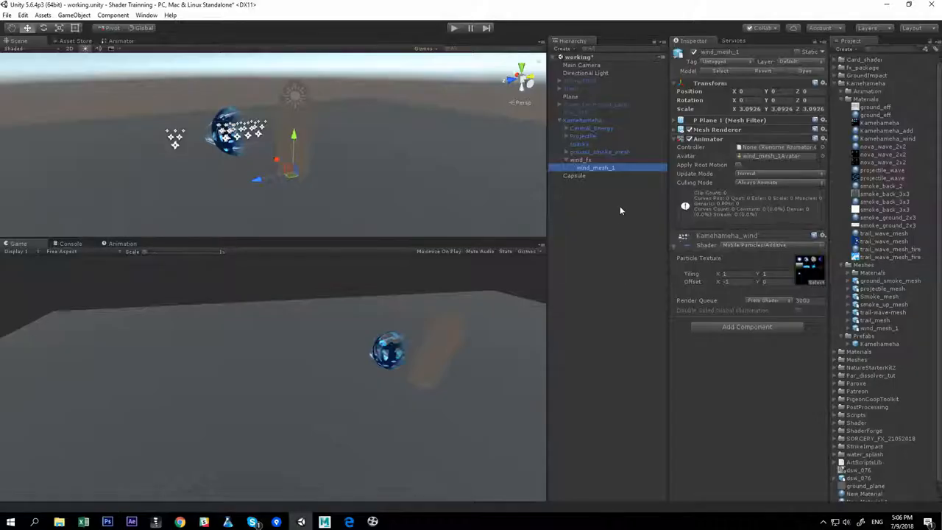
pyautogui.click(620, 211)
pyautogui.click(62, 524)
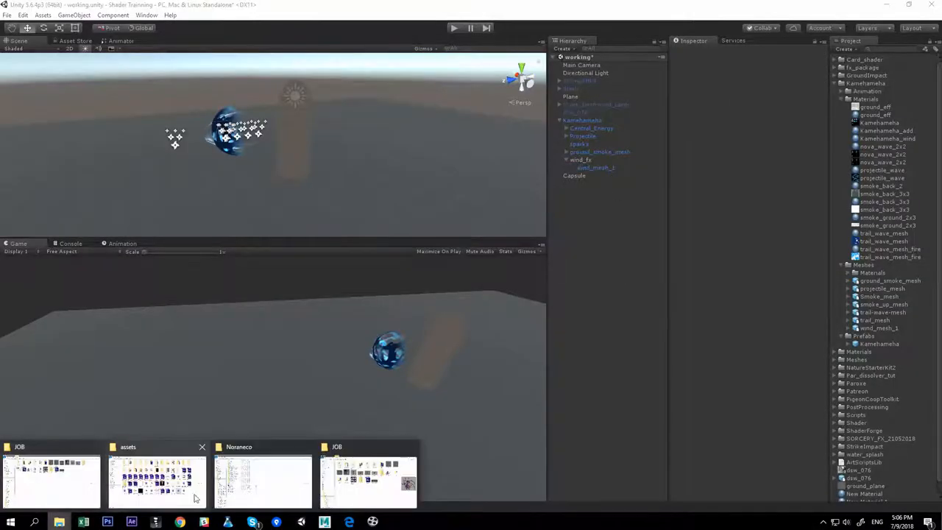
pyautogui.click(130, 481)
pyautogui.moveTo(941, 254); pyautogui.dragTo(333, 47)
pyautogui.scroll(-3, 435, 254)
pyautogui.click(252, 409)
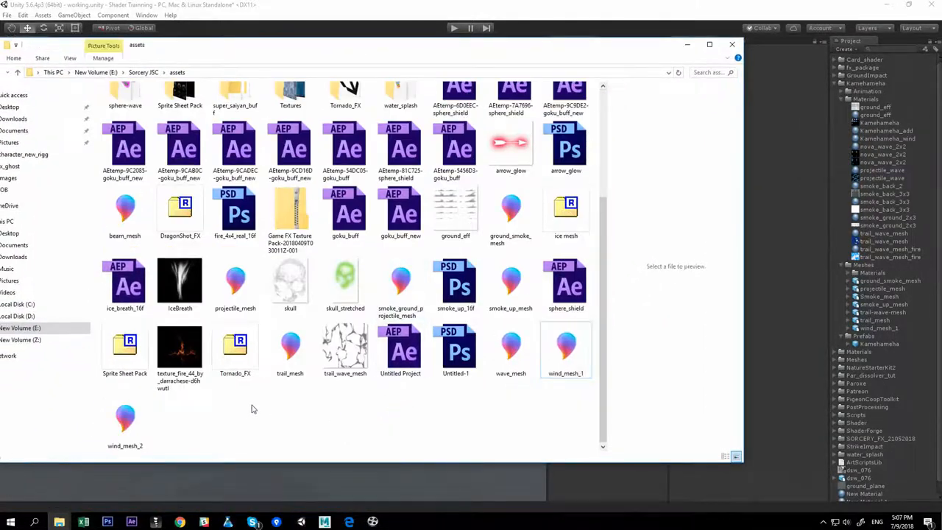
pyautogui.click(565, 349)
pyautogui.moveTo(140, 434); pyautogui.dragTo(870, 272)
pyautogui.click(886, 338)
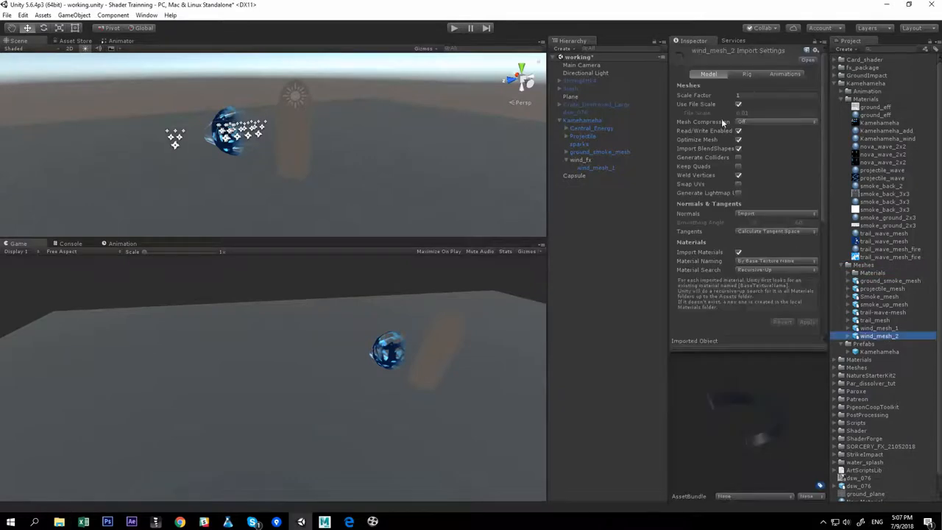
# Set wind_mesh_2's import Scale Factor to 10 and apply it
pyautogui.click(755, 96)
pyautogui.write('10')
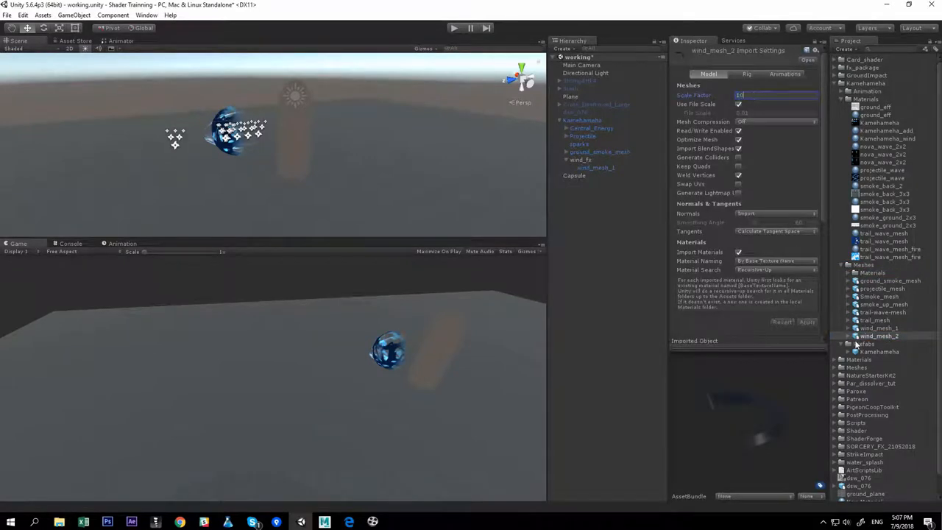
pyautogui.click(877, 330)
pyautogui.click(878, 337)
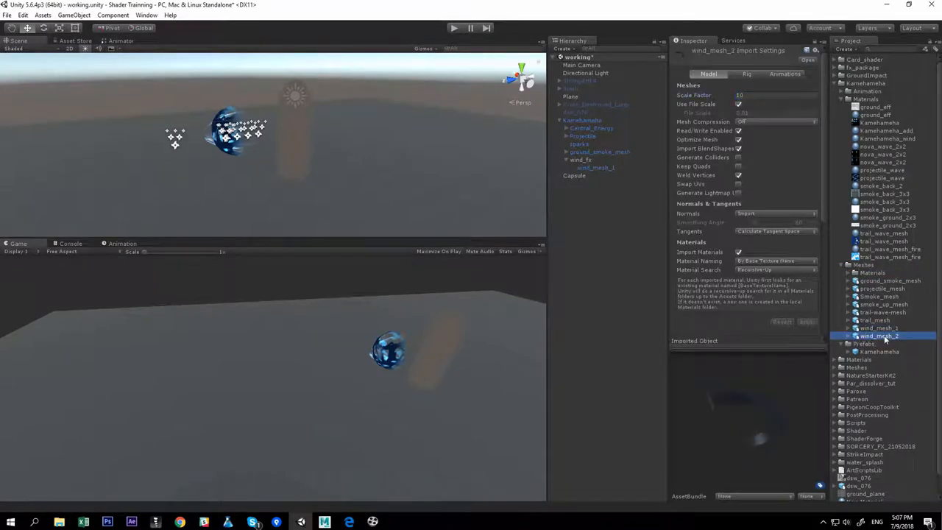
# Add wind_mesh_2 to the scene under wind_fx and scale it up to about 1.92
pyautogui.moveTo(884, 335); pyautogui.dragTo(584, 160)
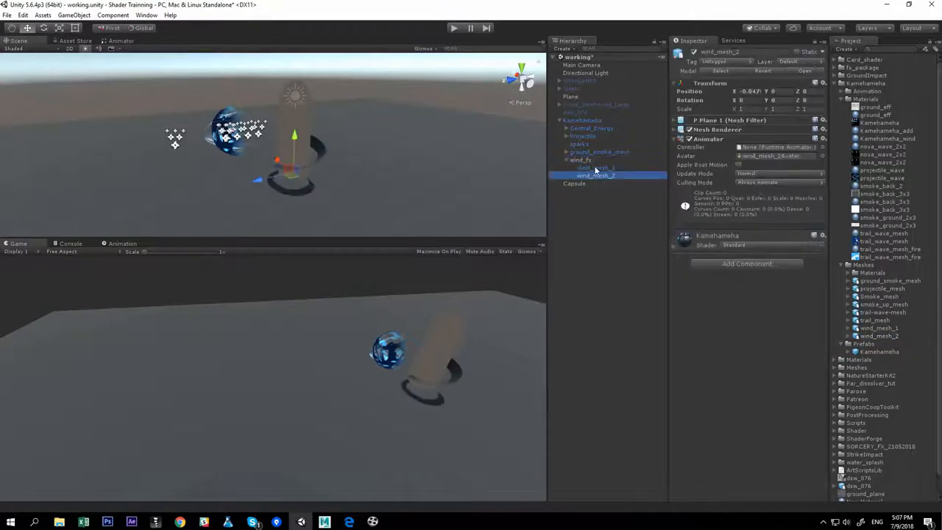
pyautogui.press('f')
pyautogui.press('r')
pyautogui.moveTo(317, 184); pyautogui.dragTo(342, 192)
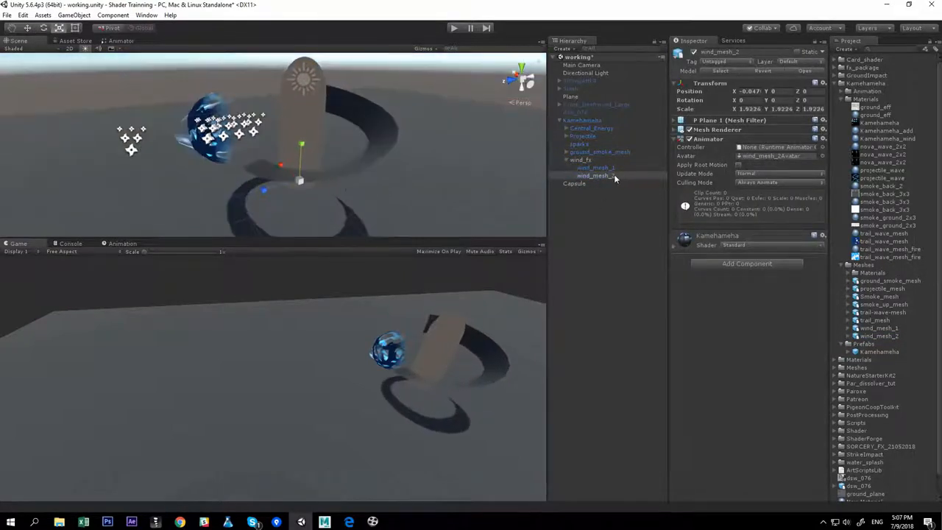
# Assign the Kamehameha_wind material to wind_mesh_2 and set its texture offset X to about -0.43
pyautogui.click(612, 176)
pyautogui.moveTo(887, 138); pyautogui.dragTo(595, 176)
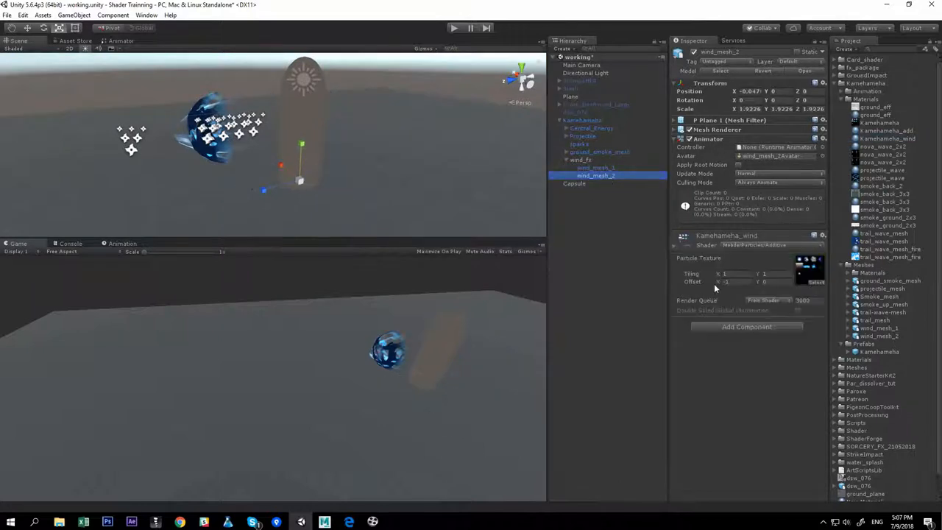
pyautogui.moveTo(714, 283); pyautogui.dragTo(729, 283)
# Rotate wind_mesh_2 around its vertical axis to about 167 degrees
pyautogui.keyDown('alt'); pyautogui.moveTo(487, 207); pyautogui.dragTo(296, 211); pyautogui.keyUp('alt')
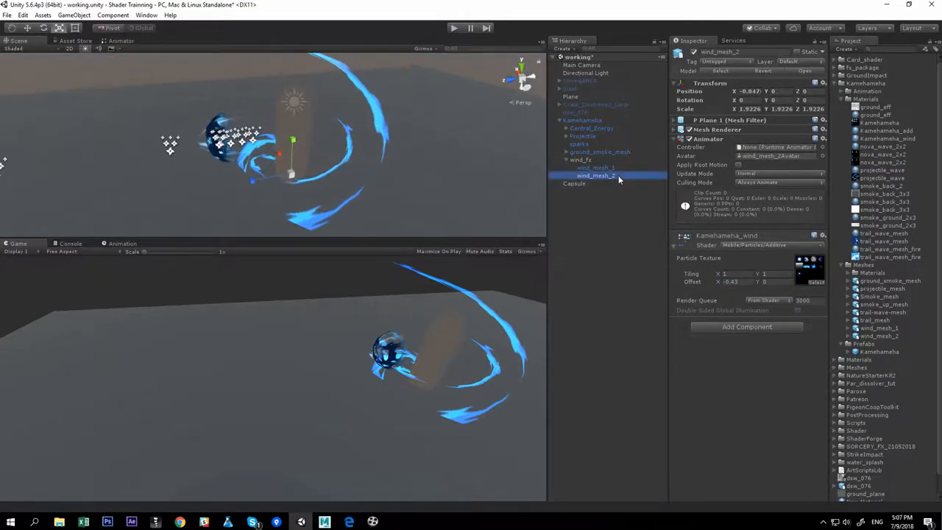
pyautogui.keyDown('alt'); pyautogui.moveTo(402, 180); pyautogui.dragTo(389, 180); pyautogui.keyUp('alt')
pyautogui.press('e')
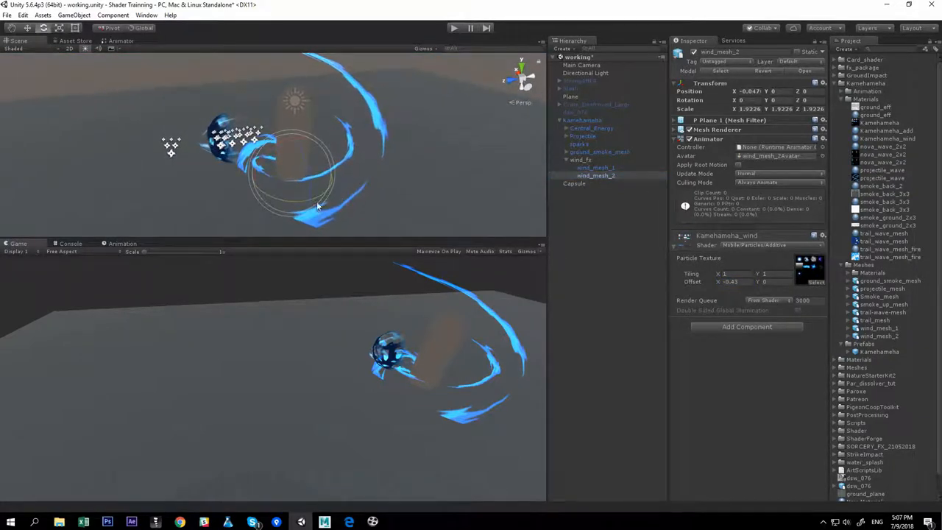
pyautogui.moveTo(318, 201); pyautogui.dragTo(96, 182)
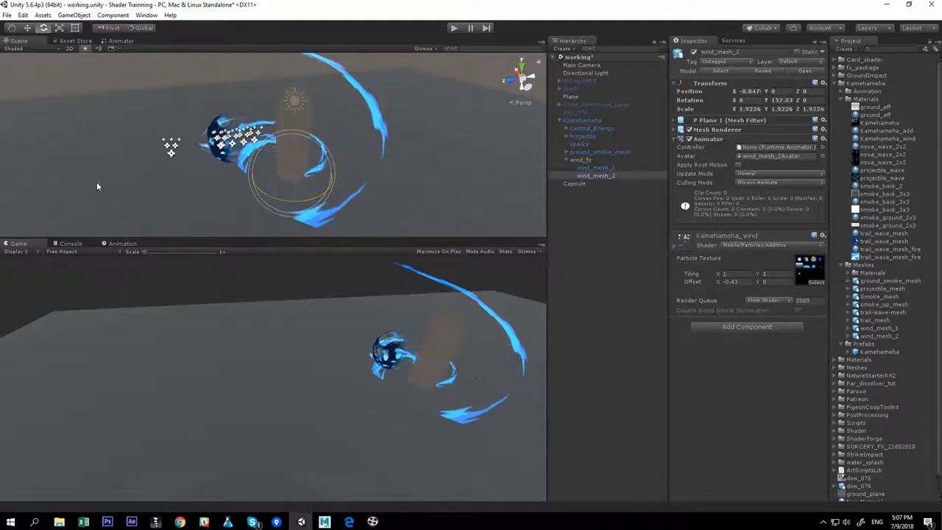
pyautogui.keyDown('alt'); pyautogui.moveTo(375, 82); pyautogui.dragTo(438, 157); pyautogui.keyUp('alt')
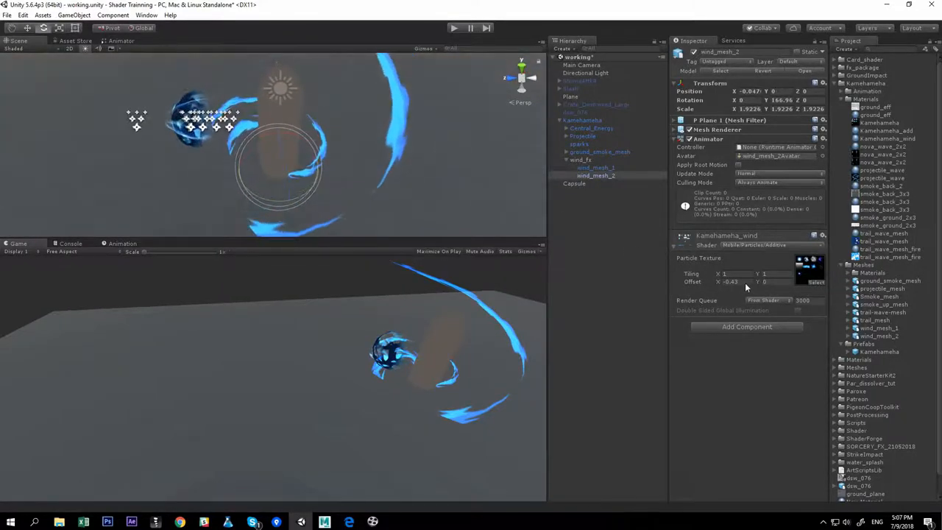
pyautogui.keyDown('alt'); pyautogui.moveTo(446, 117); pyautogui.dragTo(386, 142); pyautogui.keyUp('alt')
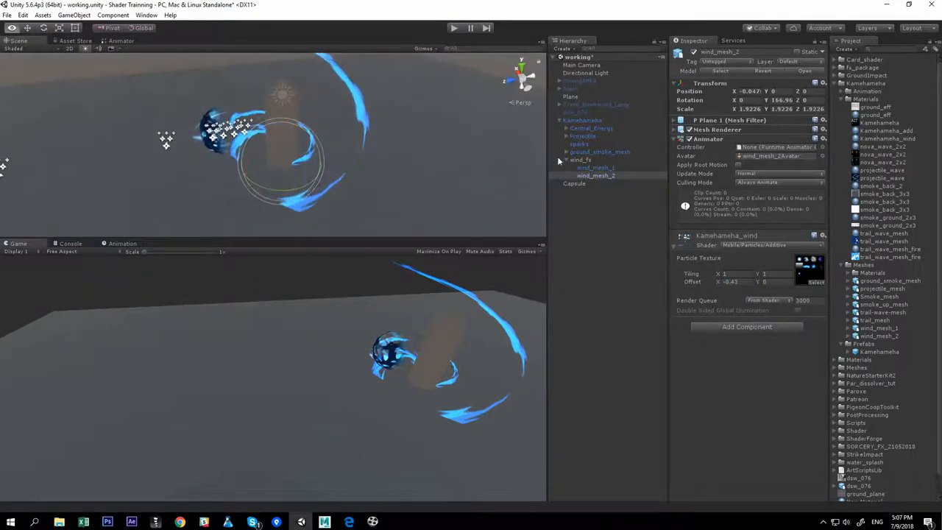
# Select each child of the Kamehameha effect in turn to review them, ending on wind_mesh_2
pyautogui.click(593, 136)
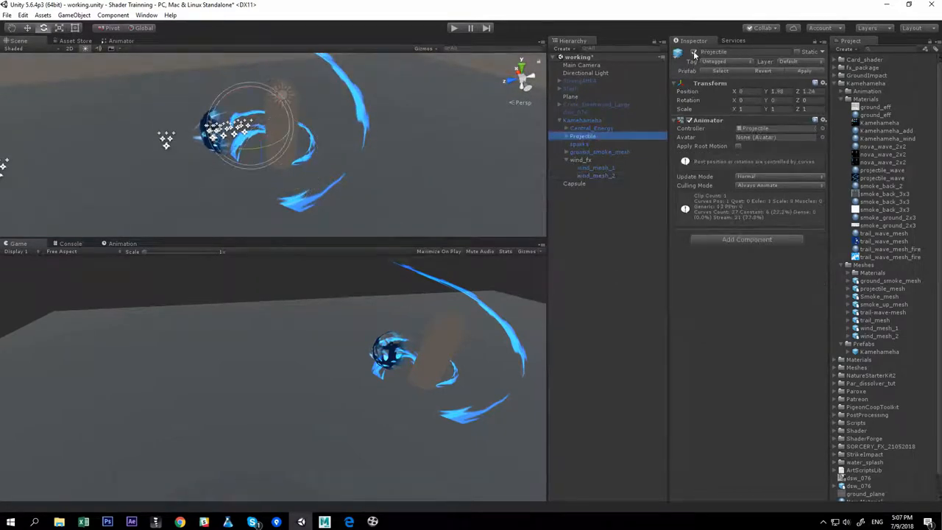
pyautogui.click(608, 130)
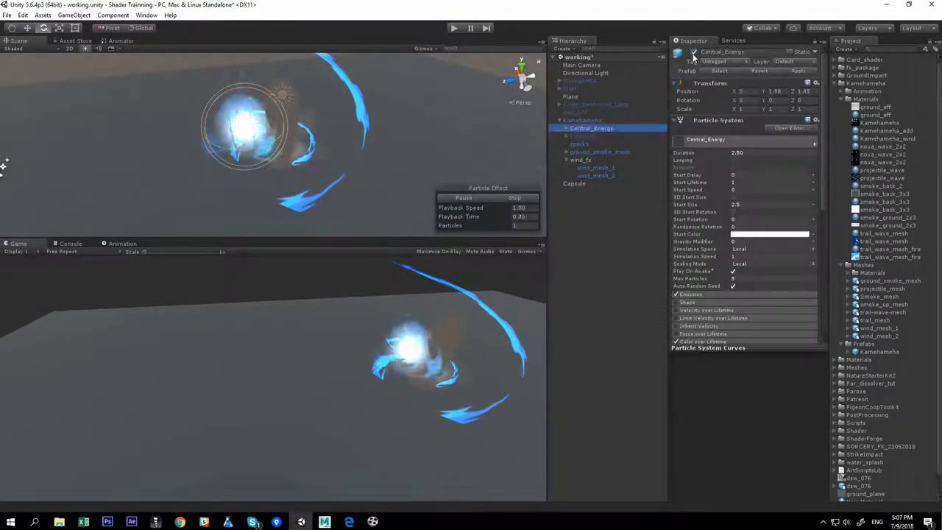
pyautogui.click(578, 144)
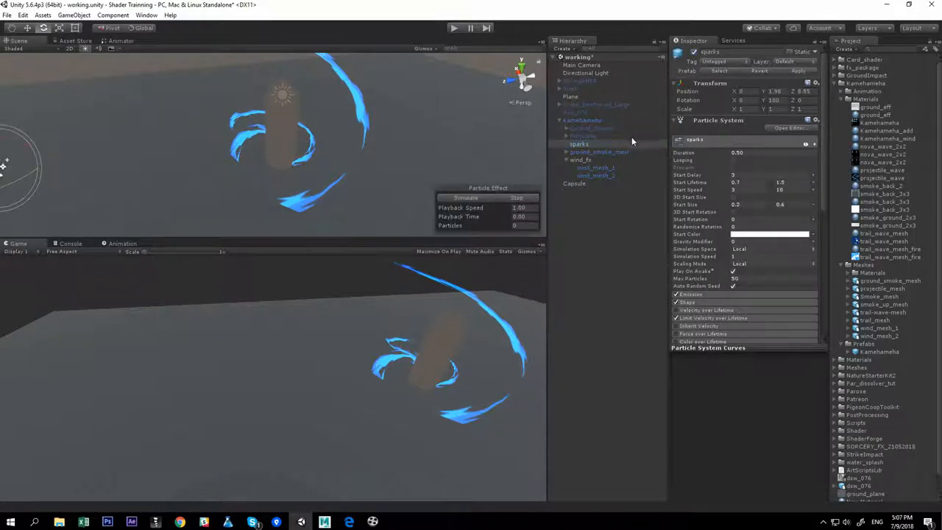
pyautogui.click(624, 151)
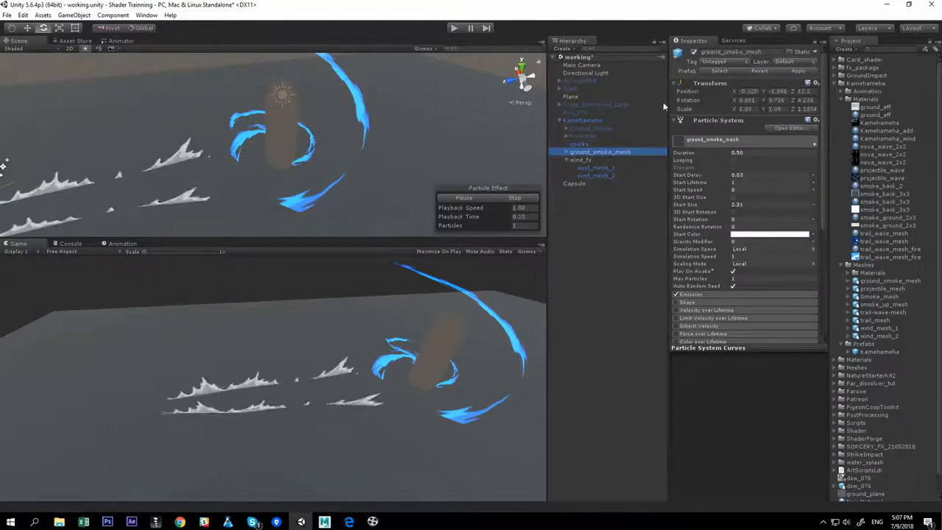
pyautogui.click(587, 159)
pyautogui.click(598, 168)
pyautogui.click(598, 175)
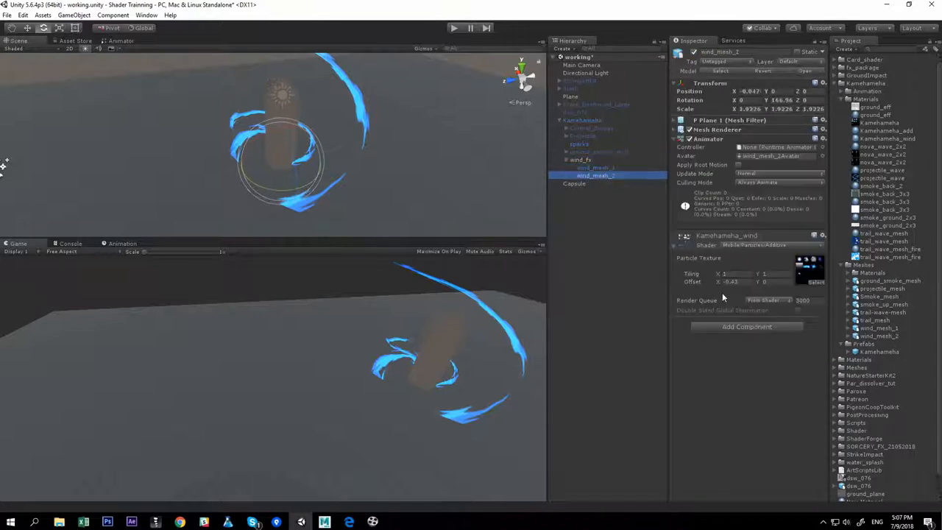
# Set wind_mesh_2's texture offset X to -0.5 and scale the mesh up to about 2.71
pyautogui.moveTo(721, 286)
pyautogui.mouseDown()
pyautogui.moveTo(698, 276)
pyautogui.moveTo(727, 282)
pyautogui.mouseUp()
pyautogui.write('-1')
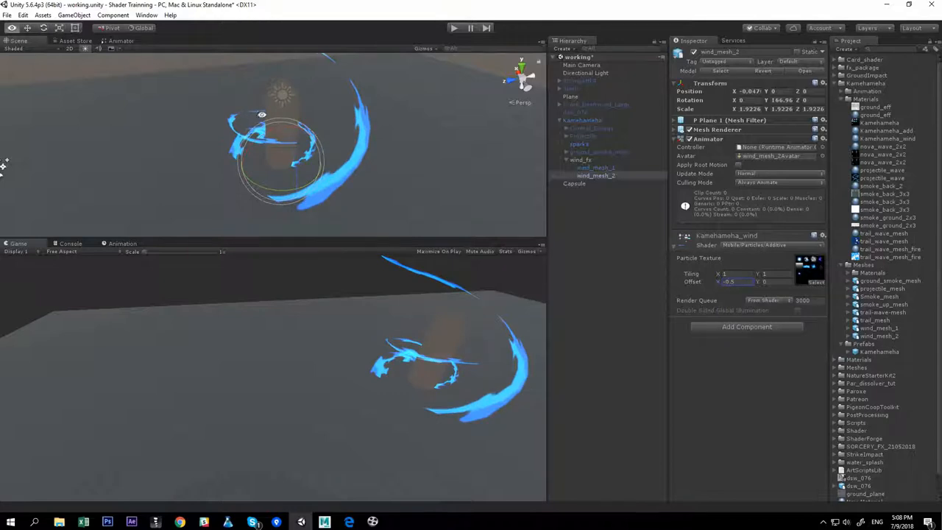
pyautogui.keyDown('alt'); pyautogui.moveTo(261, 115); pyautogui.dragTo(283, 126); pyautogui.keyUp('alt')
pyautogui.click(610, 178)
pyautogui.keyDown('alt'); pyautogui.moveTo(369, 152); pyautogui.dragTo(360, 158); pyautogui.keyUp('alt')
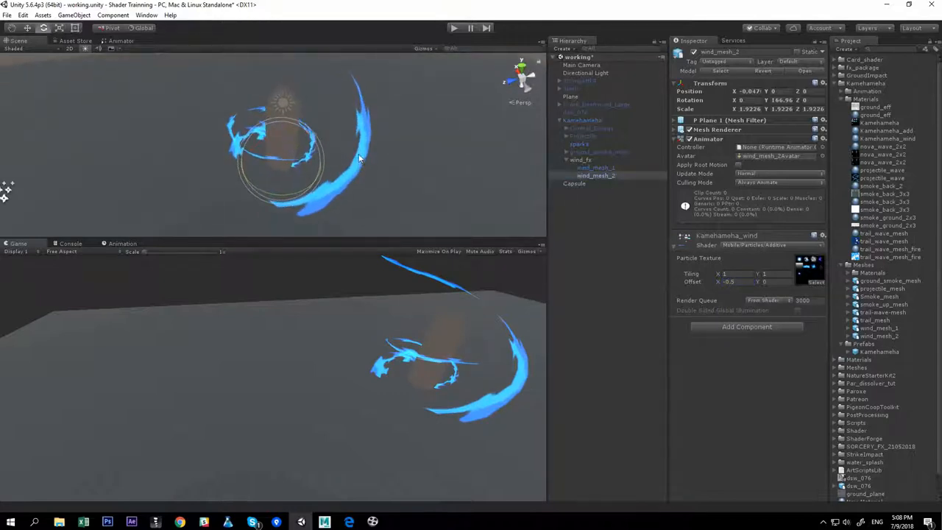
pyautogui.press('r')
pyautogui.moveTo(283, 160); pyautogui.dragTo(342, 150)
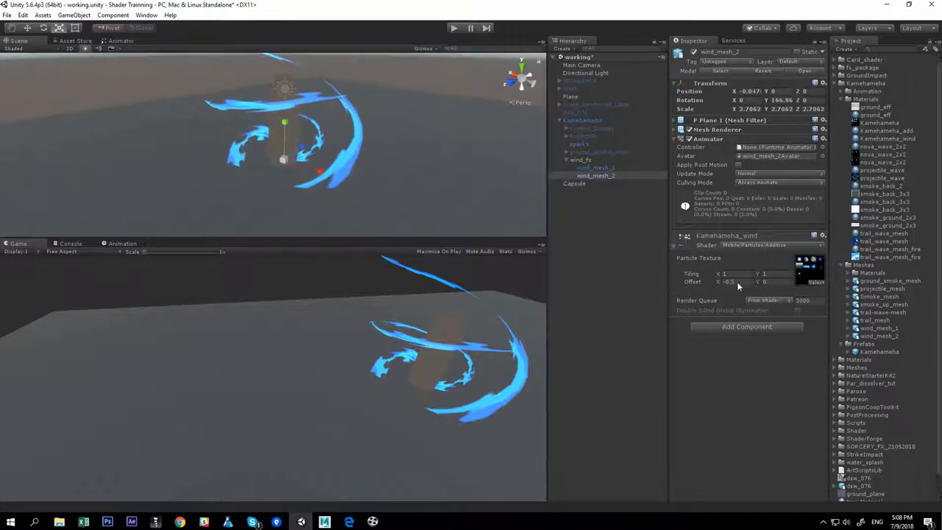
# Edit the material's texture offset X value again
pyautogui.write('0.')
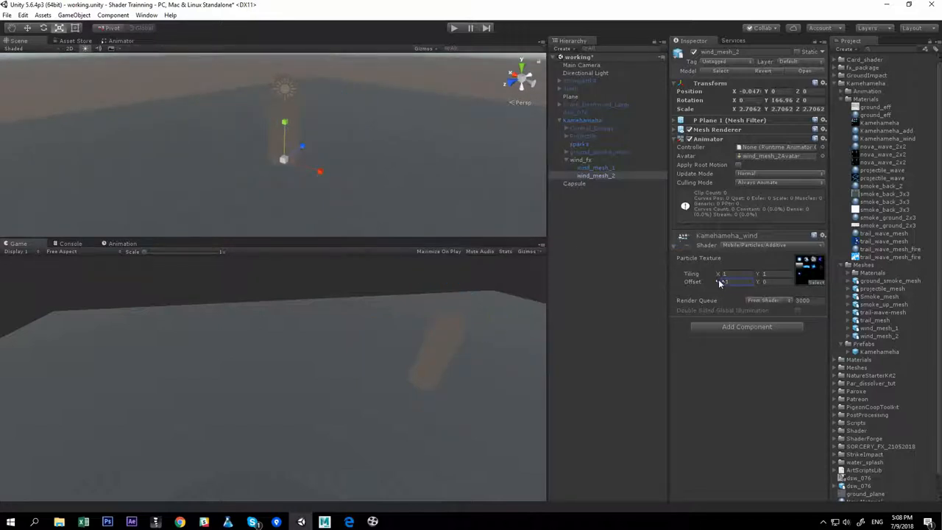
pyautogui.moveTo(719, 282); pyautogui.dragTo(738, 290)
pyautogui.write('-')
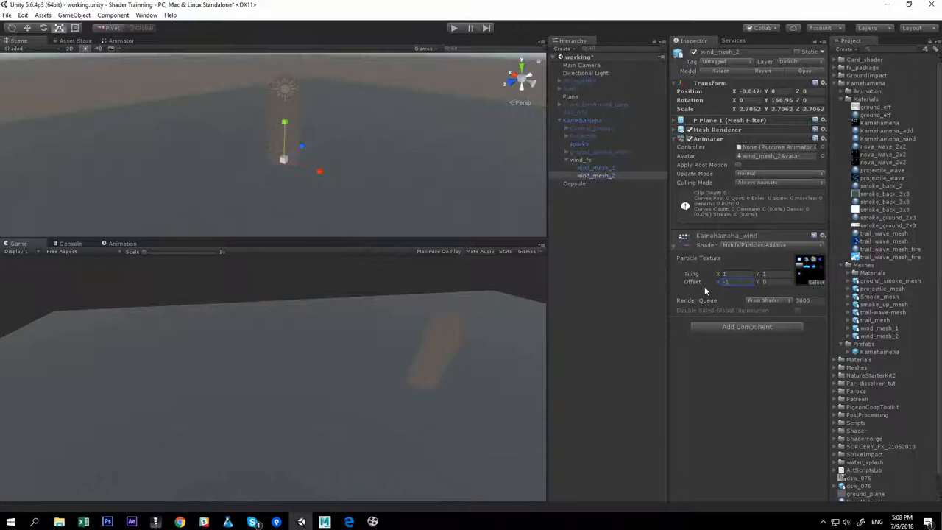